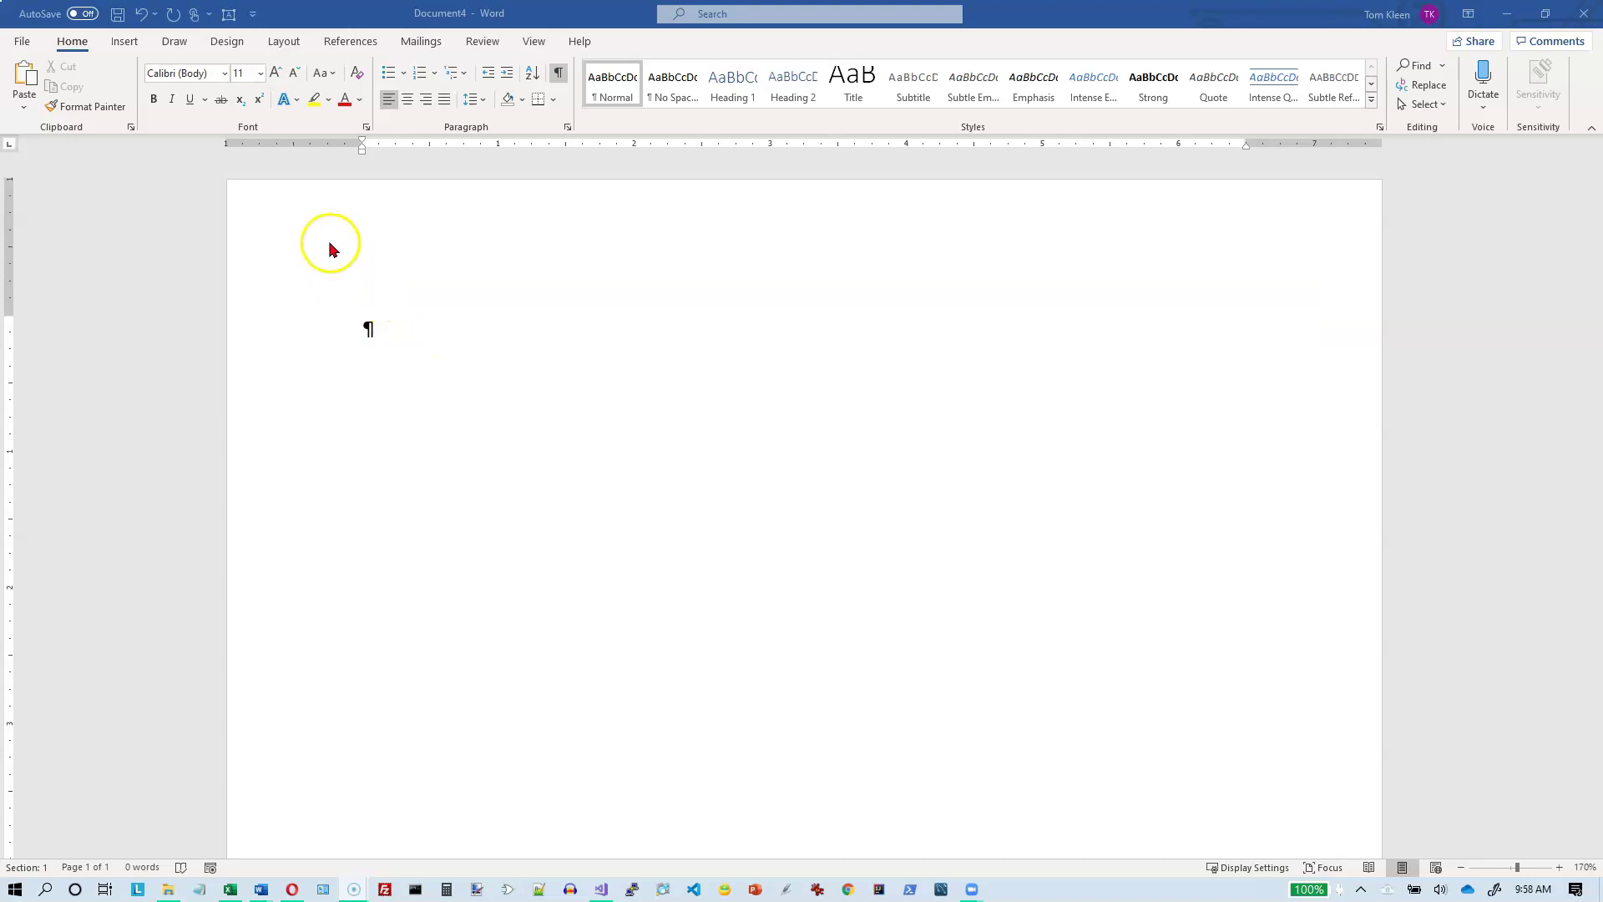
- Insert a blue-style WordArt reading 'Hello'
{"action": "left_click", "coordinate": [125, 42]}
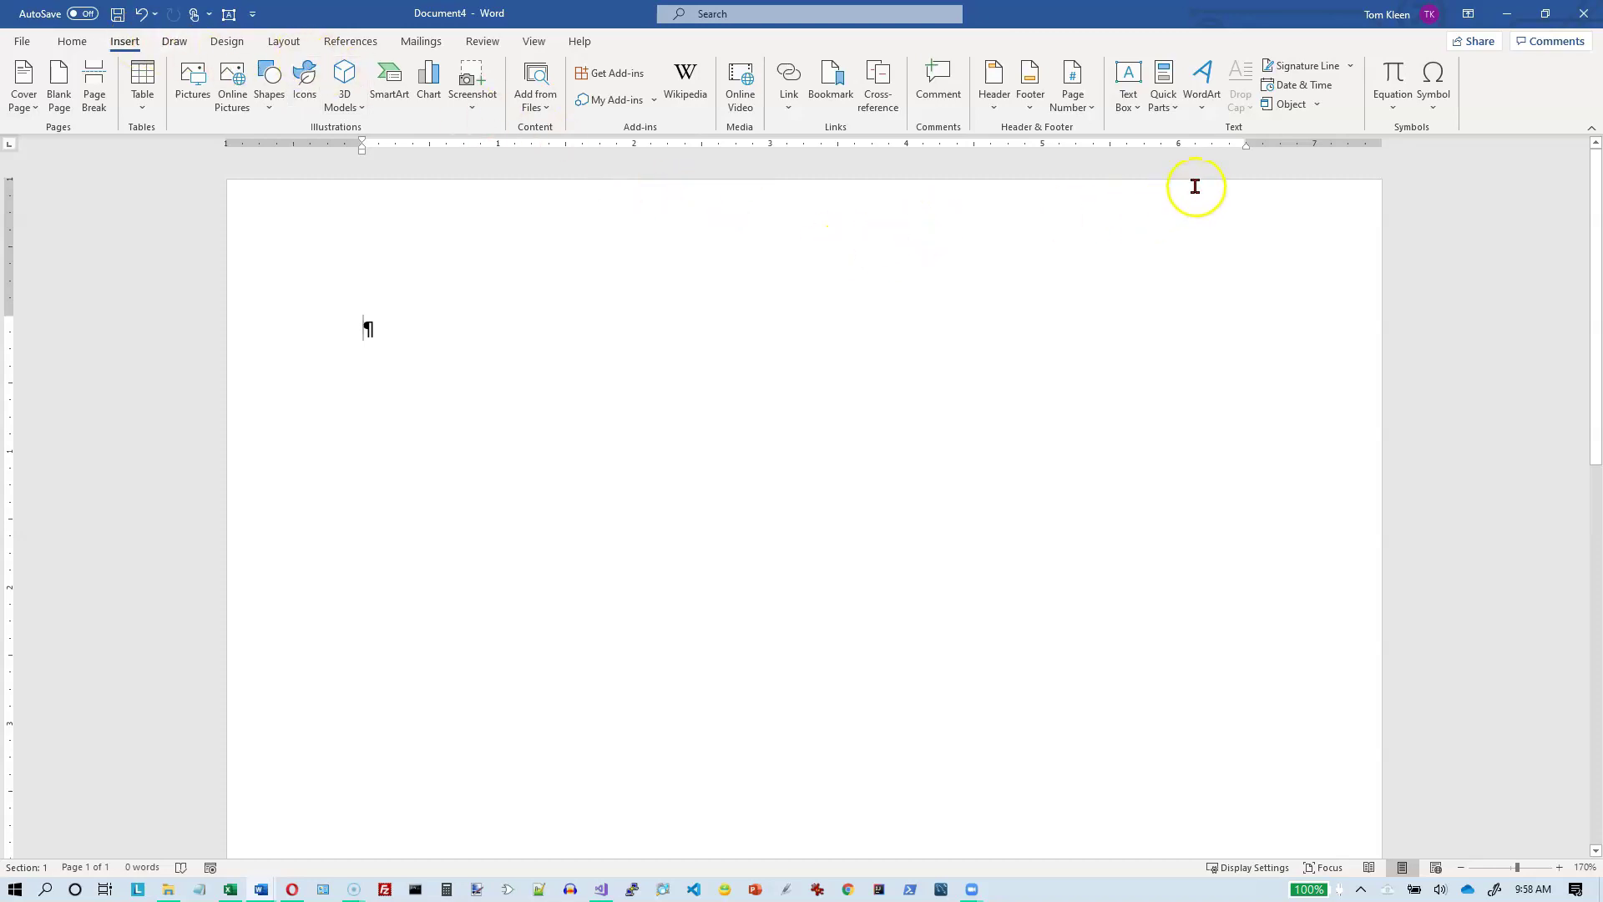
{"action": "left_click", "coordinate": [1203, 114]}
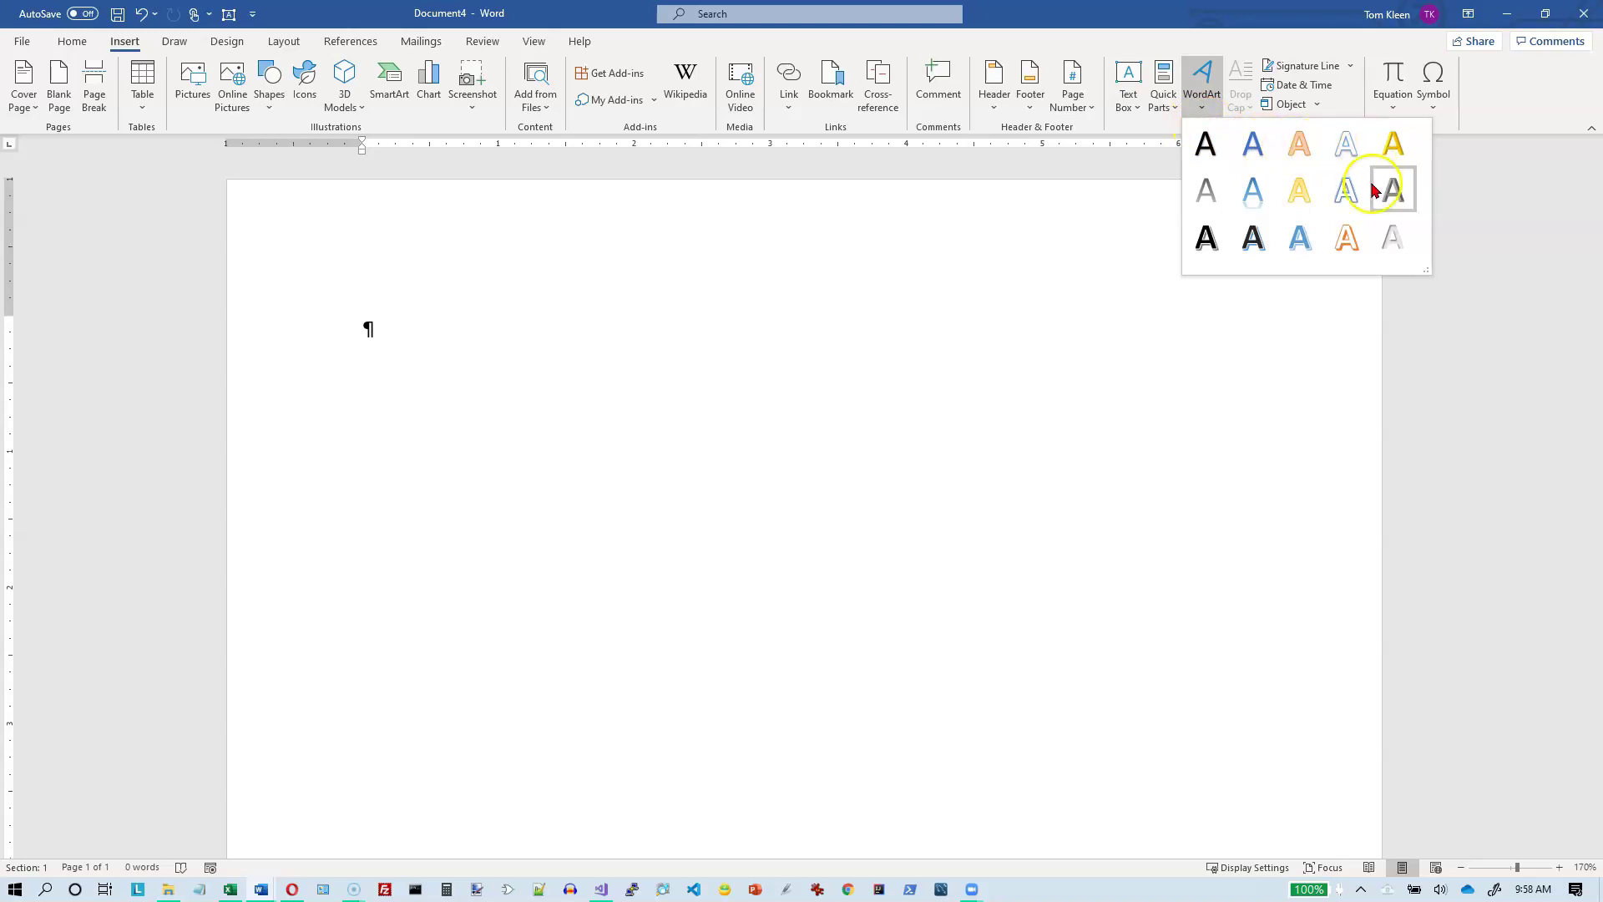
{"action": "left_click", "coordinate": [1290, 240]}
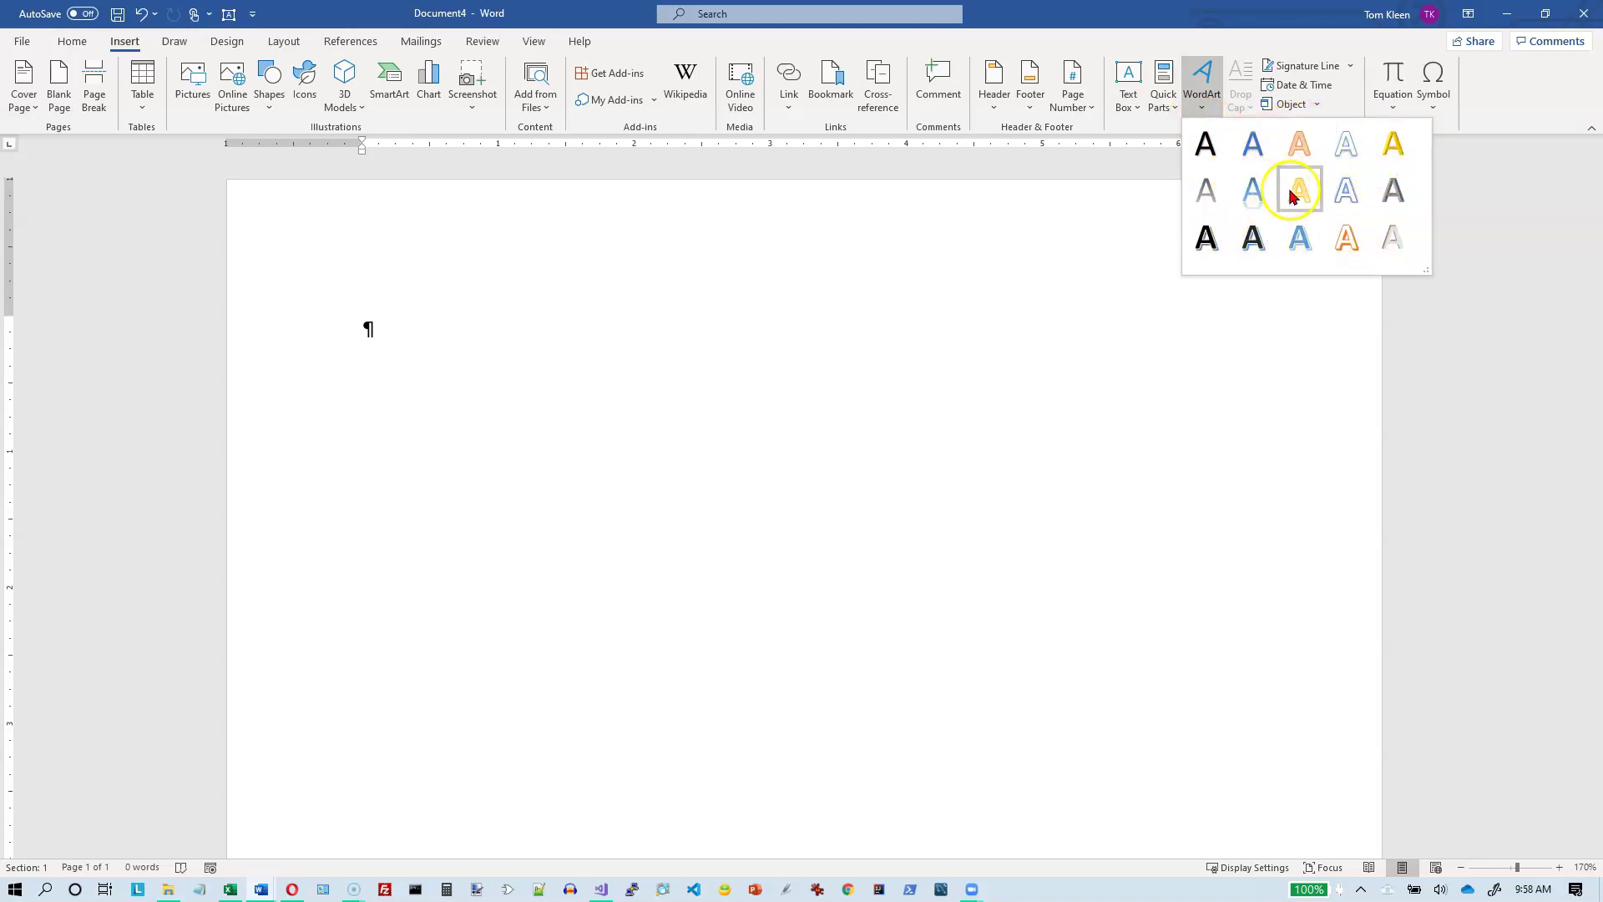
{"action": "left_click", "coordinate": [1255, 149]}
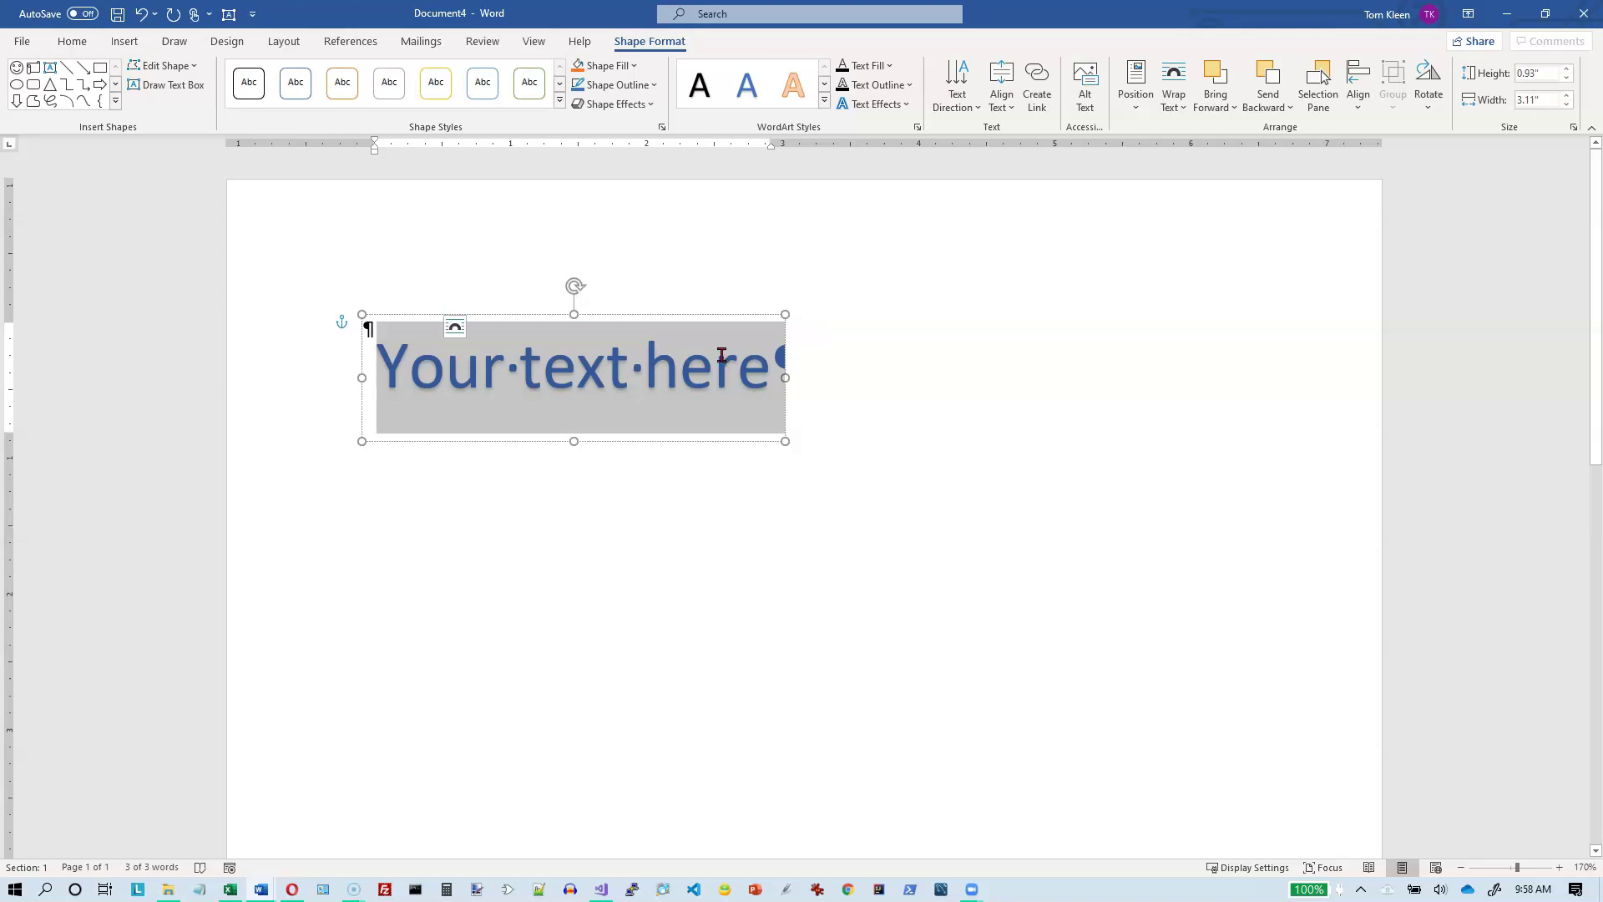
{"action": "type", "text": "Hello"}
- Add empty paragraphs and move the Hello WordArt up near the top of the page
{"action": "left_click", "coordinate": [544, 397]}
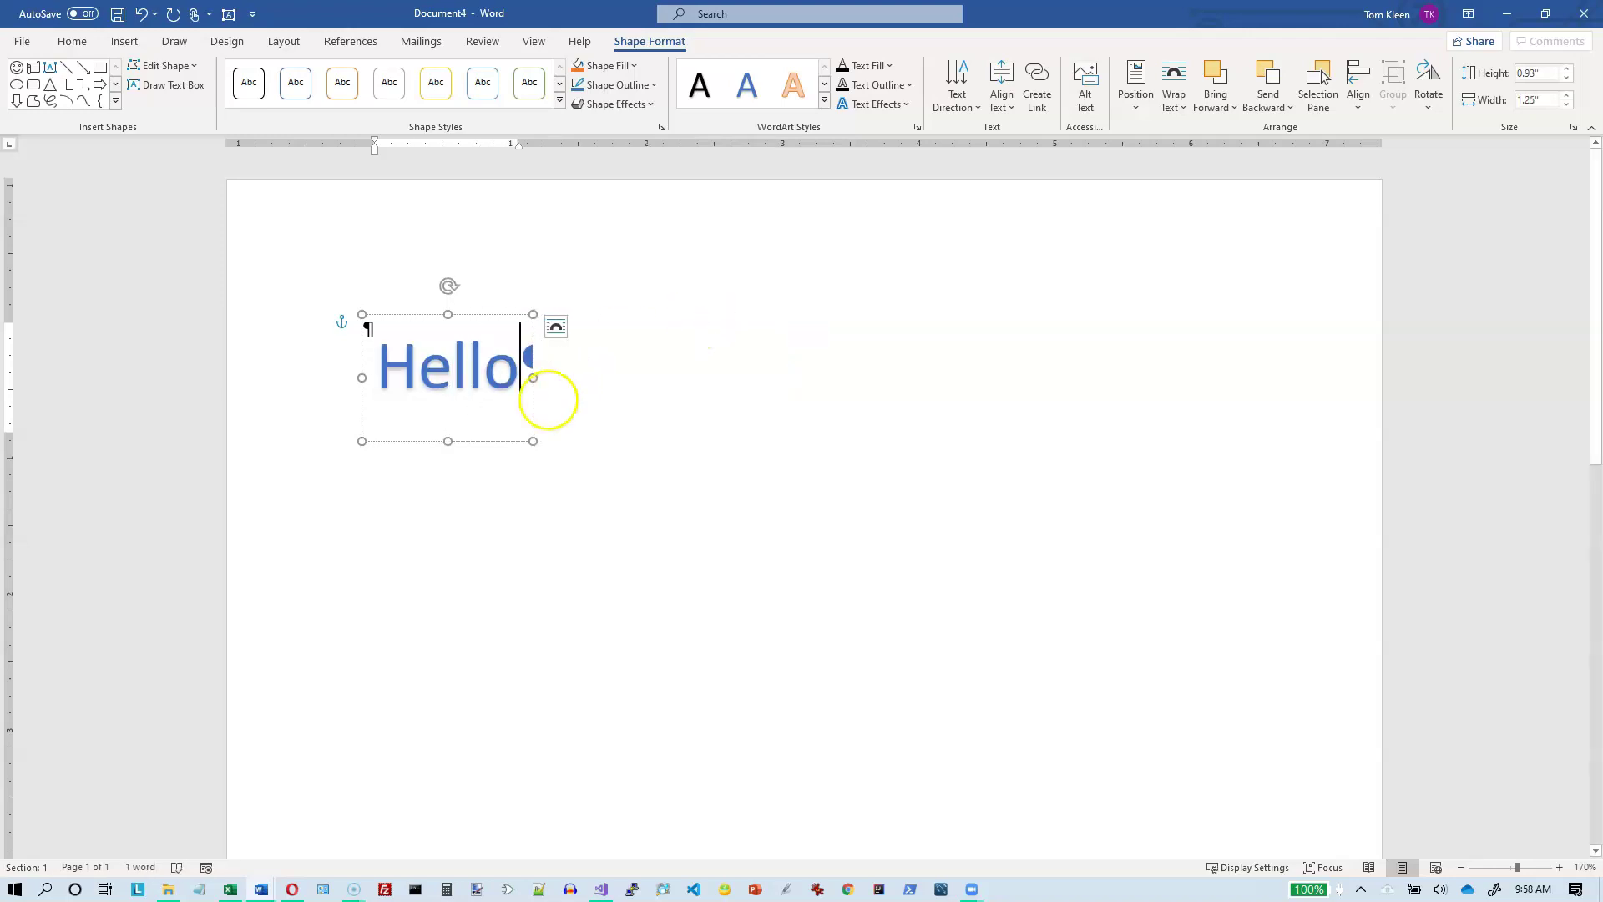
{"action": "key", "text": "Return"}
{"action": "key", "text": "Return"}
{"action": "key", "text": "Return"}
{"action": "key", "text": "Return"}
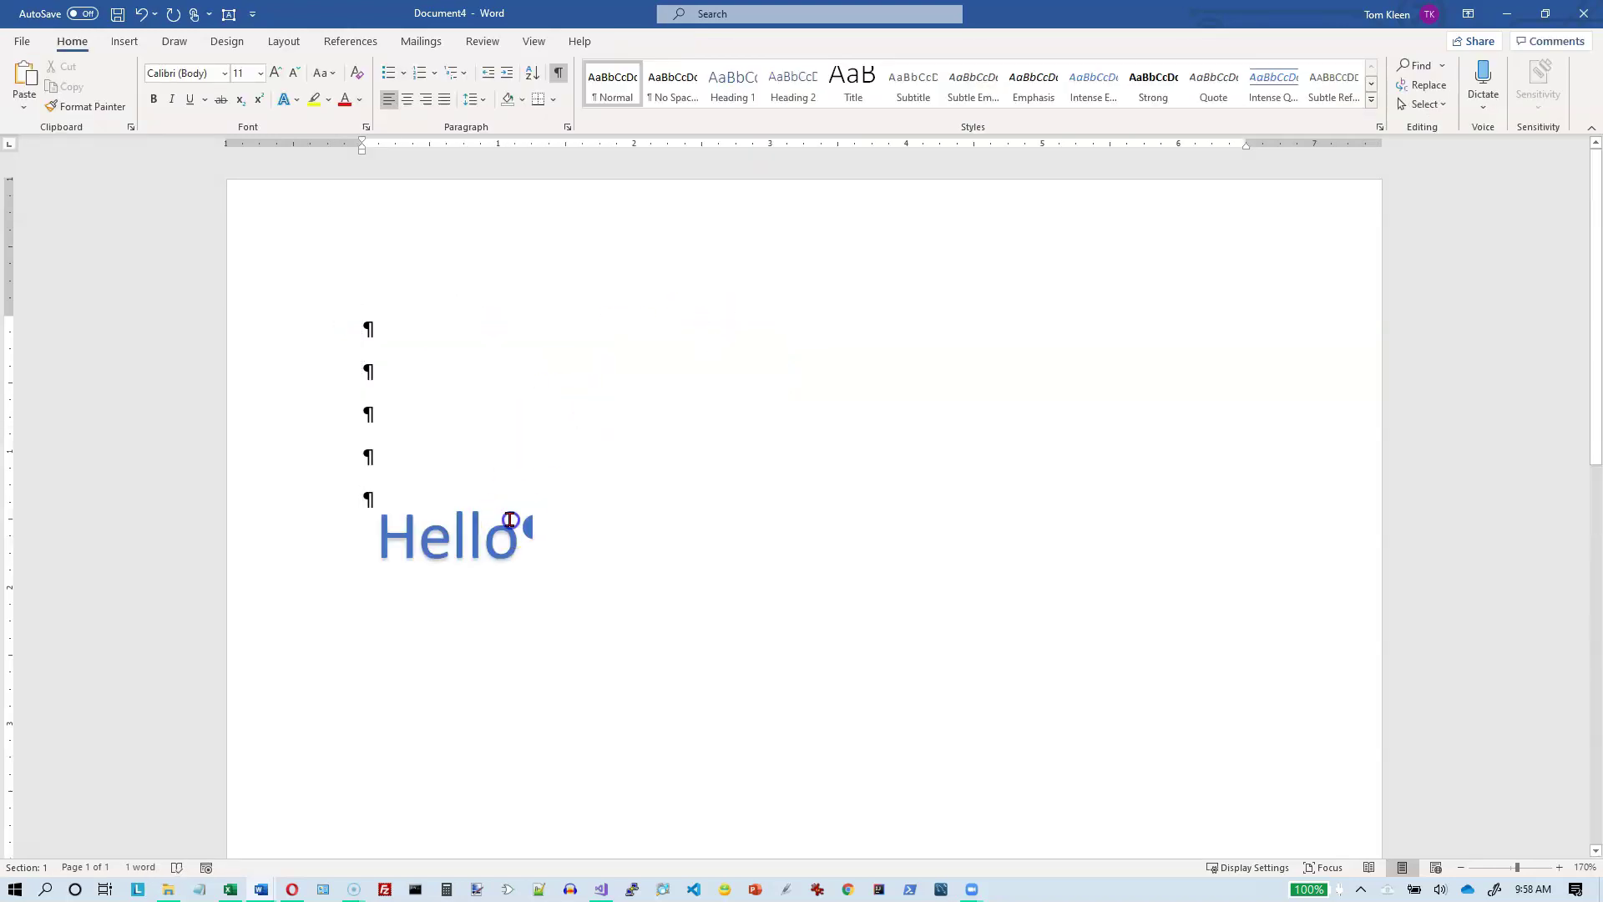
{"action": "left_click", "coordinate": [510, 520]}
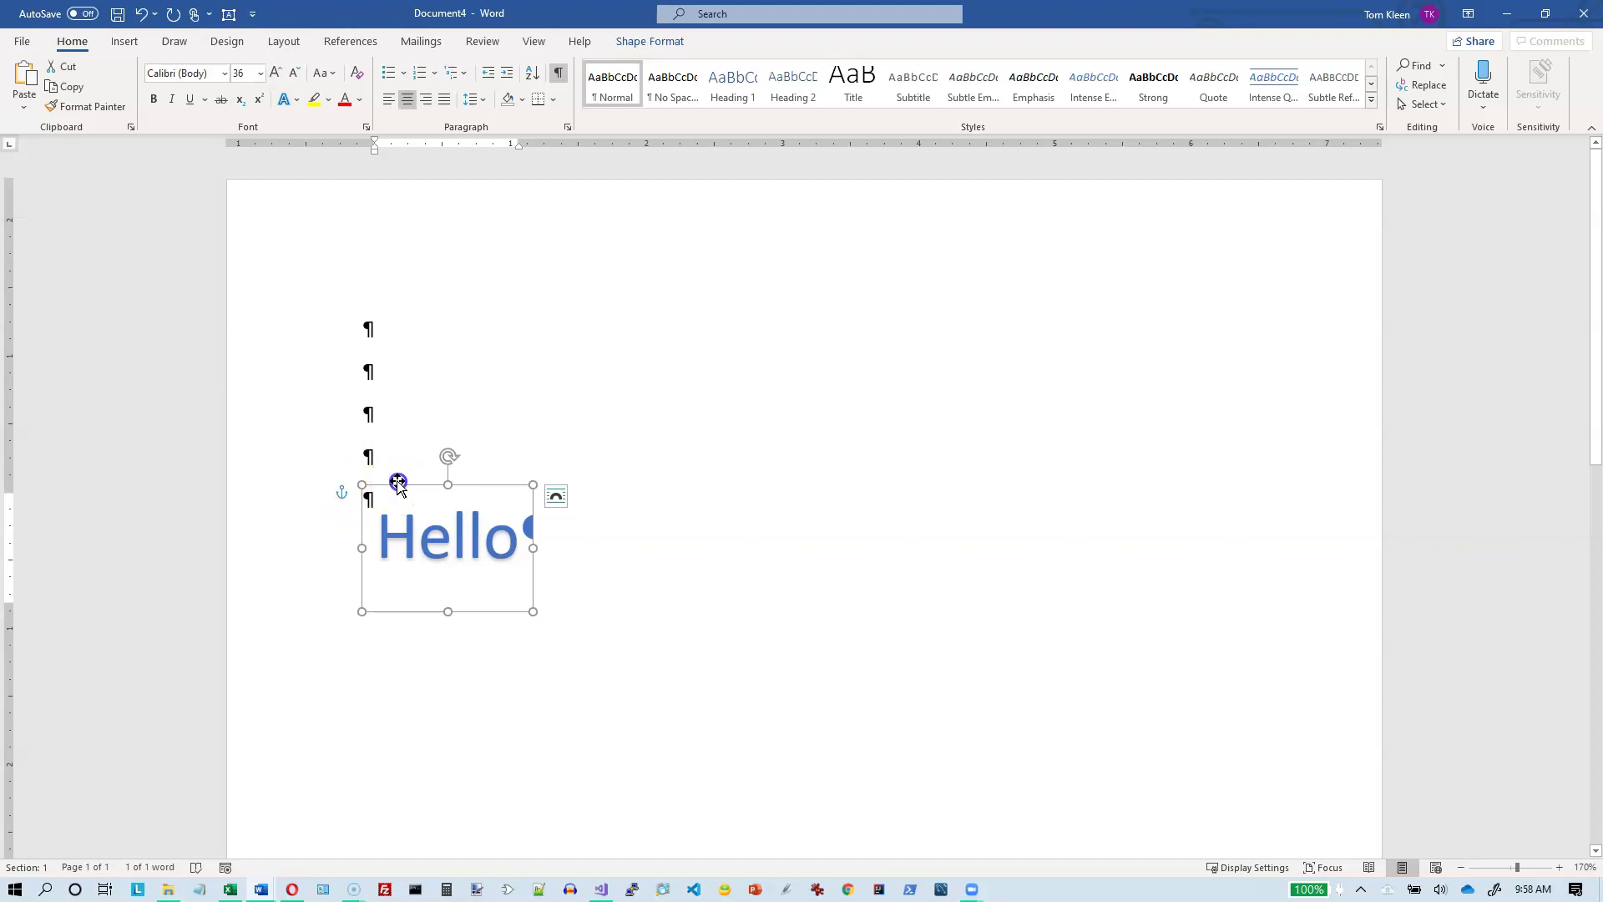
{"action": "left_click_drag", "start_coordinate": [398, 483], "coordinate": [423, 330]}
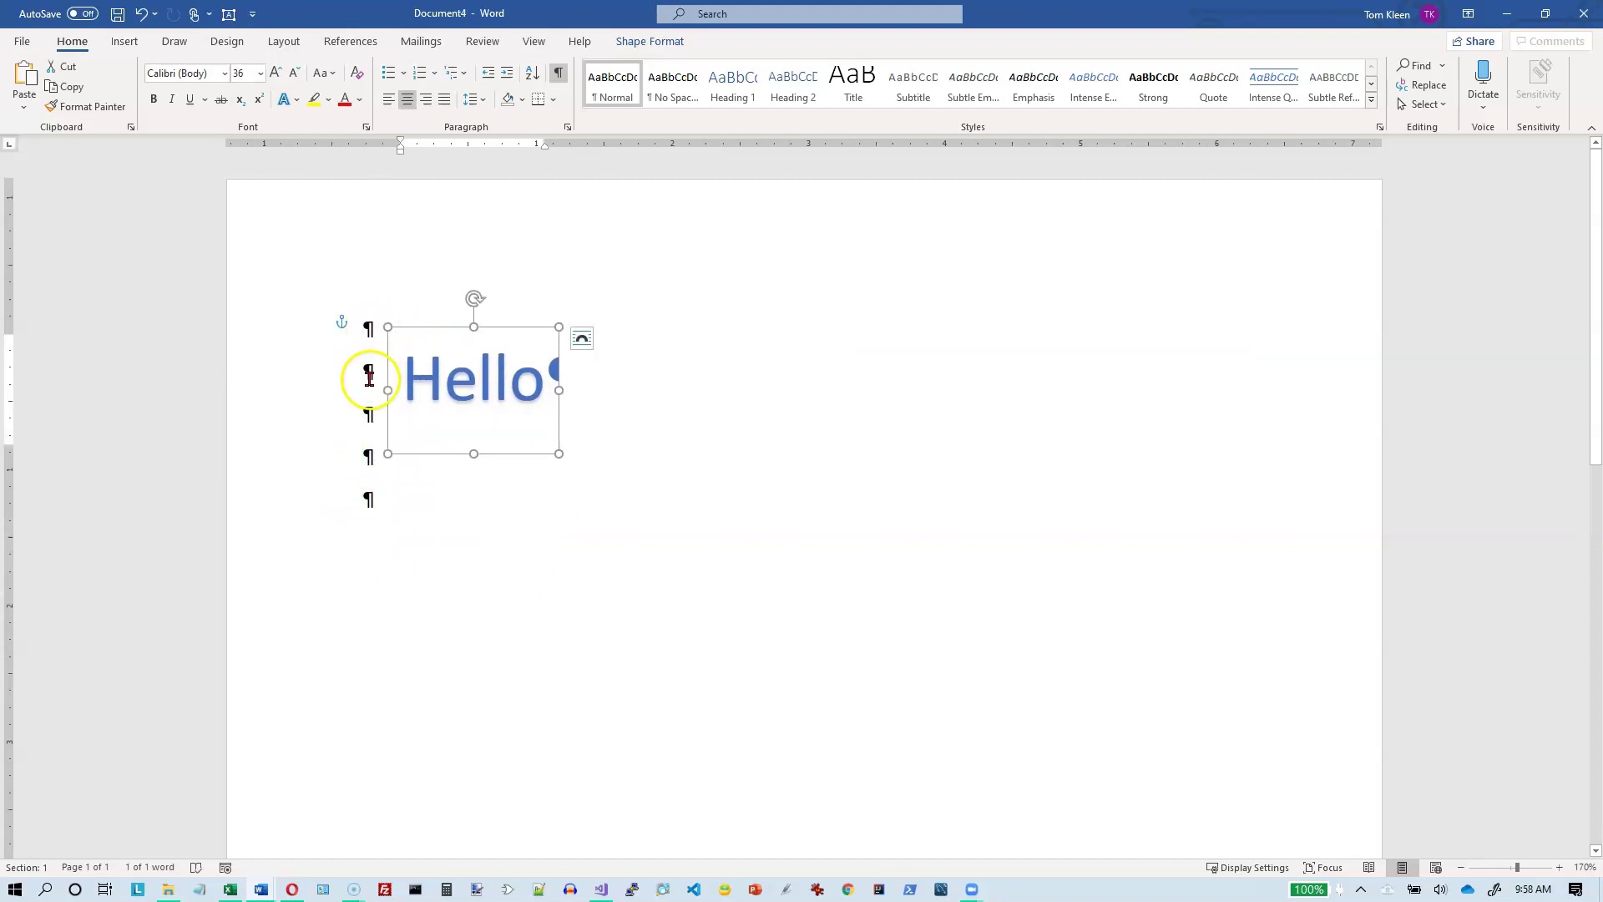
{"action": "left_click", "coordinate": [367, 497]}
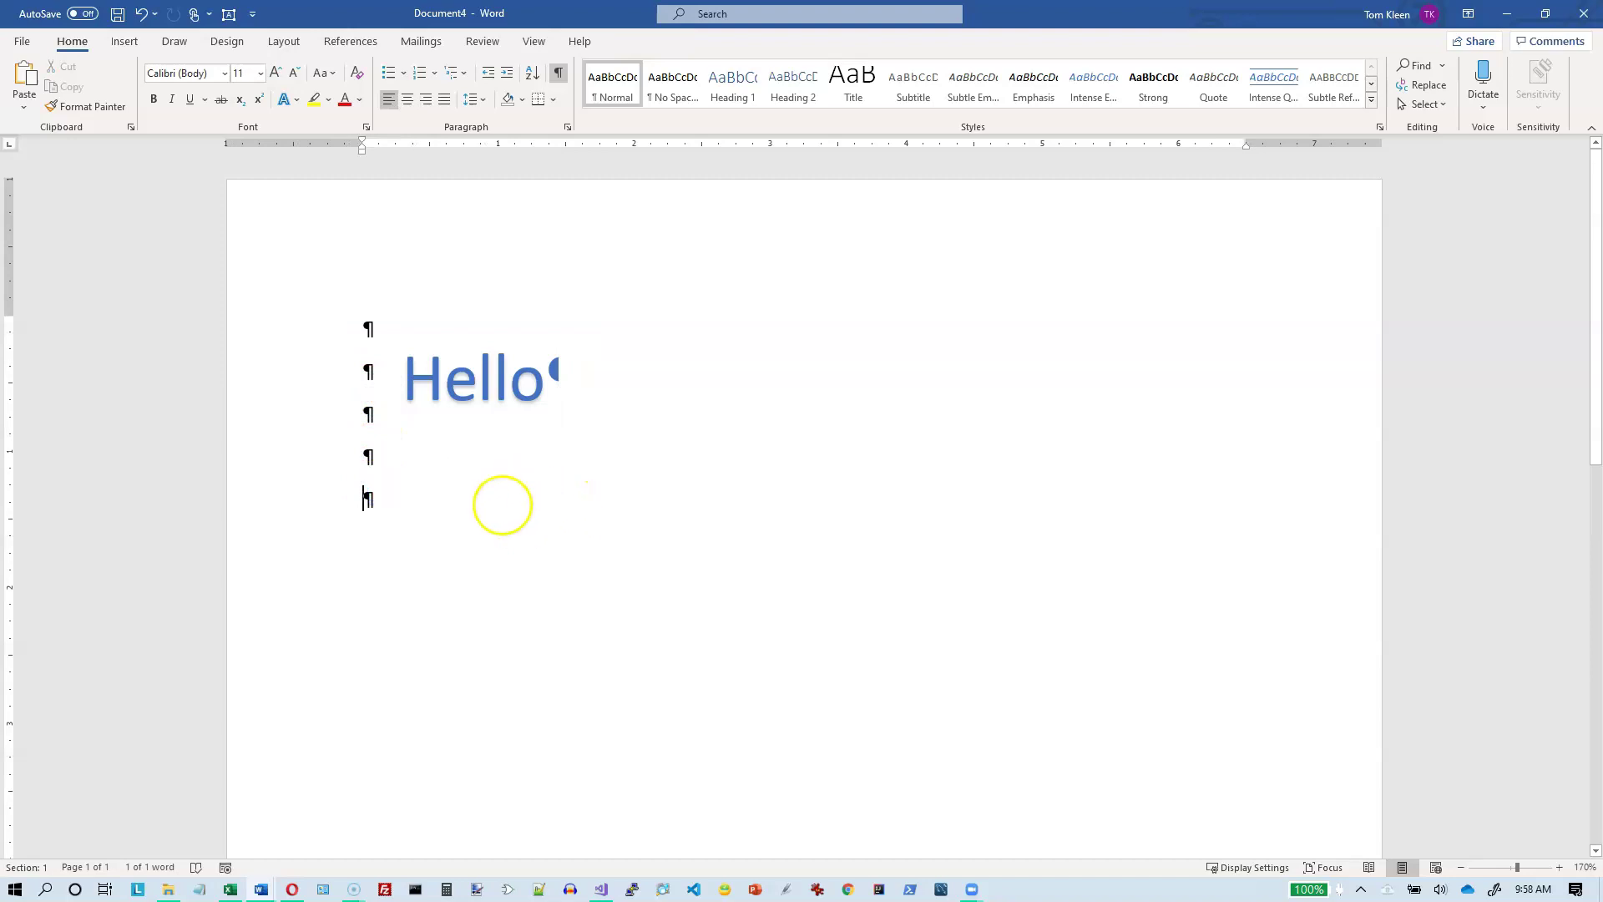
- Finish typing a second 'Hello' line and convert it to orange outlined WordArt
{"action": "type", "text": "Hello"}
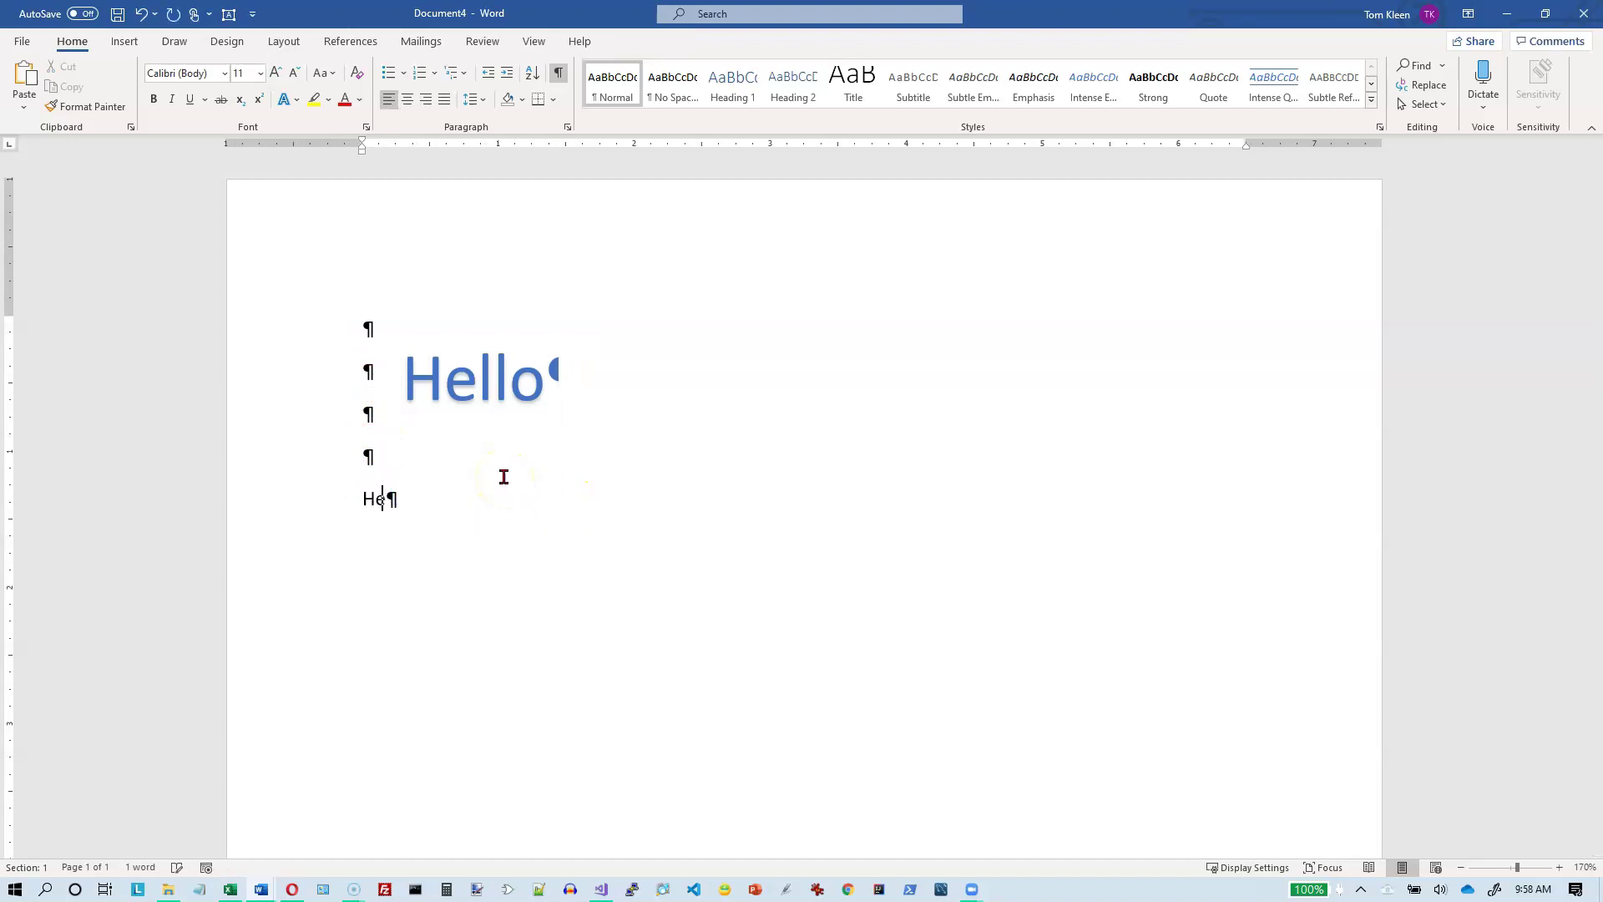
{"action": "left_click", "coordinate": [298, 511]}
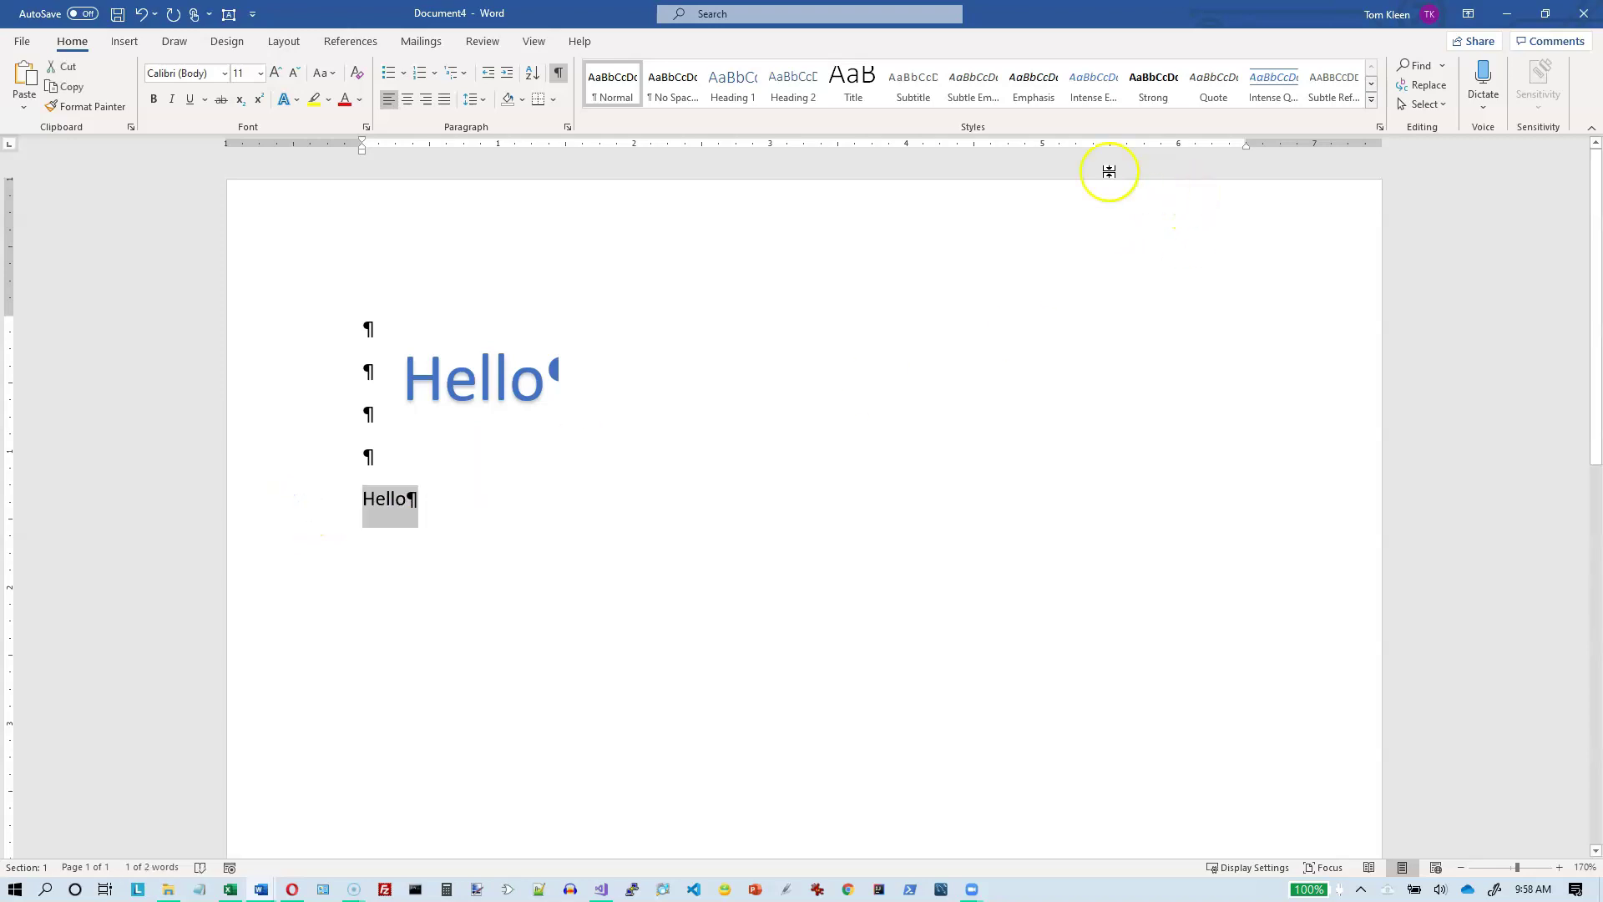
{"action": "left_click", "coordinate": [124, 41]}
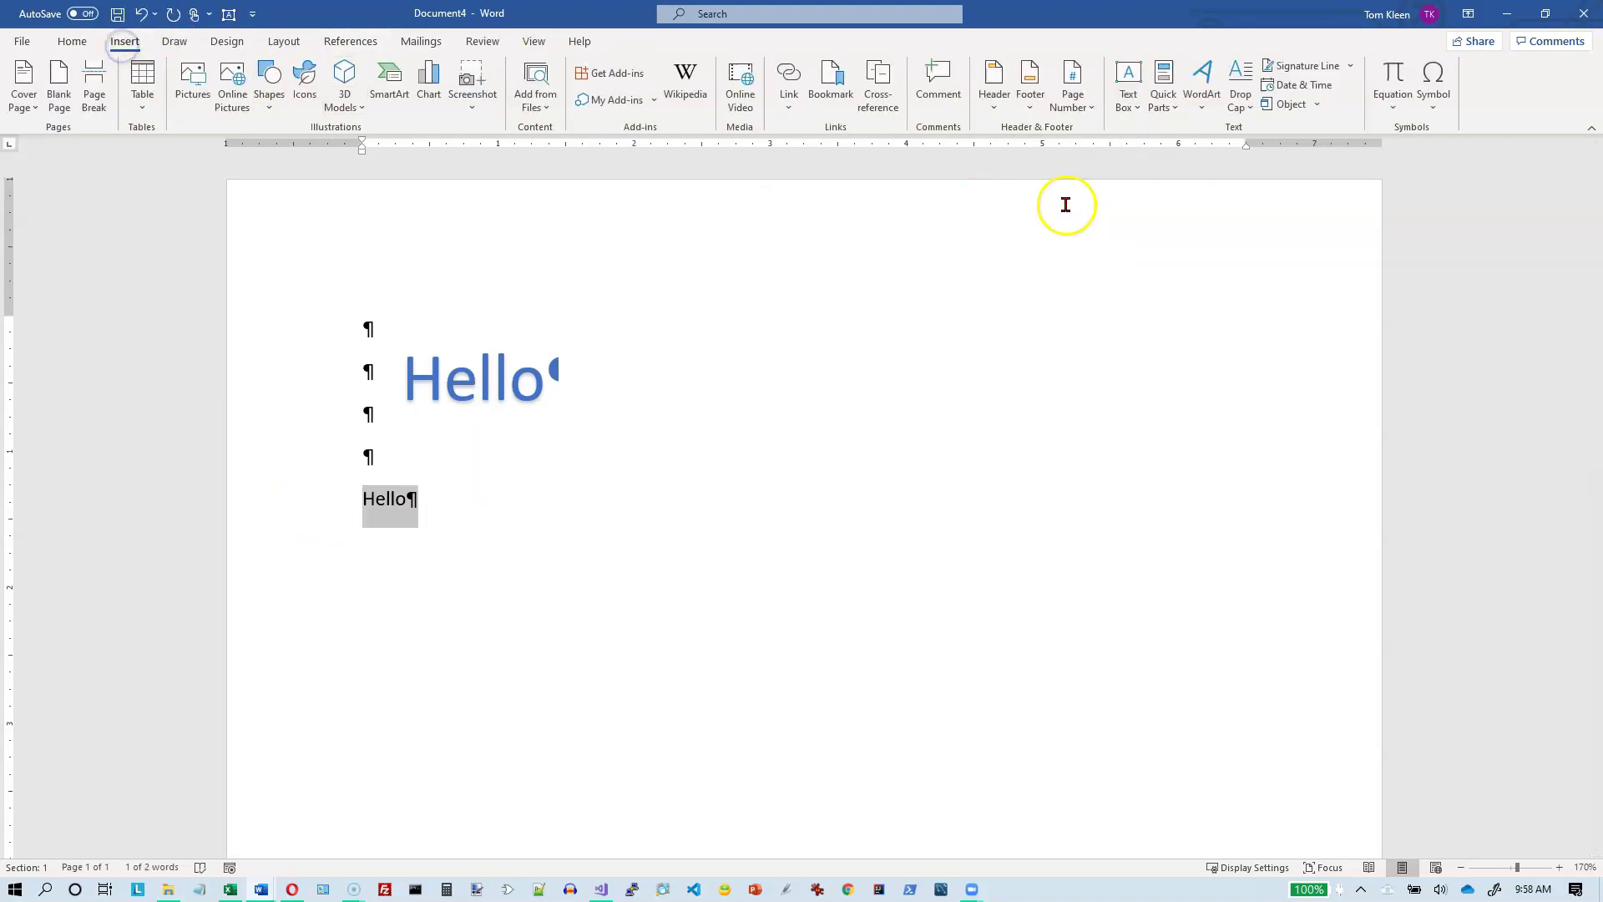
{"action": "left_click", "coordinate": [1203, 84]}
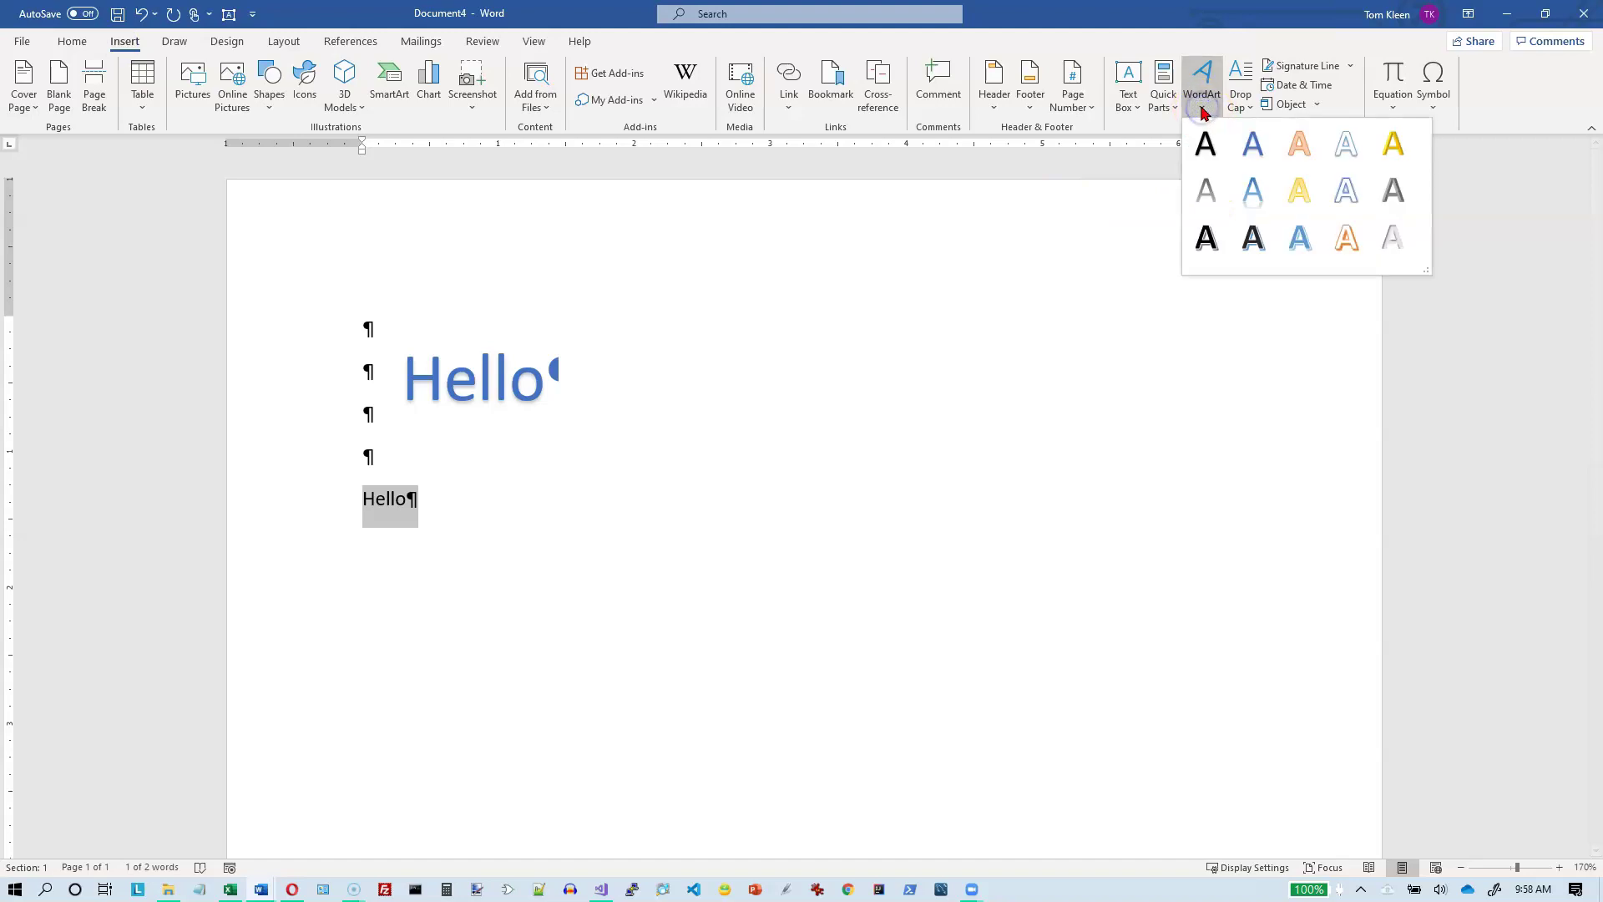
{"action": "left_click", "coordinate": [1299, 145]}
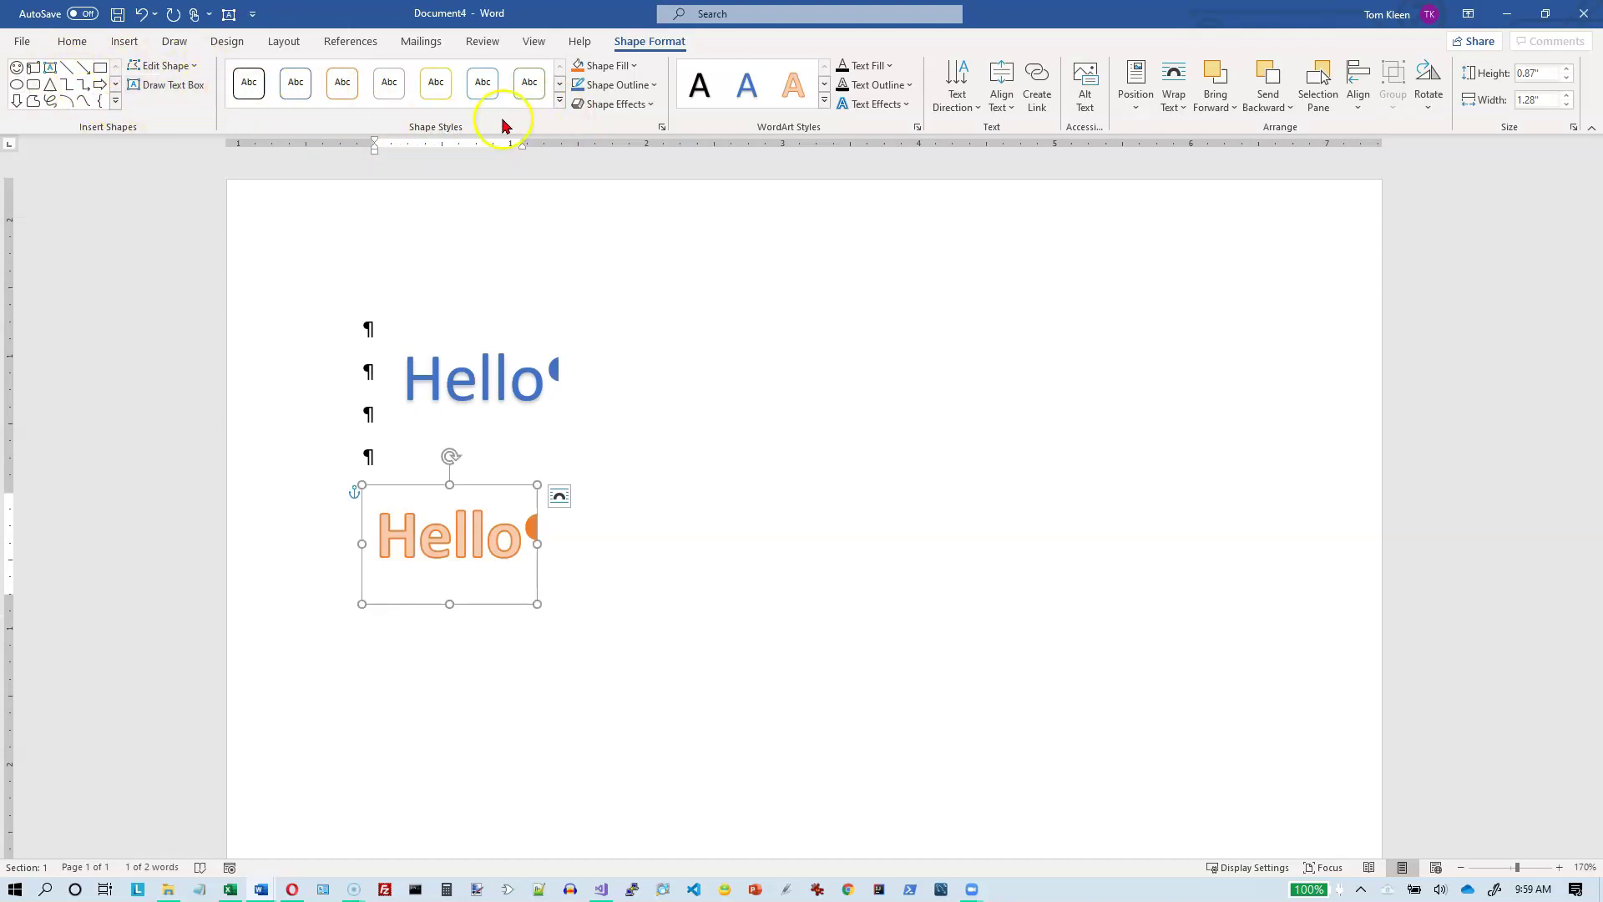
- Drag the orange Hello WordArt to the right side of the page, browsing the shape styles
{"action": "left_click", "coordinate": [559, 101]}
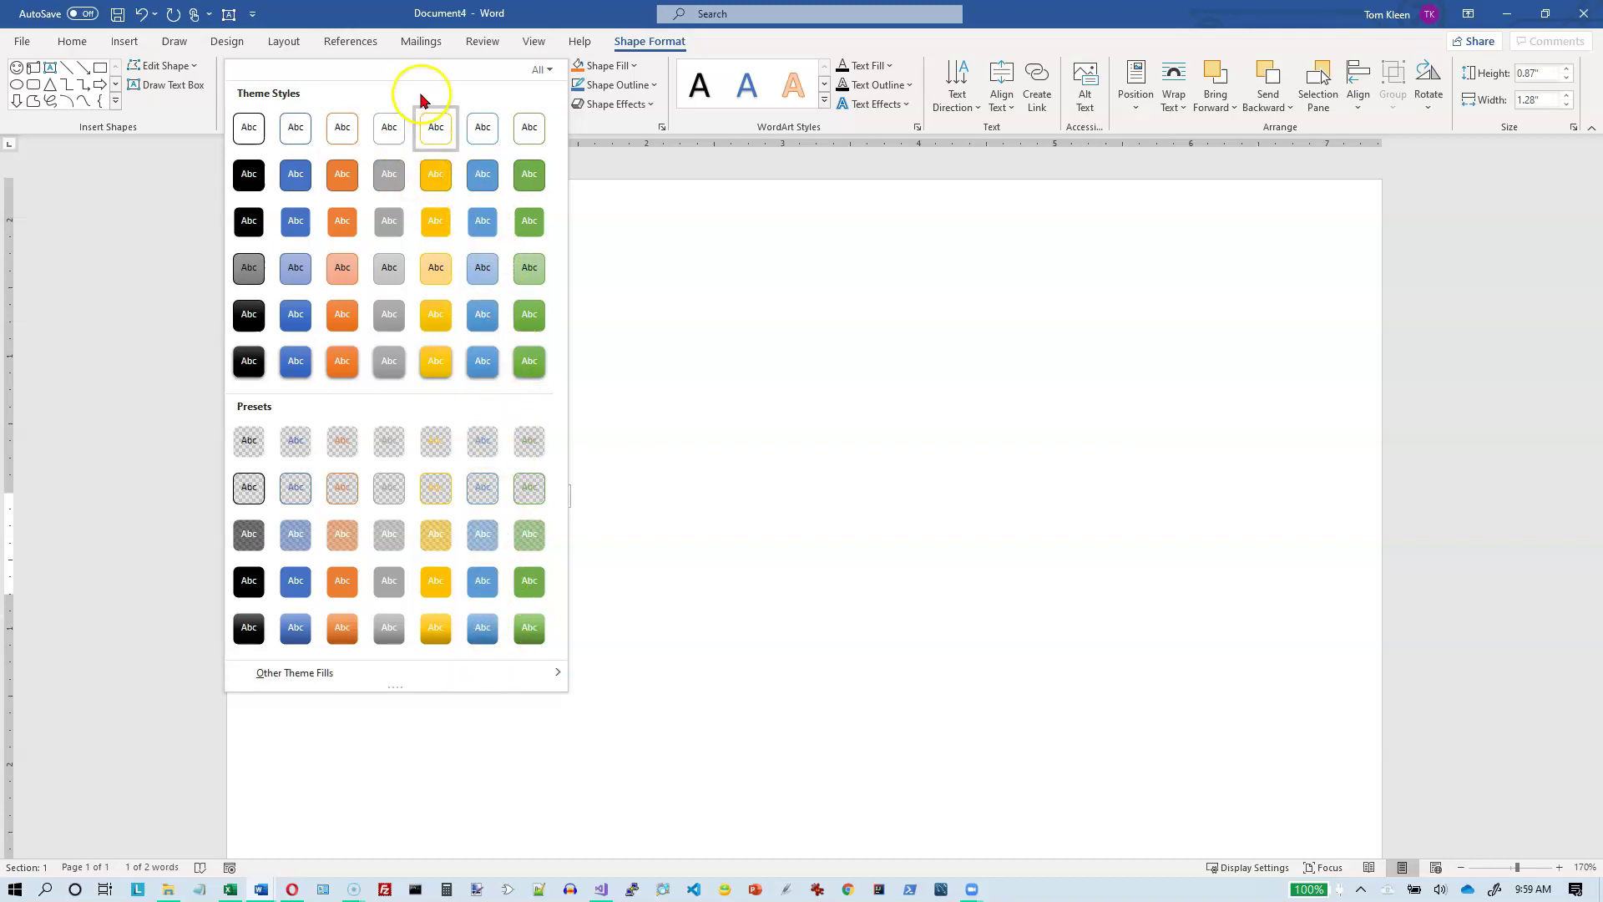
{"action": "left_click", "coordinate": [602, 171]}
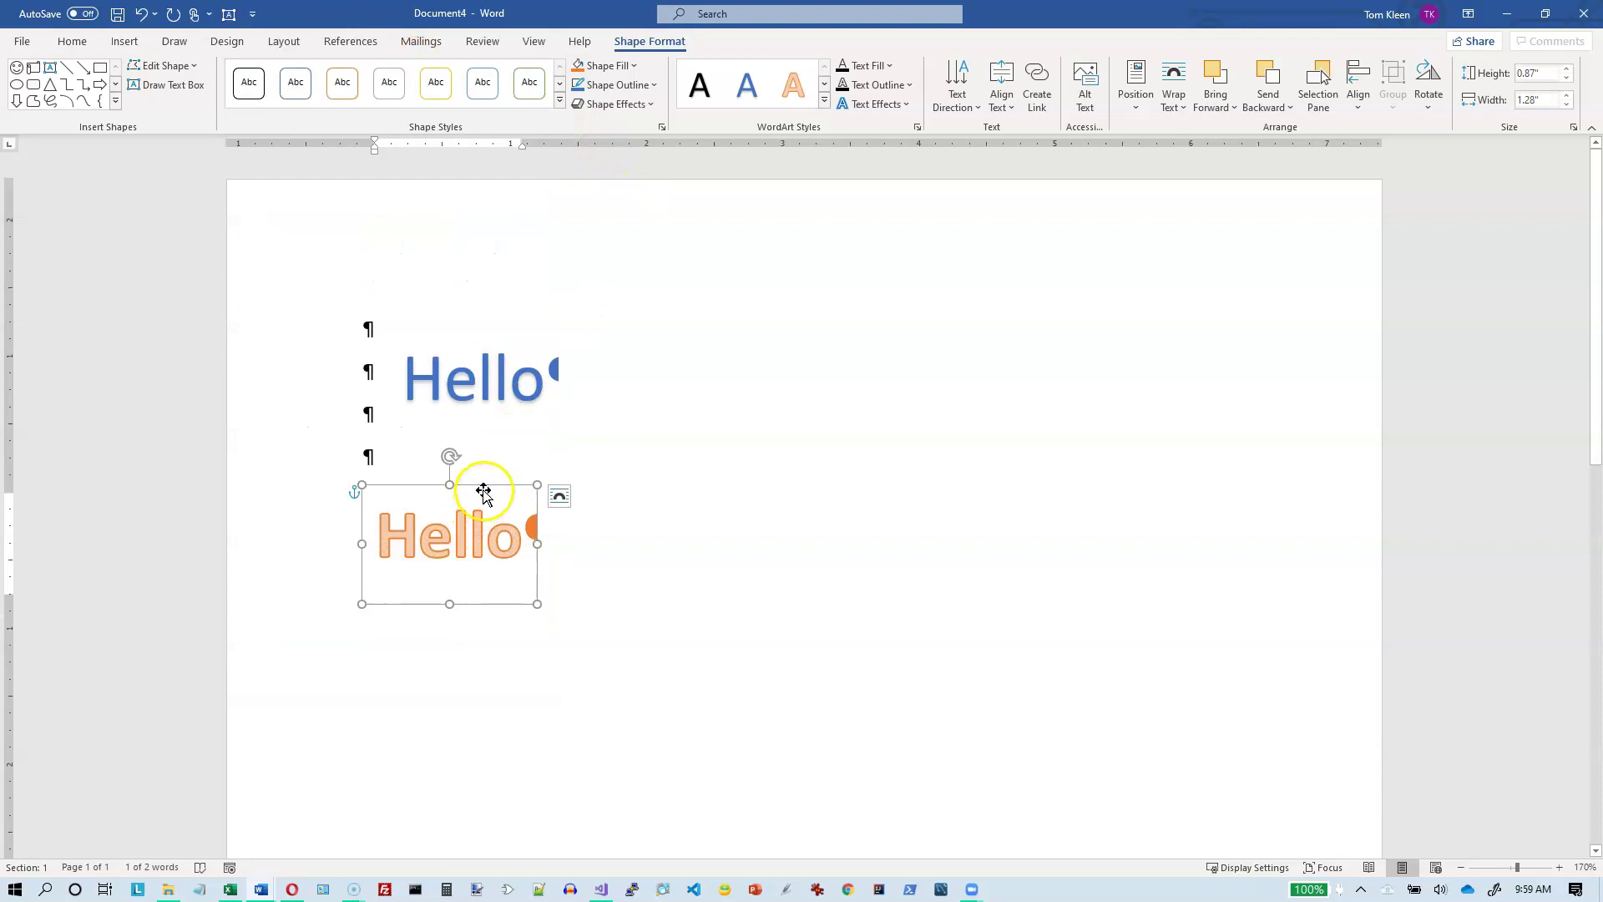
{"action": "left_click_drag", "start_coordinate": [483, 486], "coordinate": [1094, 492]}
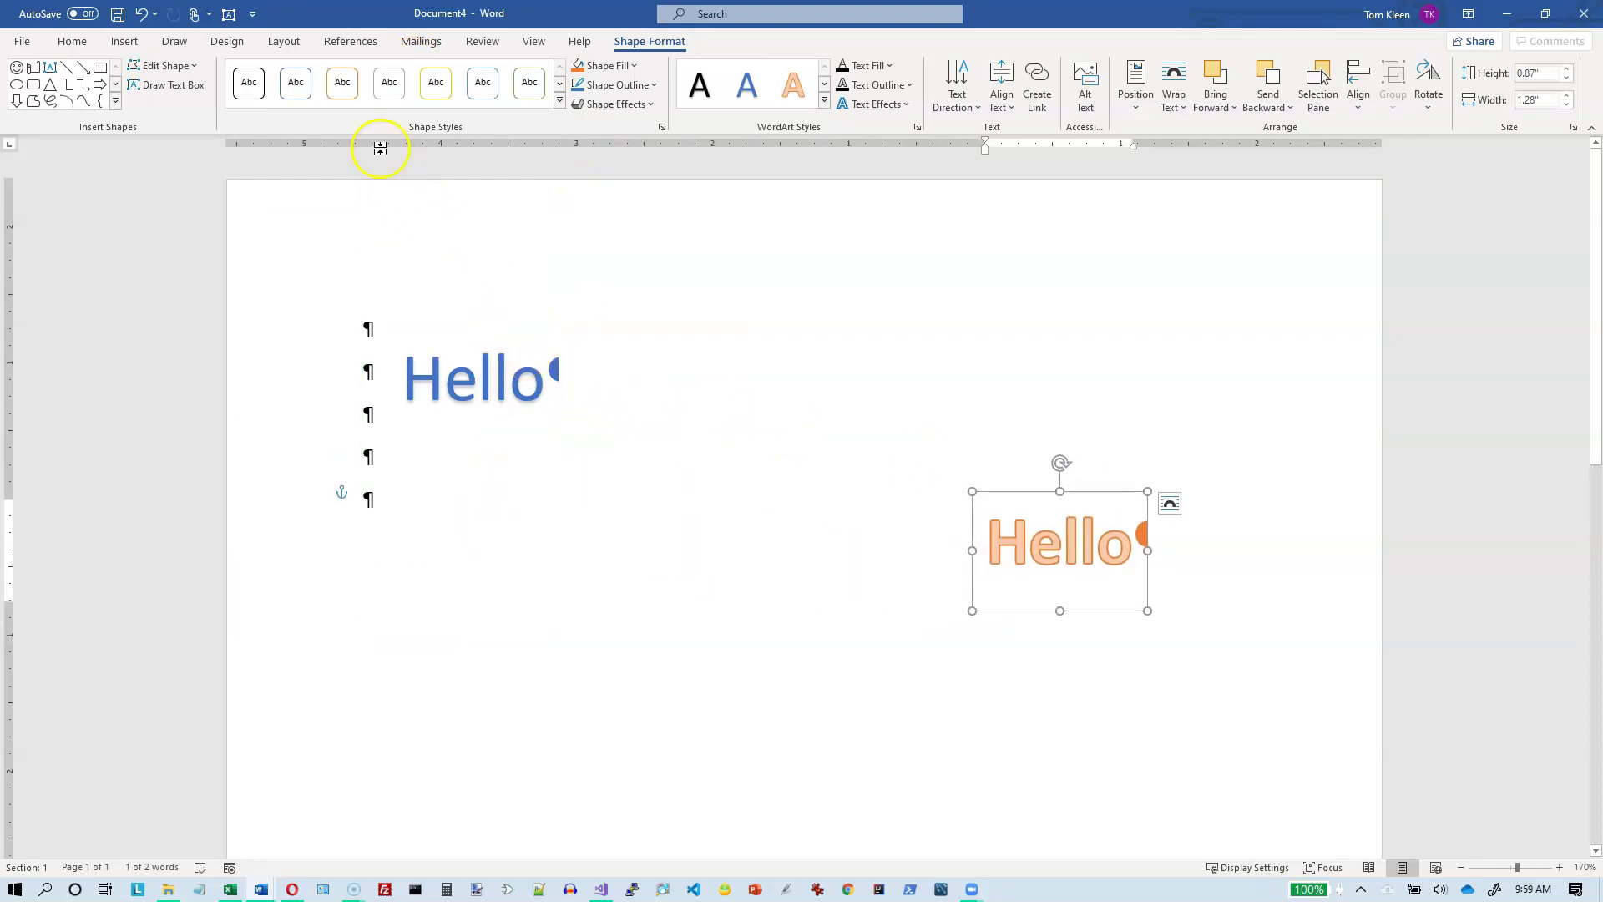
{"action": "left_click", "coordinate": [554, 101]}
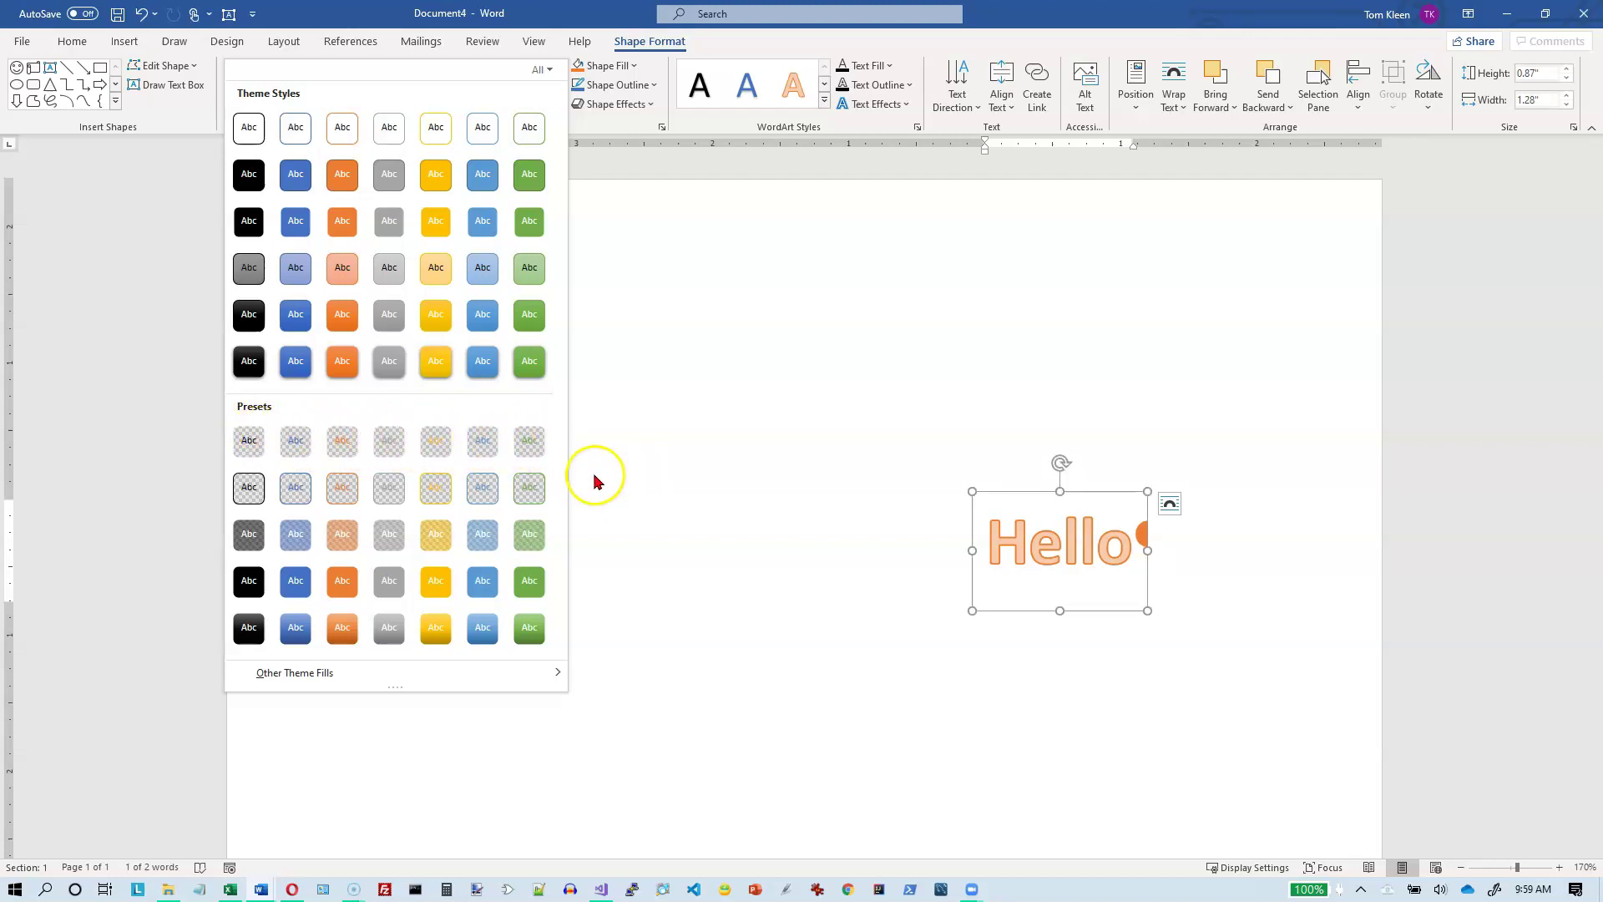
- Move both Hello WordArts to the right and give the orange box a black-outline preset
{"action": "left_click", "coordinate": [583, 298]}
{"action": "left_click", "coordinate": [473, 341]}
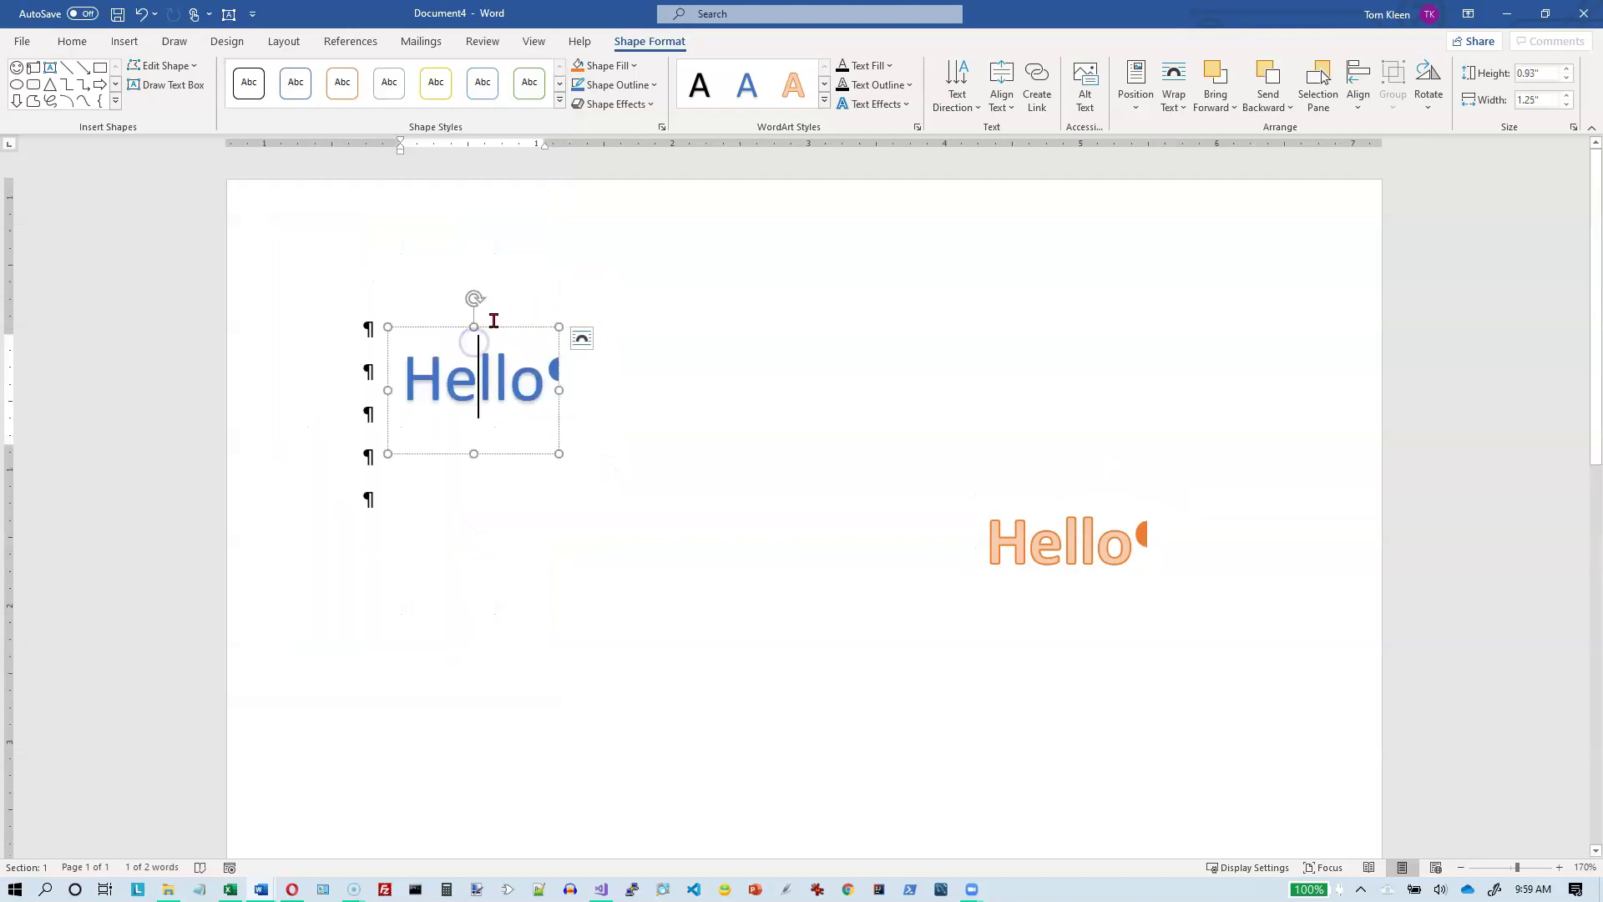
{"action": "left_click_drag", "start_coordinate": [499, 328], "coordinate": [1033, 360]}
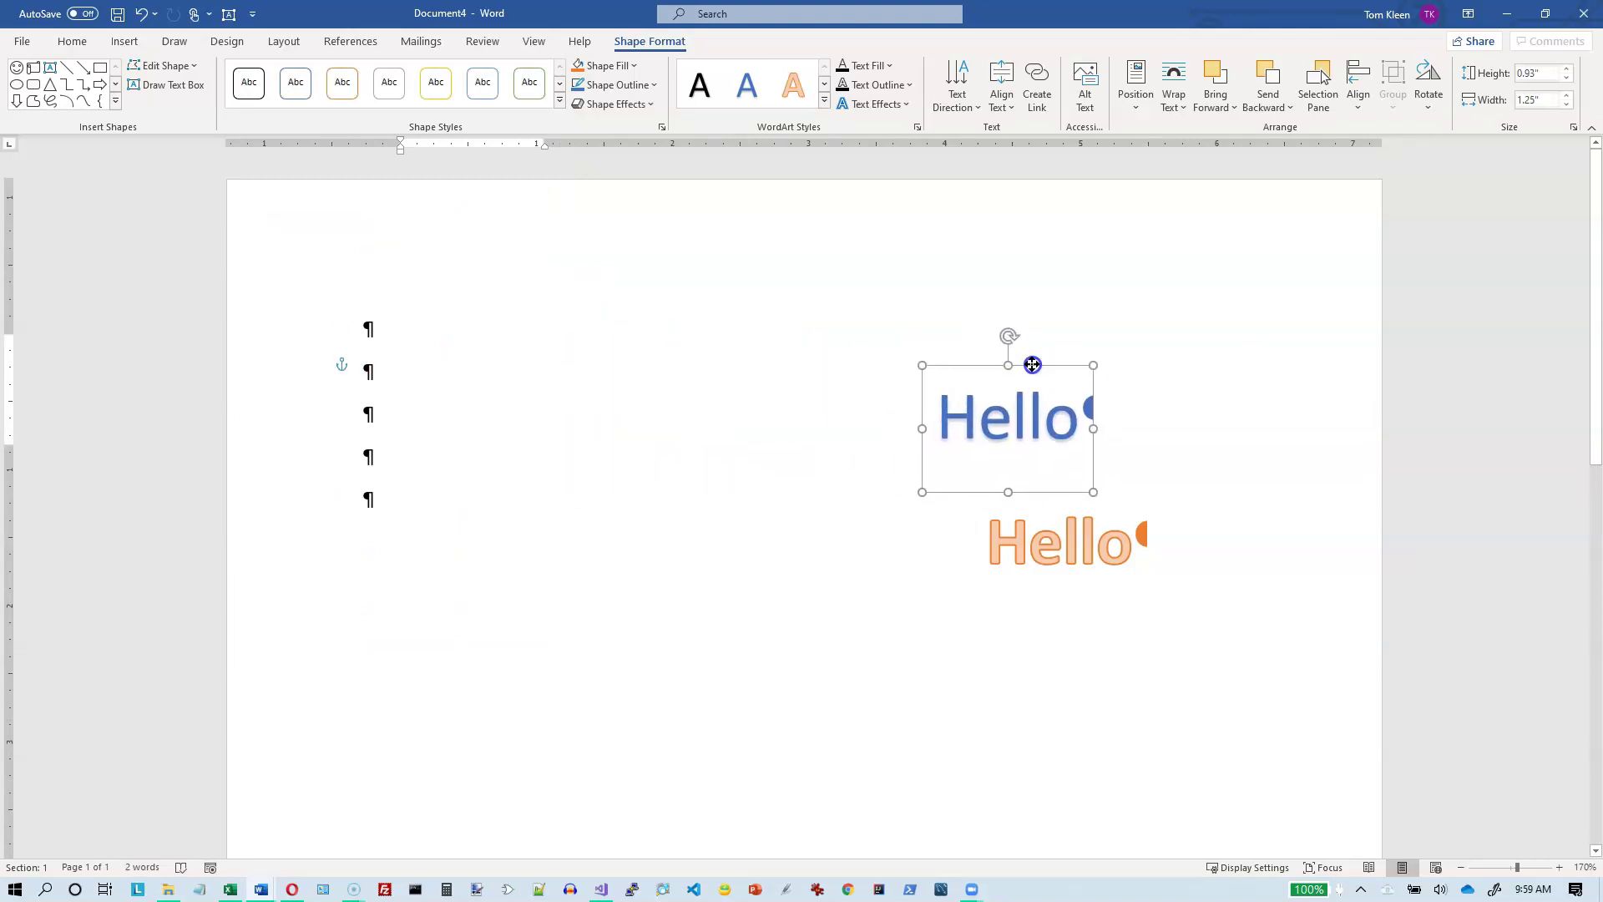
{"action": "left_click", "coordinate": [1056, 560]}
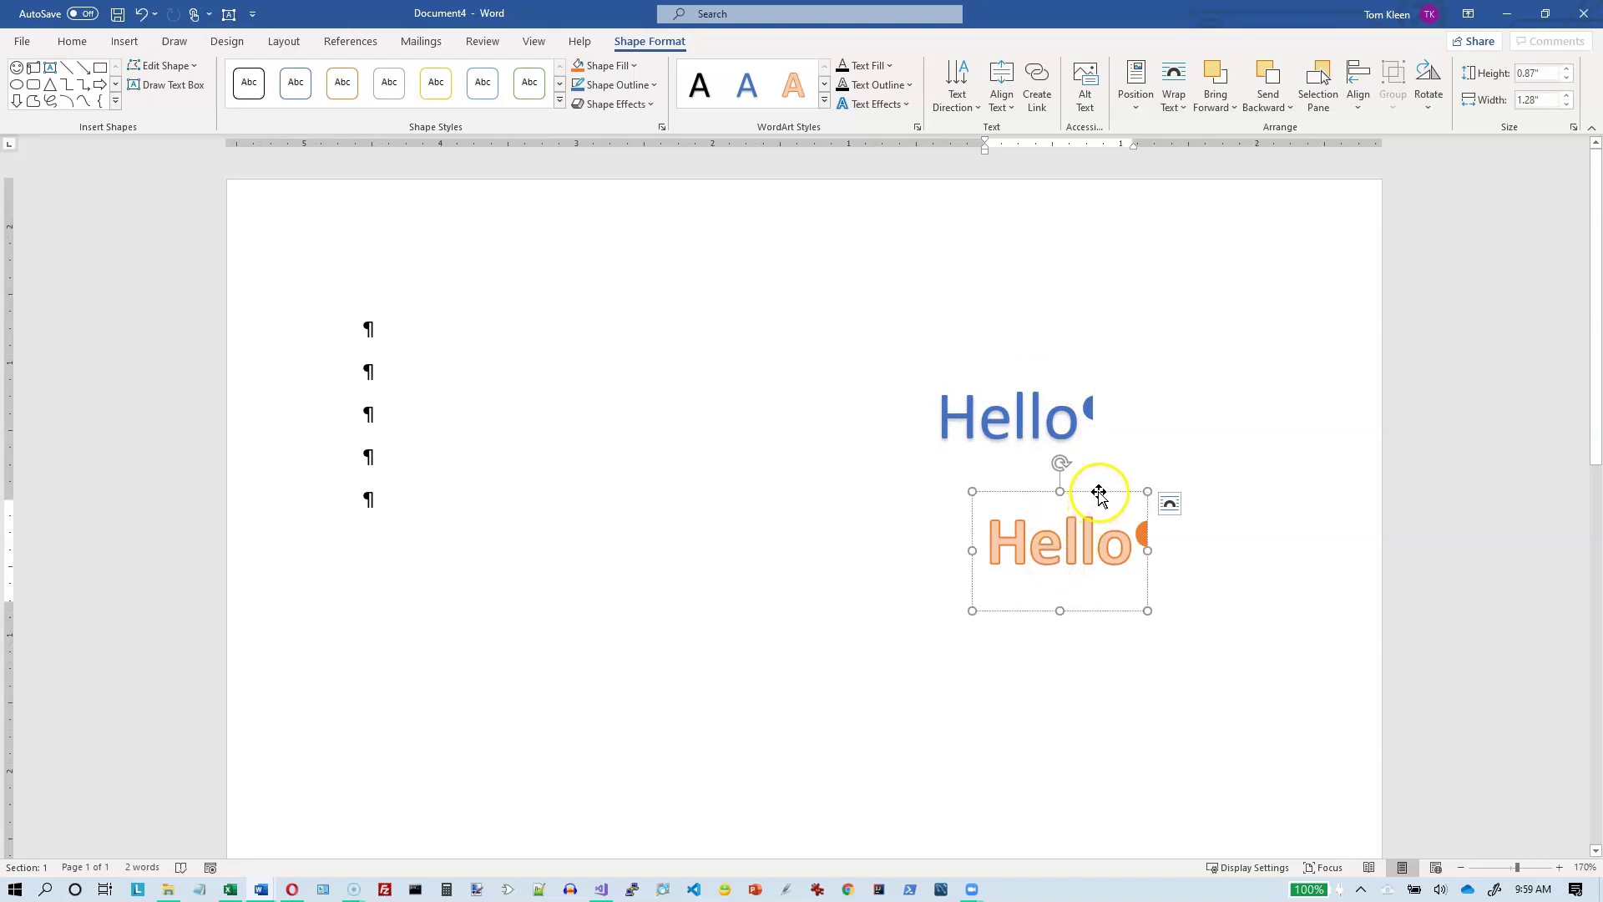
{"action": "left_click_drag", "start_coordinate": [1099, 492], "coordinate": [1129, 423]}
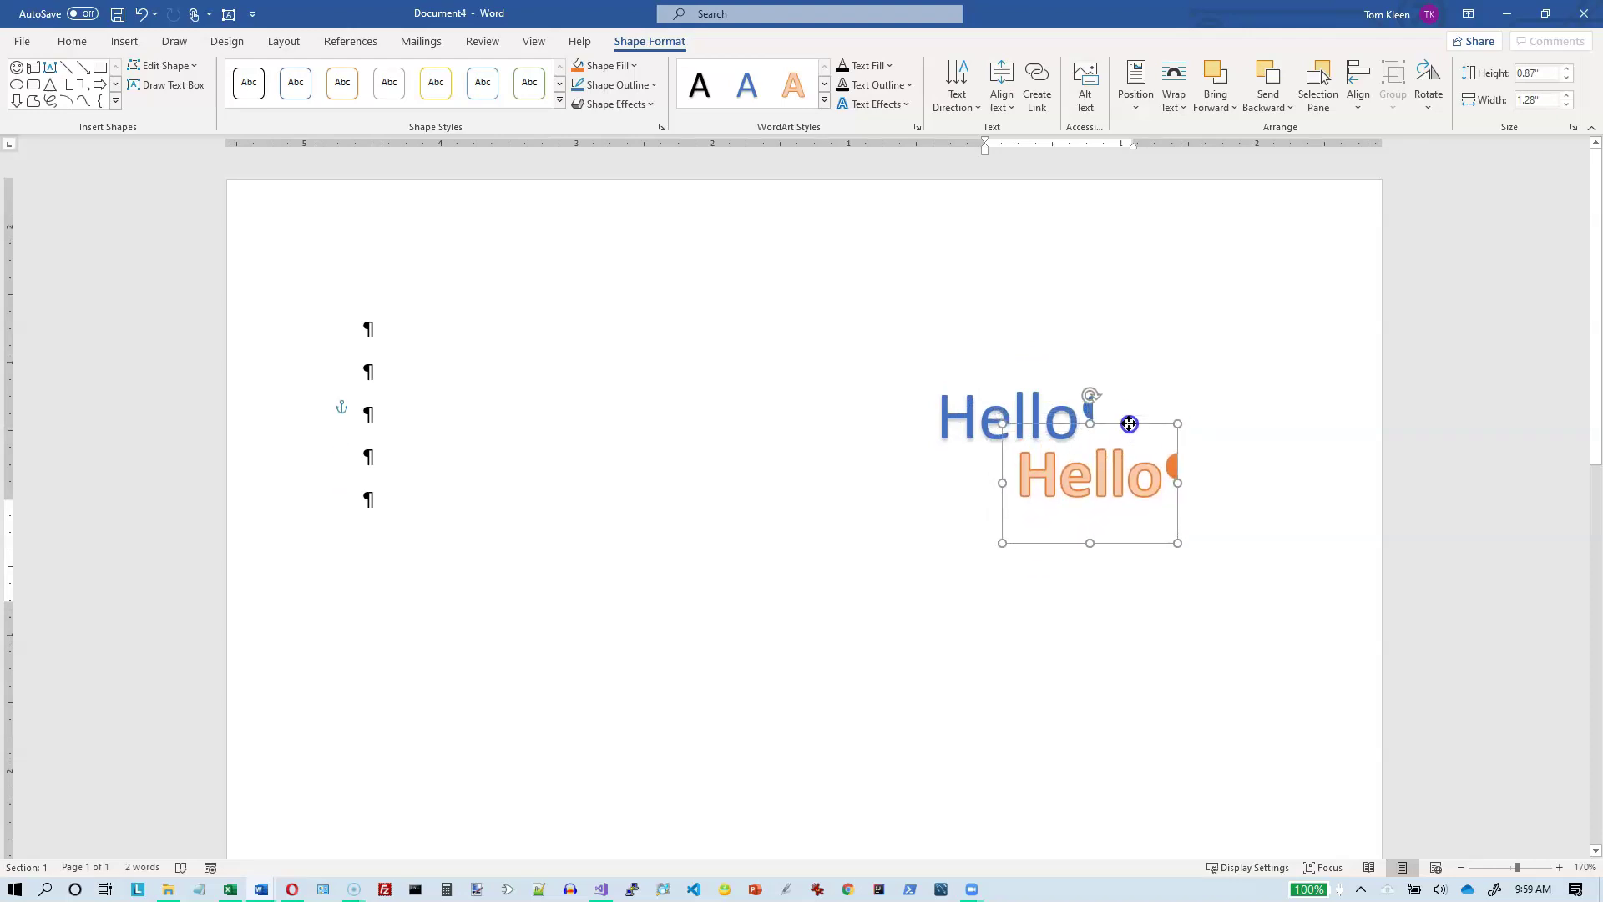
{"action": "left_click", "coordinate": [250, 88]}
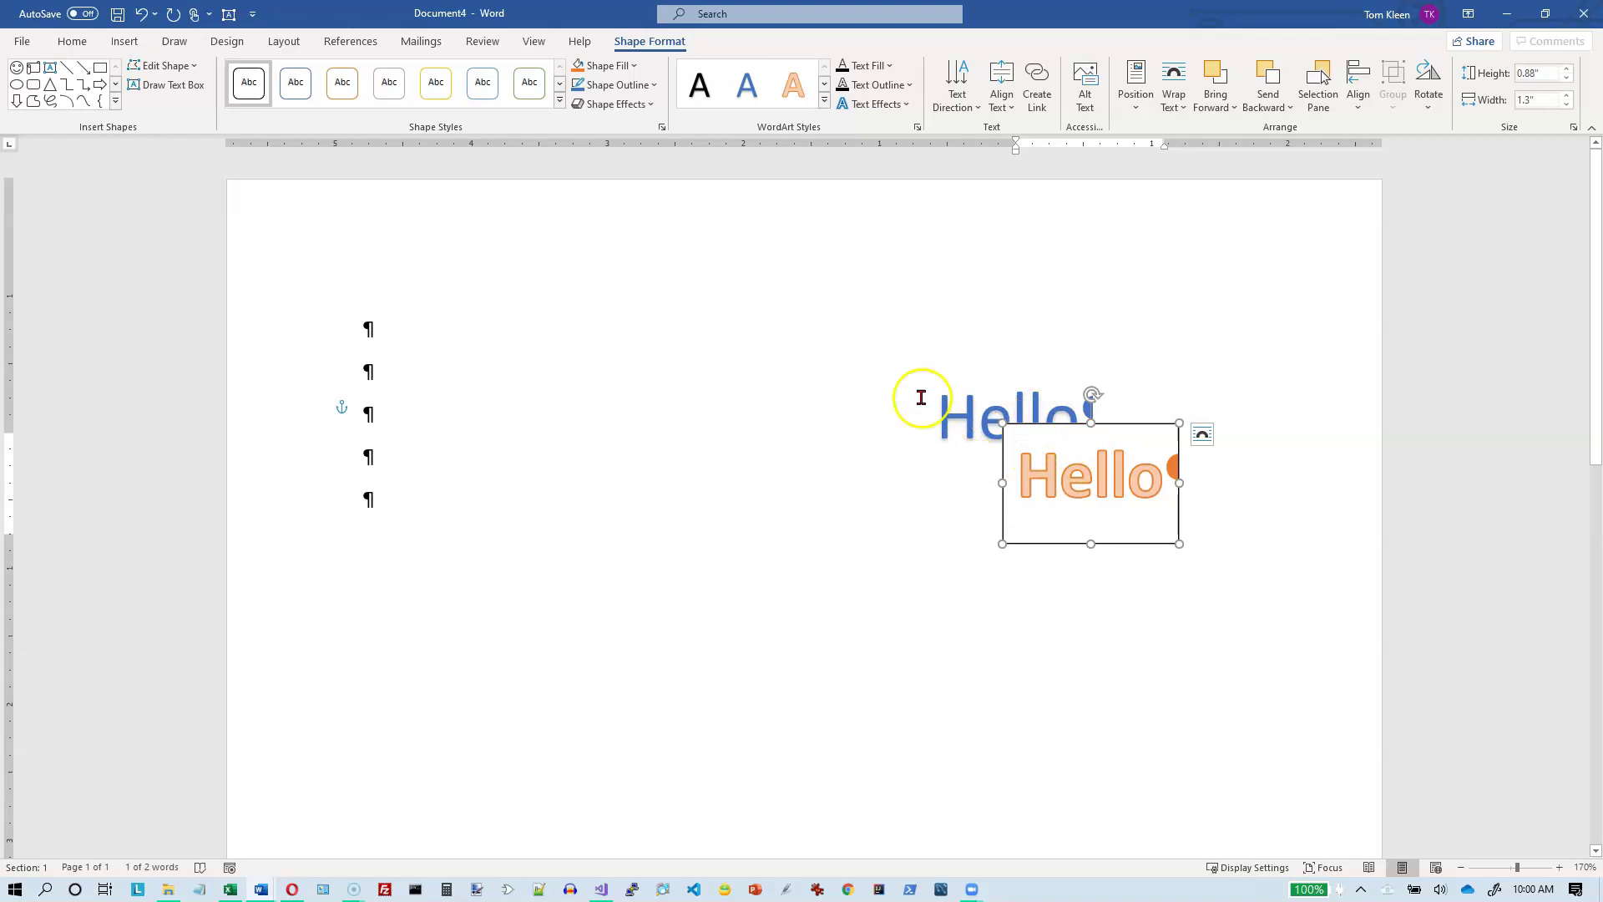
{"action": "left_click", "coordinate": [558, 101]}
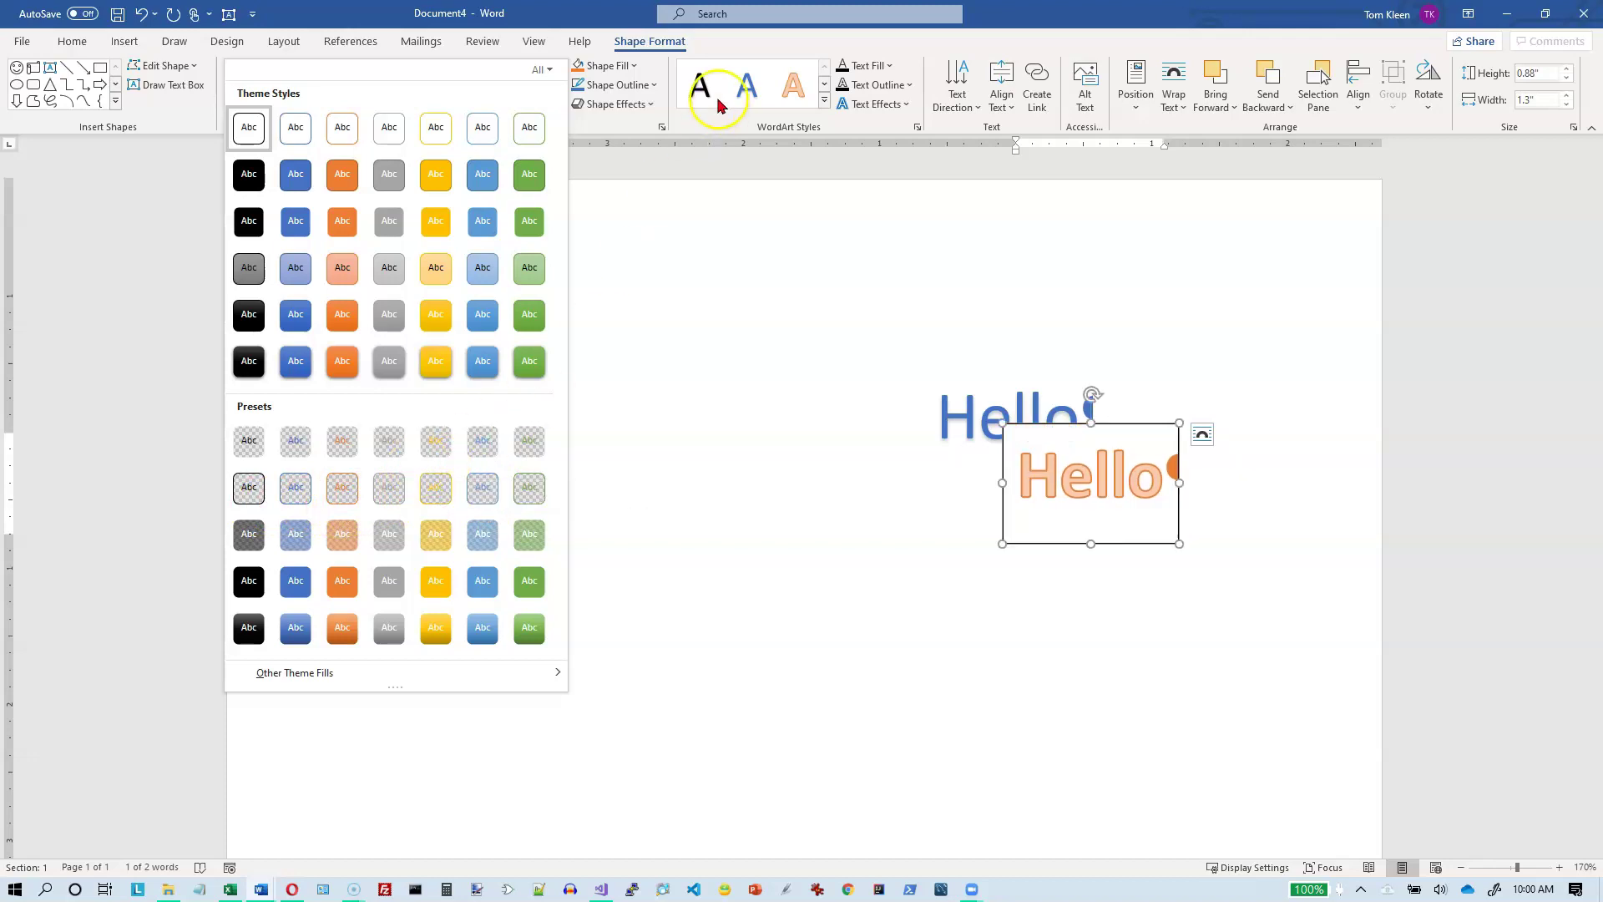
- Shift the orange Hello box toward the page centre, leaving its fill and outline unchanged
{"action": "left_click", "coordinate": [1072, 424]}
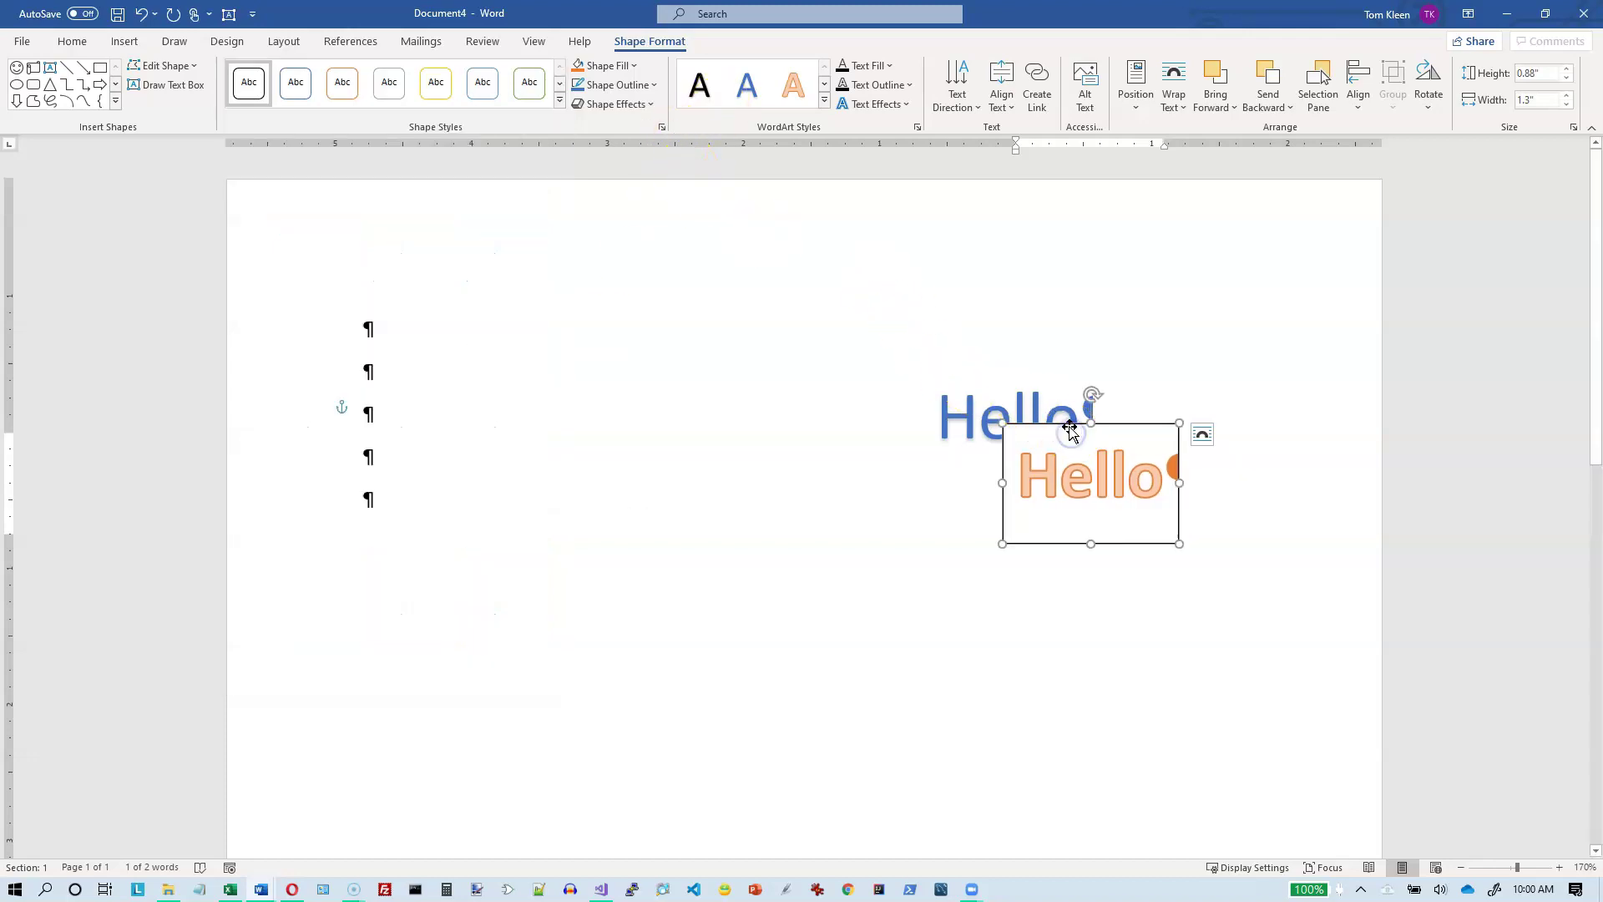
{"action": "left_click_drag", "start_coordinate": [978, 424], "coordinate": [596, 450]}
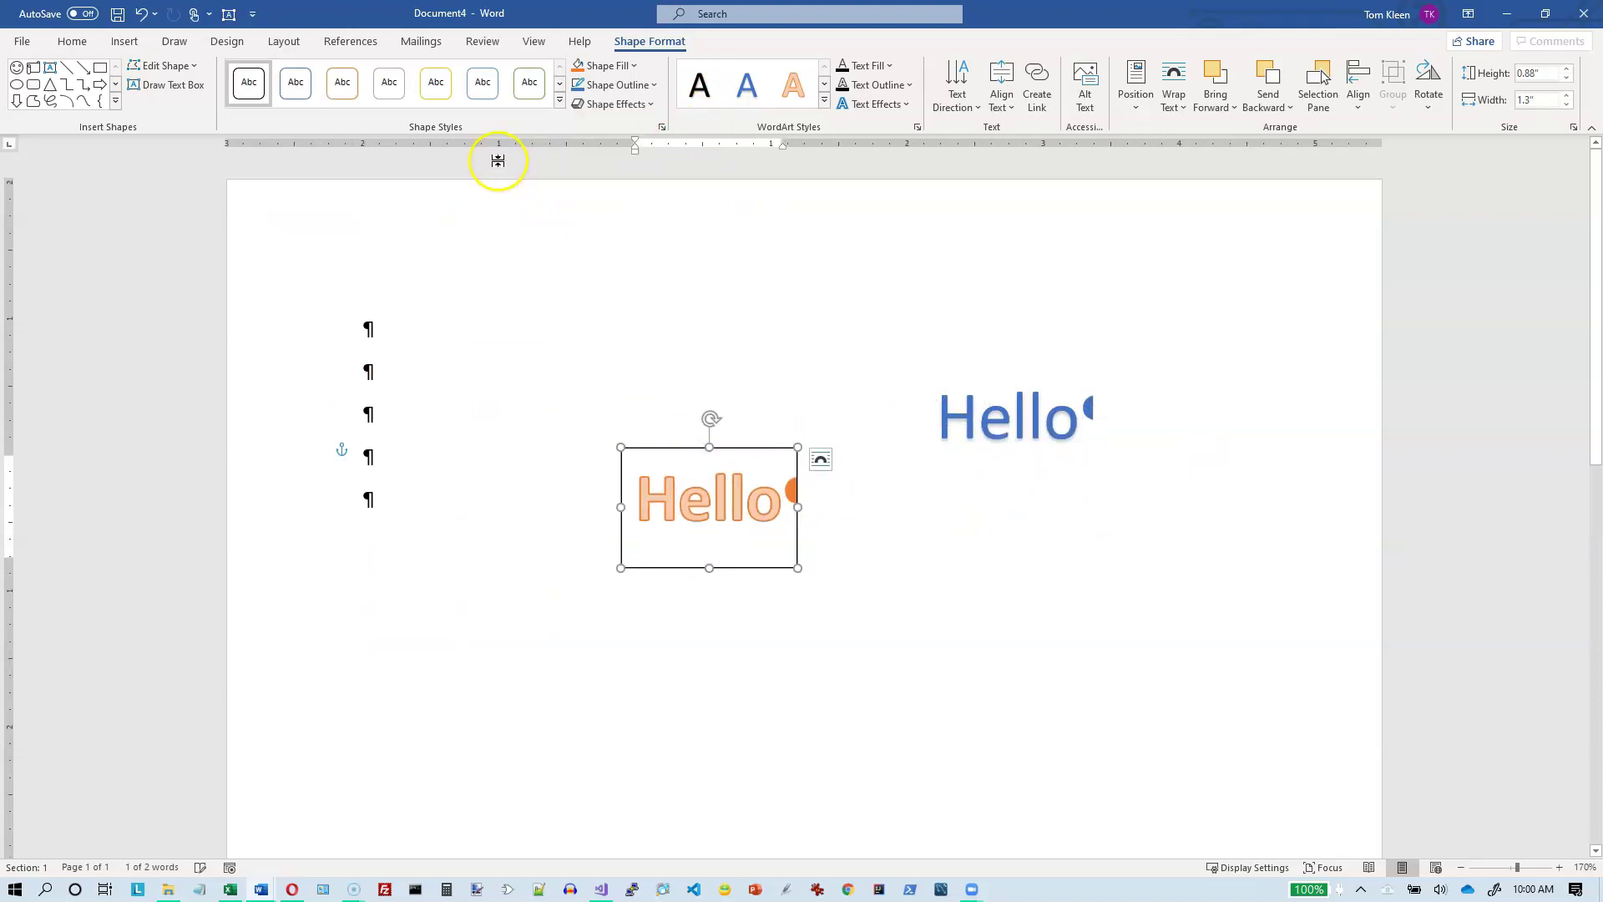
{"action": "left_click", "coordinate": [636, 67]}
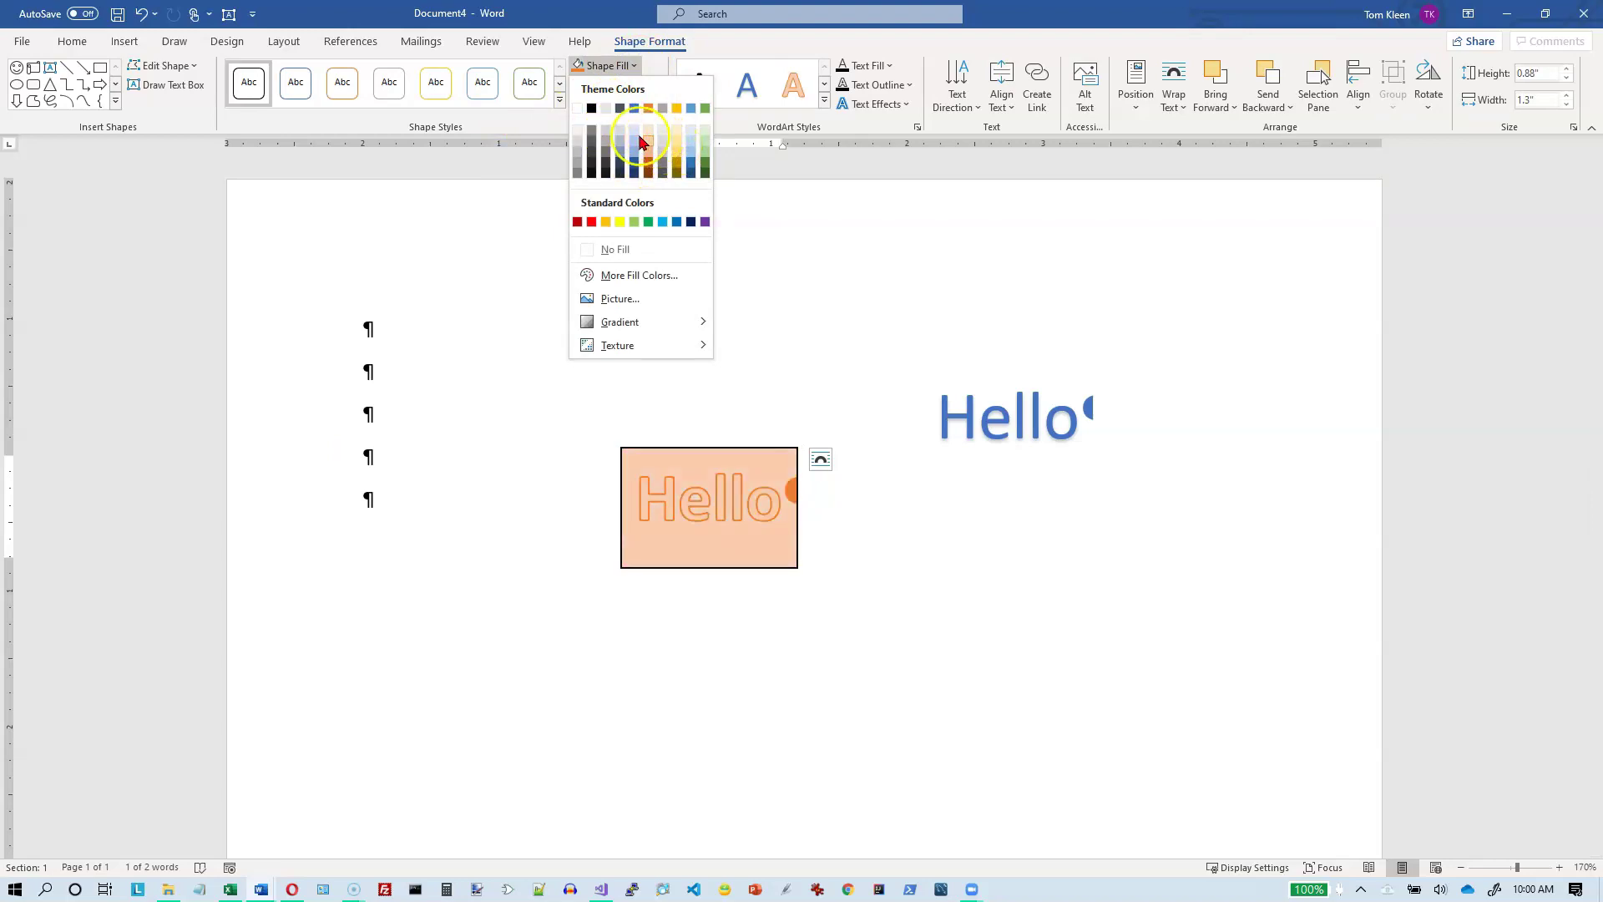
{"action": "left_click", "coordinate": [544, 211]}
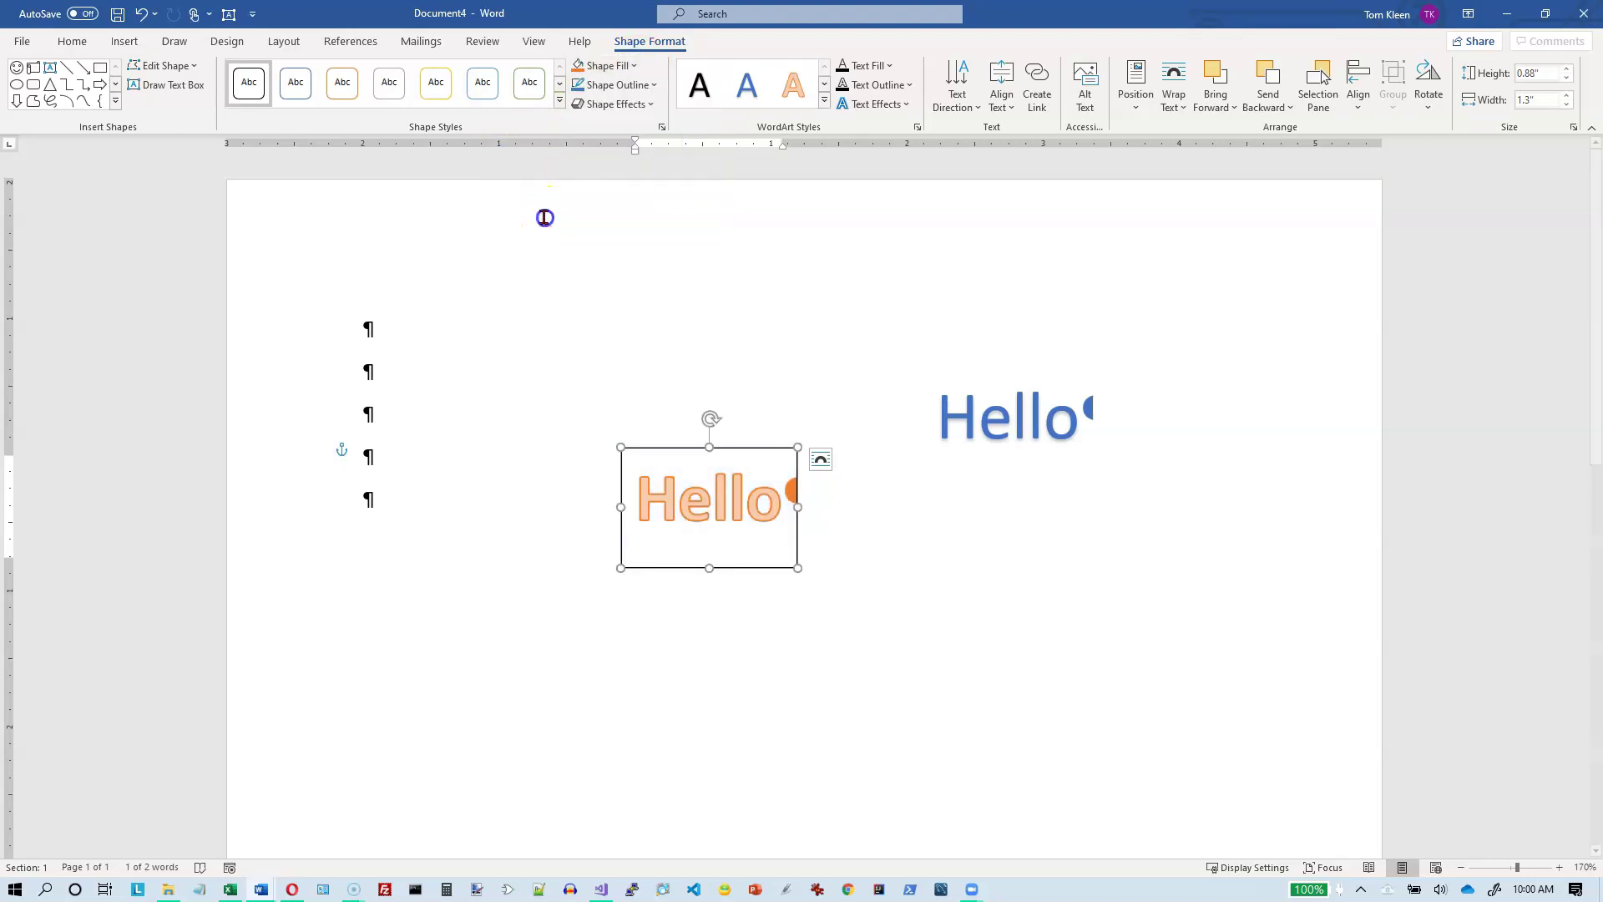
{"action": "left_click", "coordinate": [656, 86]}
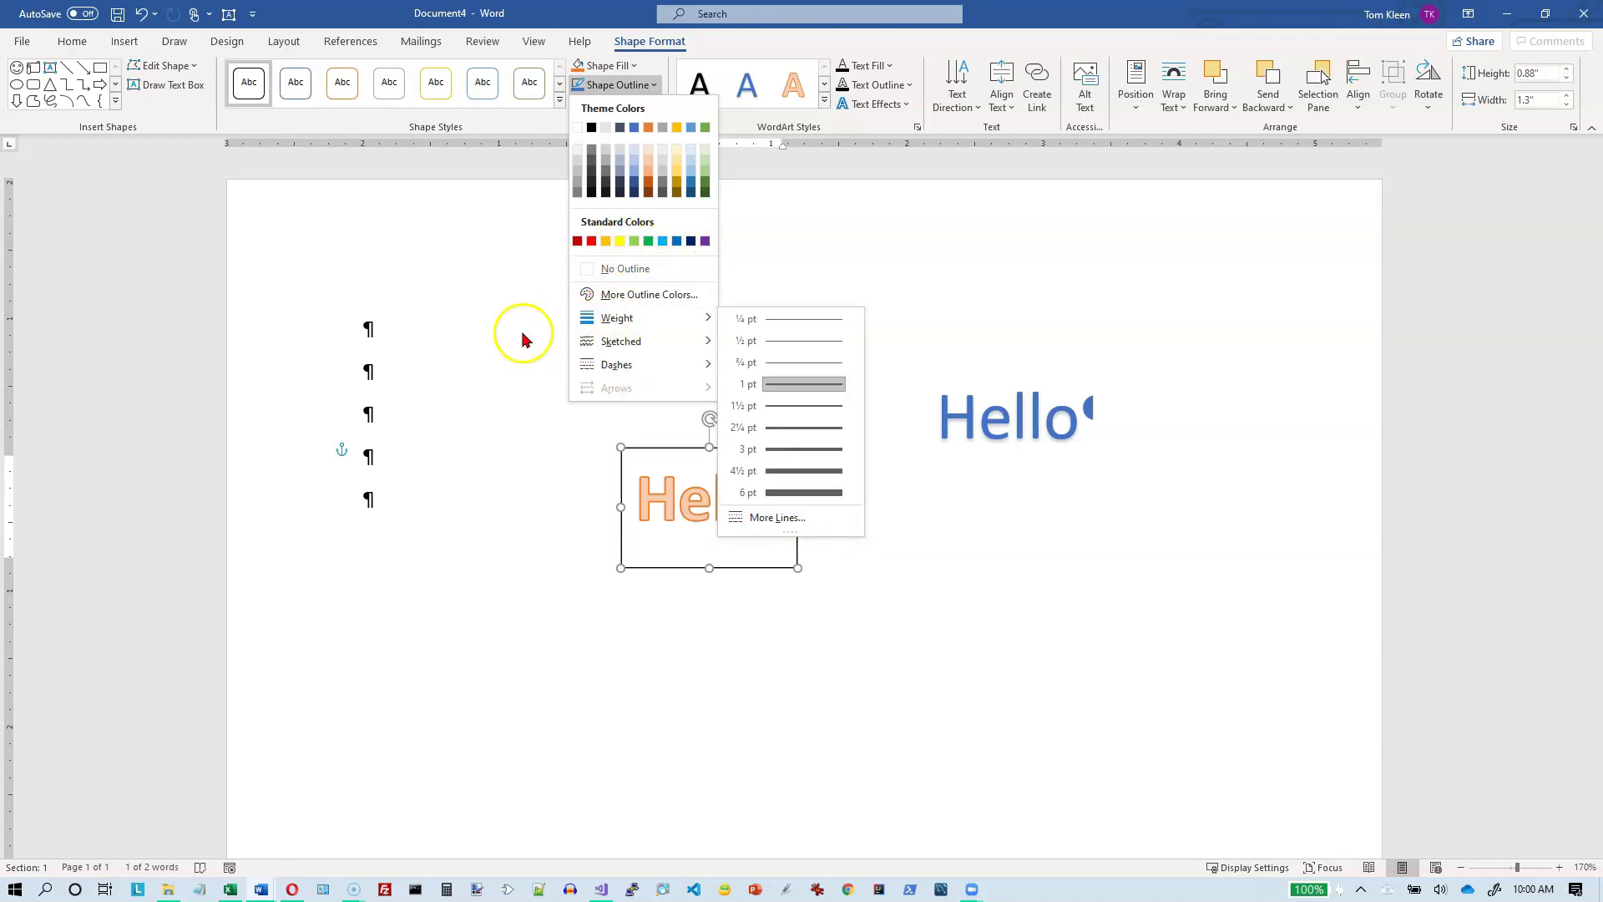
{"action": "left_click", "coordinate": [537, 365]}
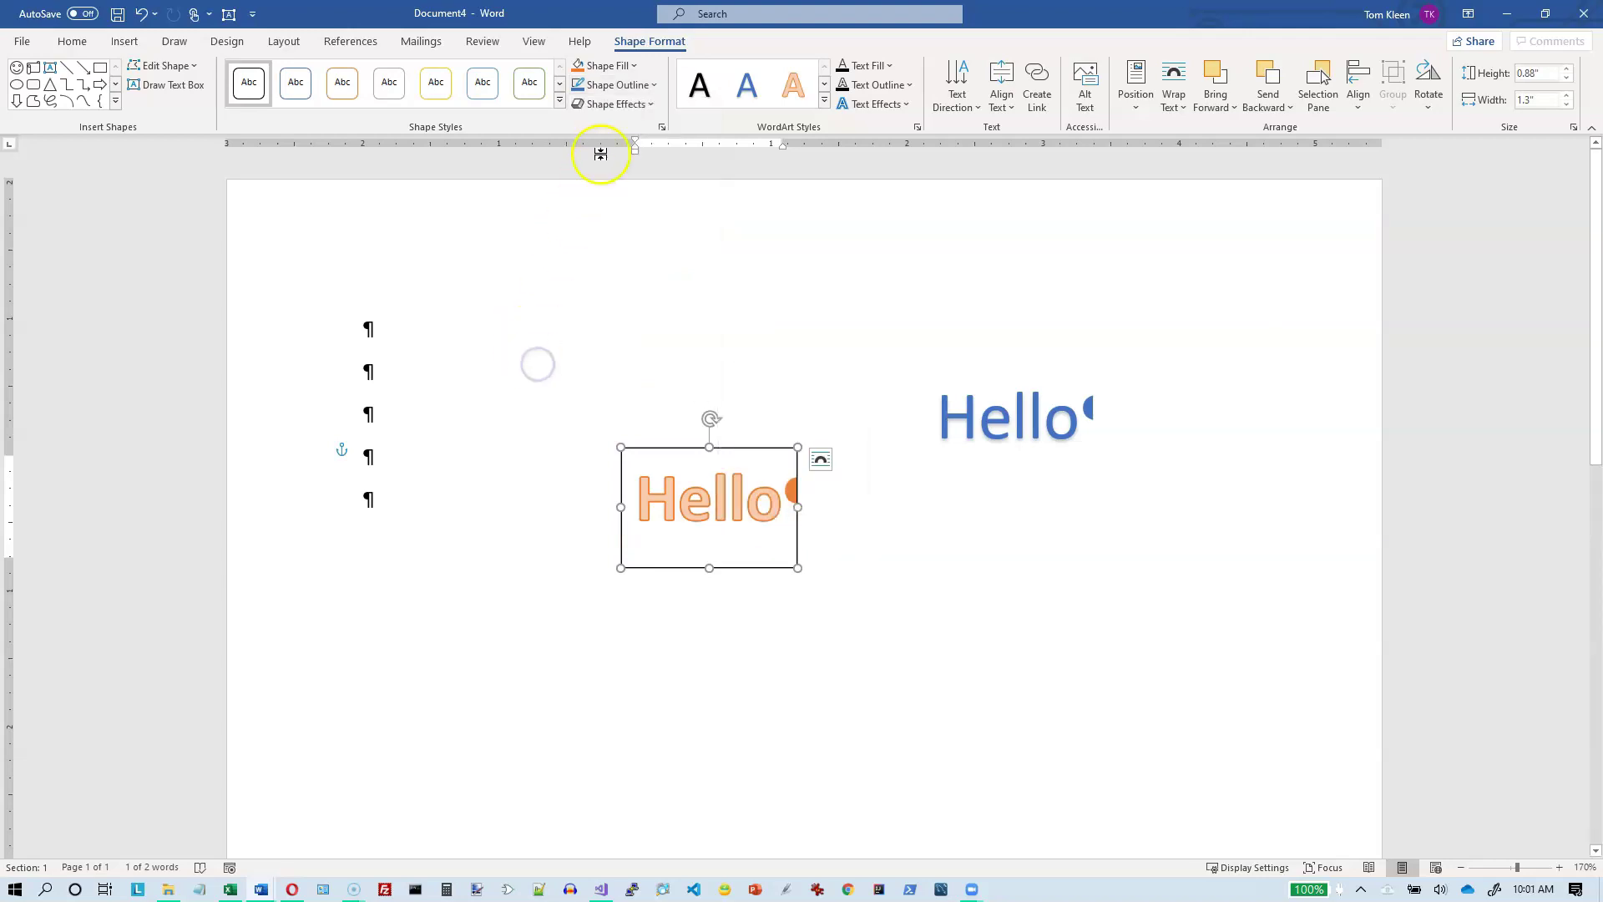
- Move the orange Hello box below the blue Hello without applying a shadow
{"action": "left_click", "coordinate": [653, 104]}
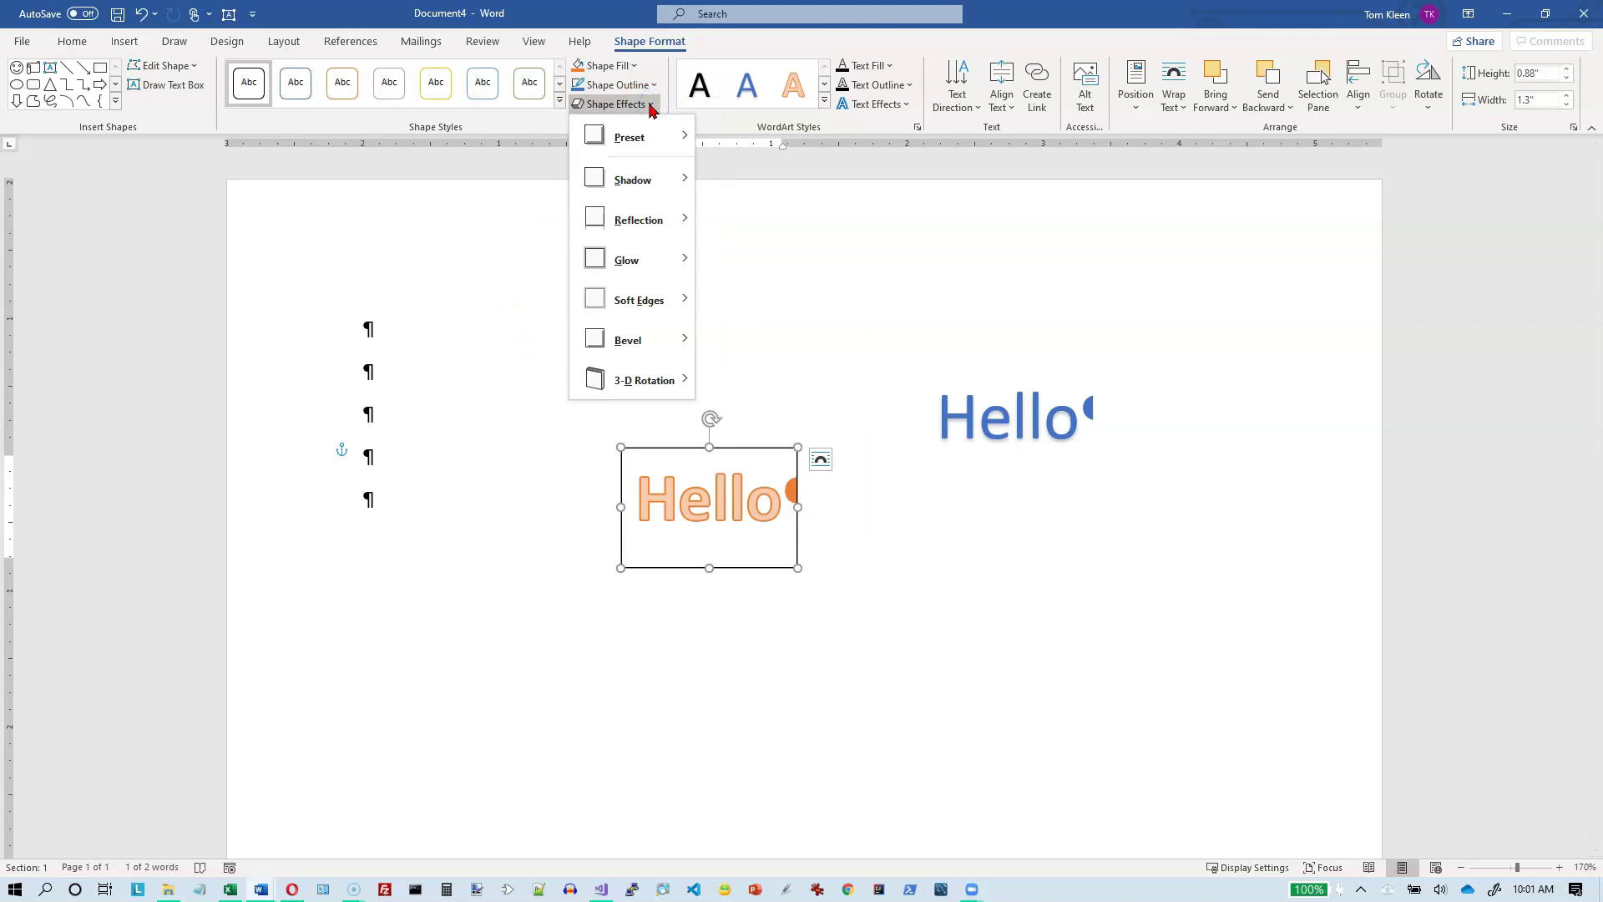
{"action": "left_click", "coordinate": [653, 181]}
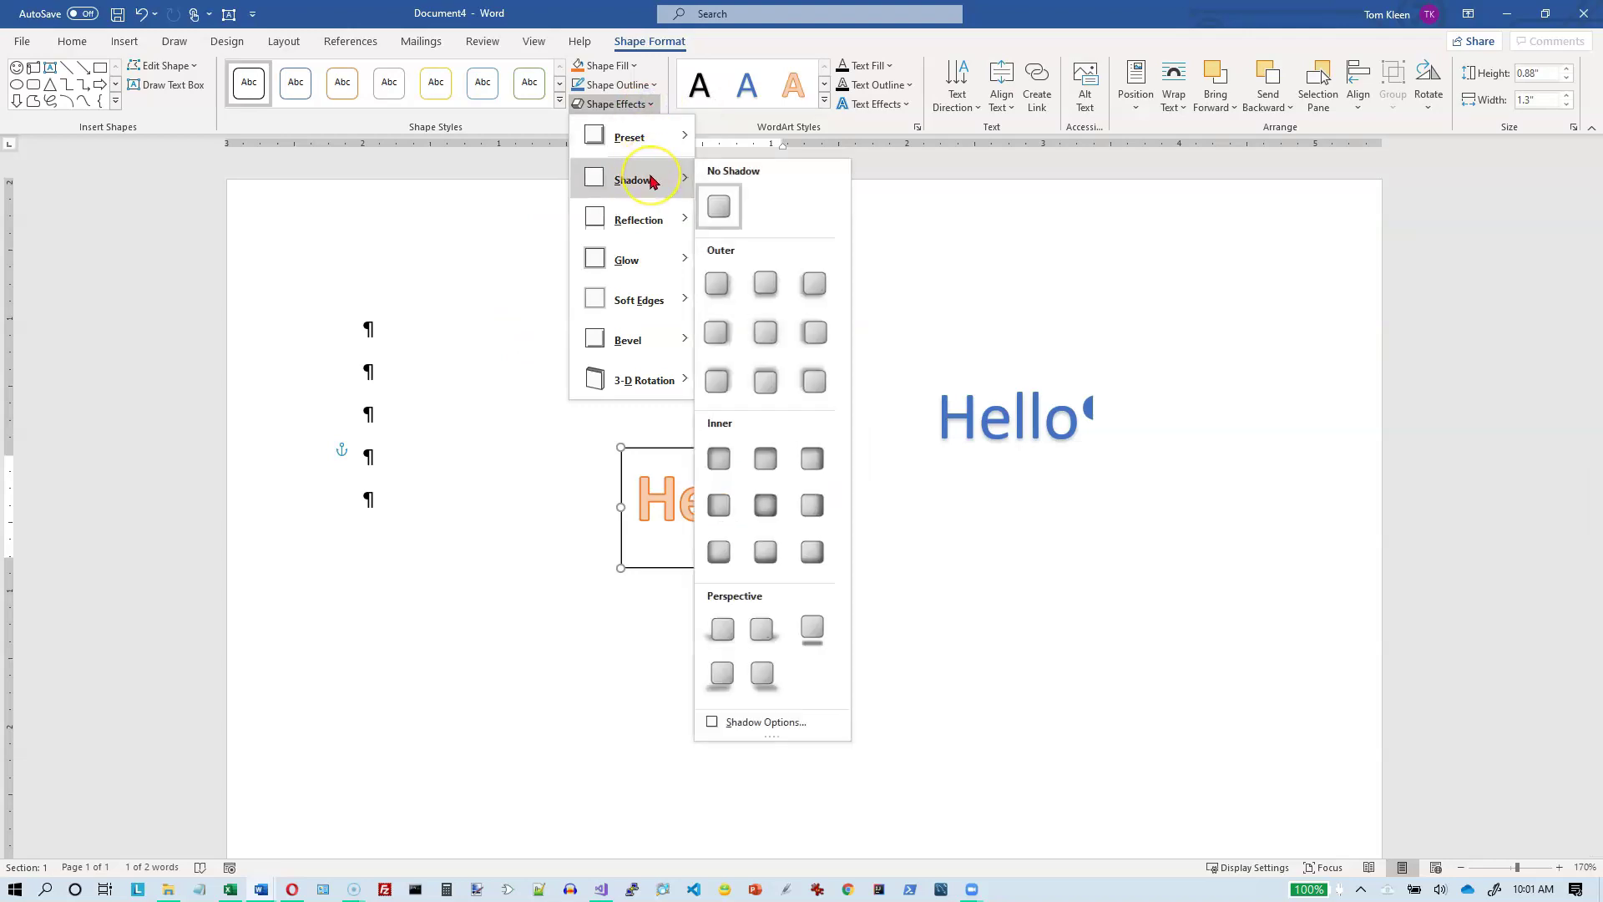
{"action": "left_click", "coordinate": [548, 405]}
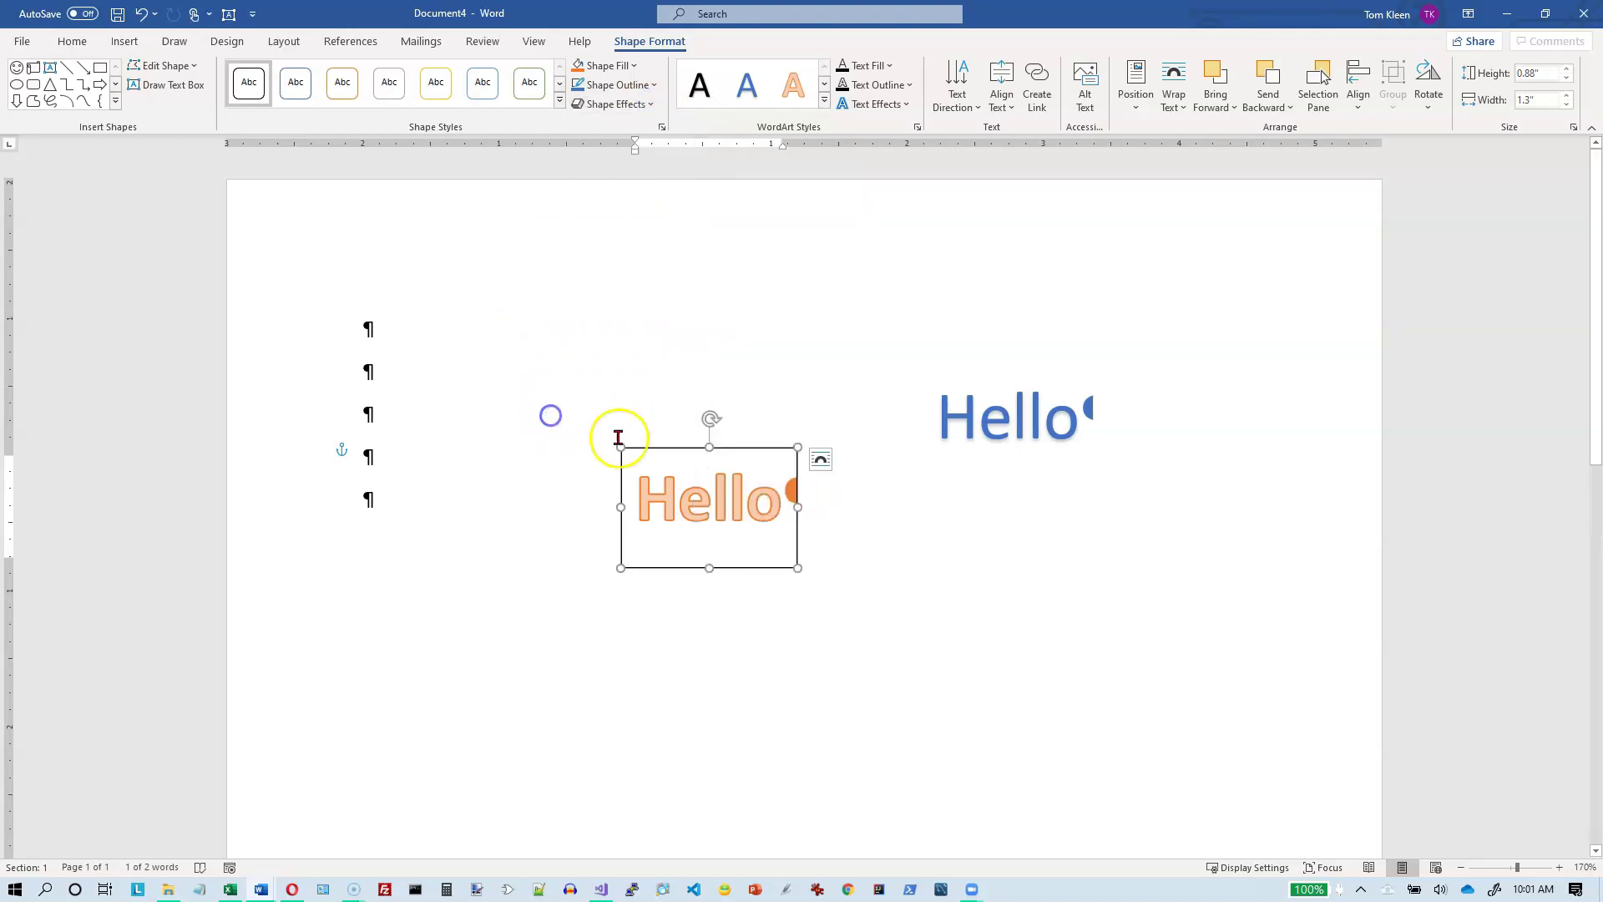
{"action": "left_click_drag", "start_coordinate": [729, 449], "coordinate": [1063, 487]}
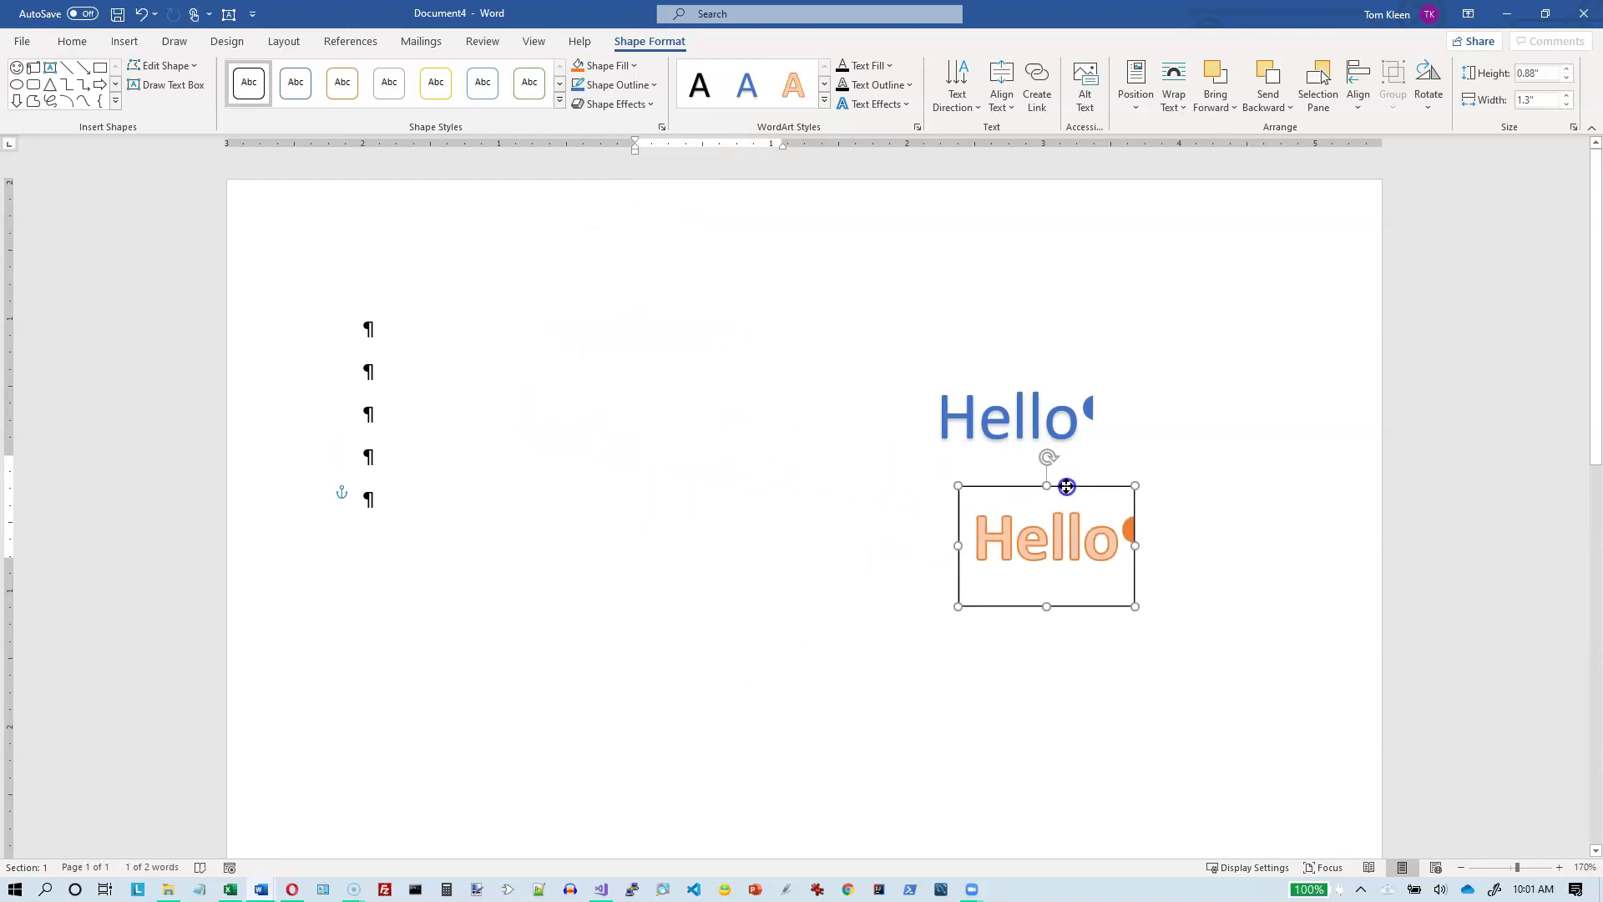
- Preview reflection, glow and soft edge effects on the box without applying any
{"action": "left_click", "coordinate": [644, 106]}
{"action": "mouse_move", "coordinate": [655, 179]}
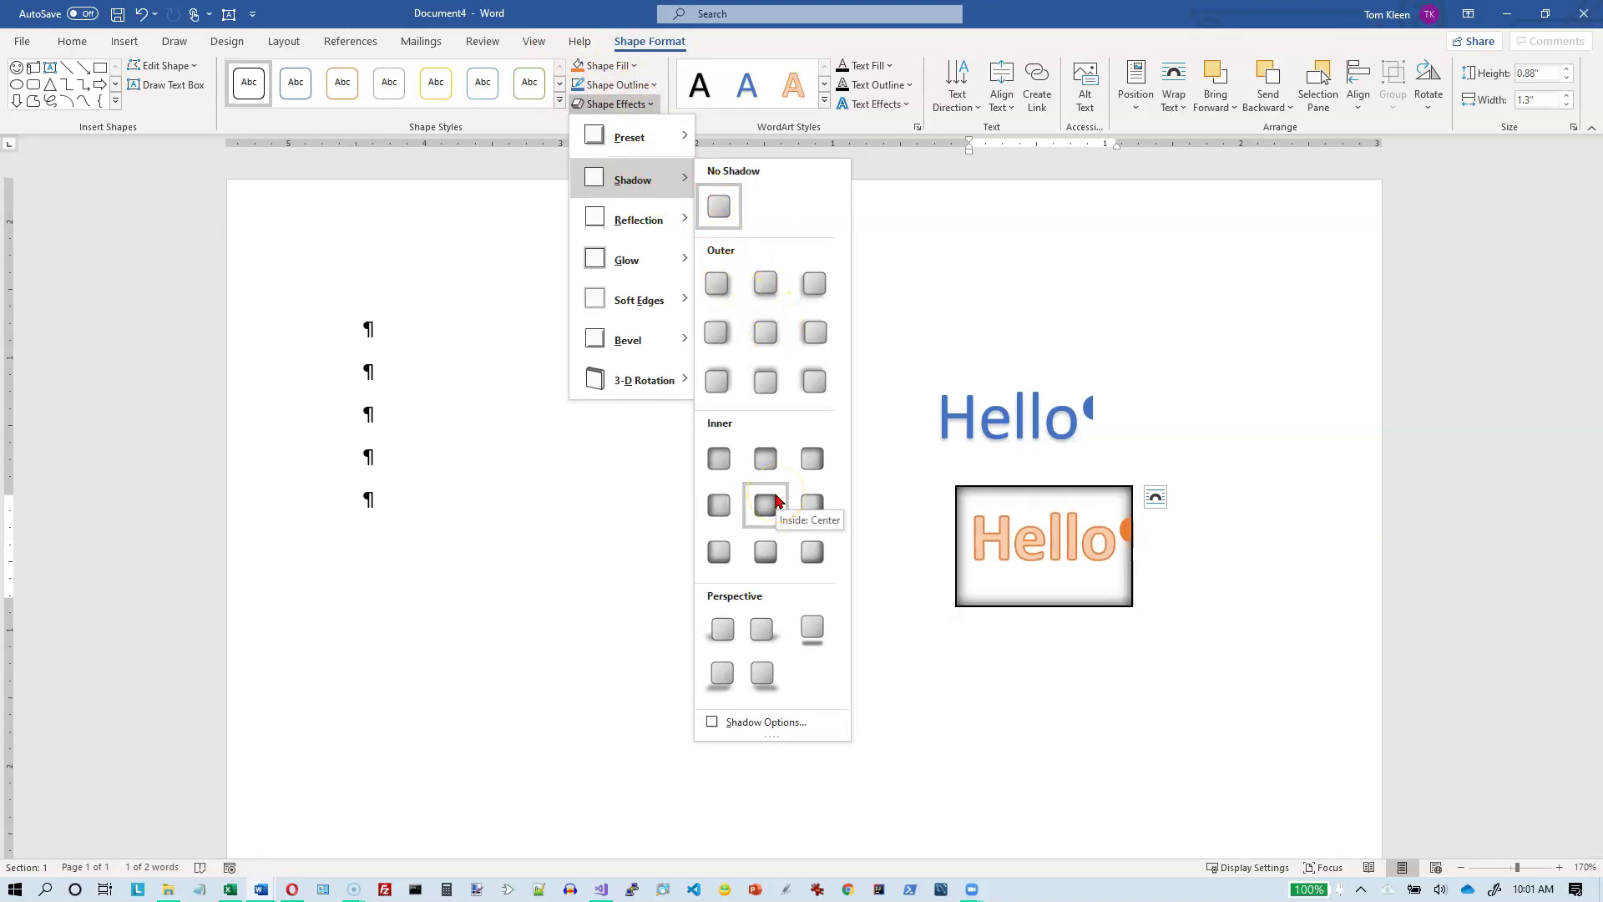
{"action": "left_click", "coordinate": [647, 225]}
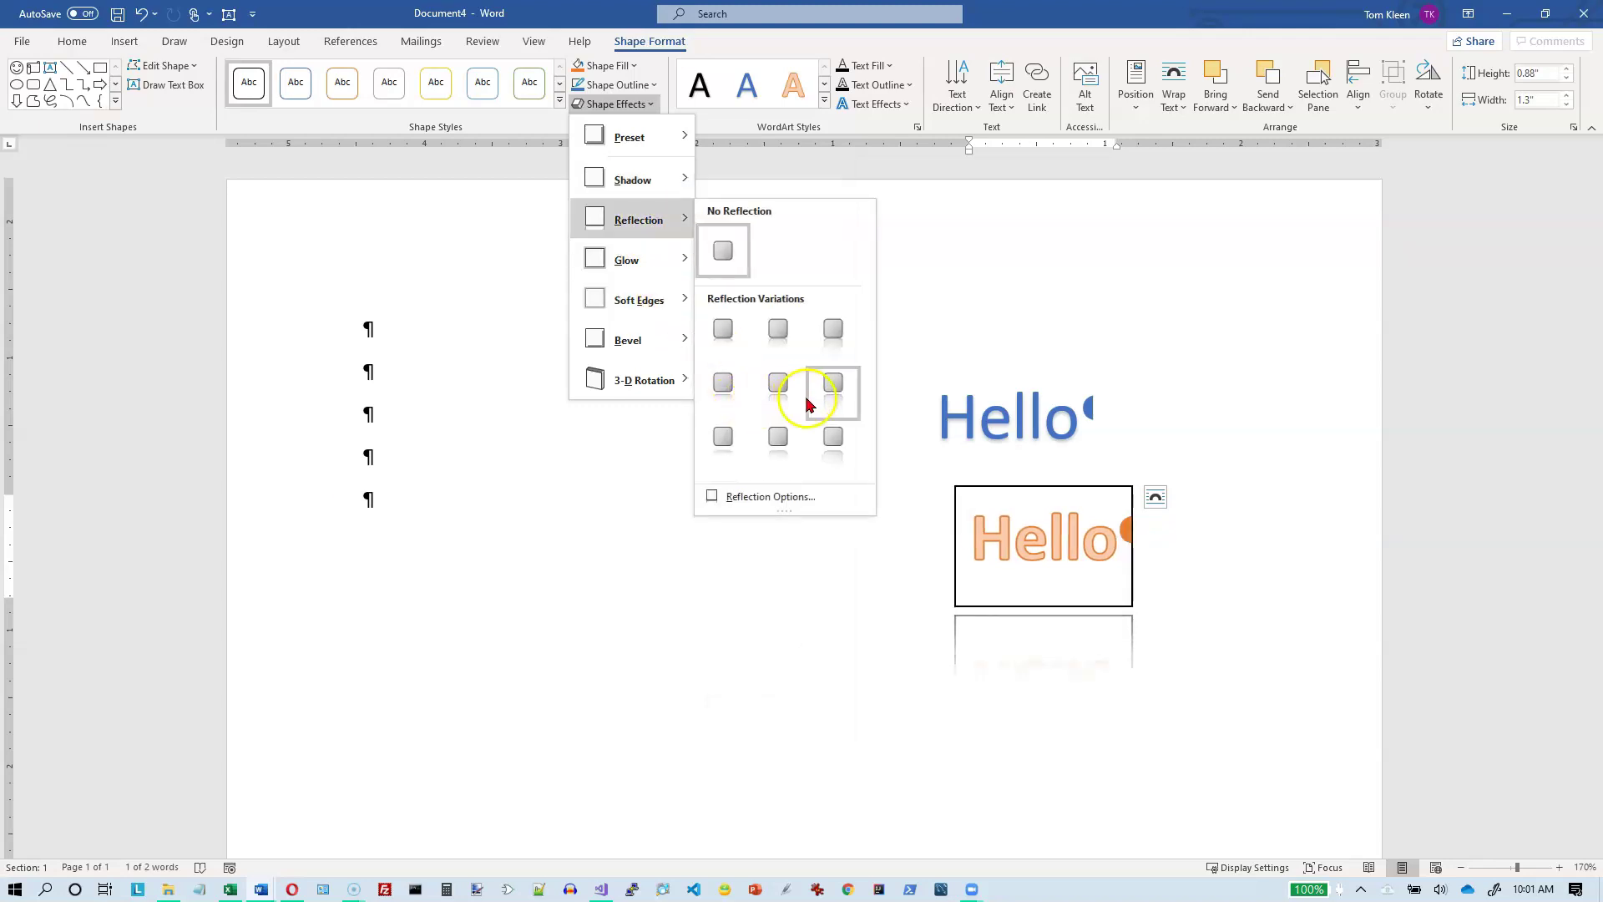
{"action": "left_click", "coordinate": [643, 260]}
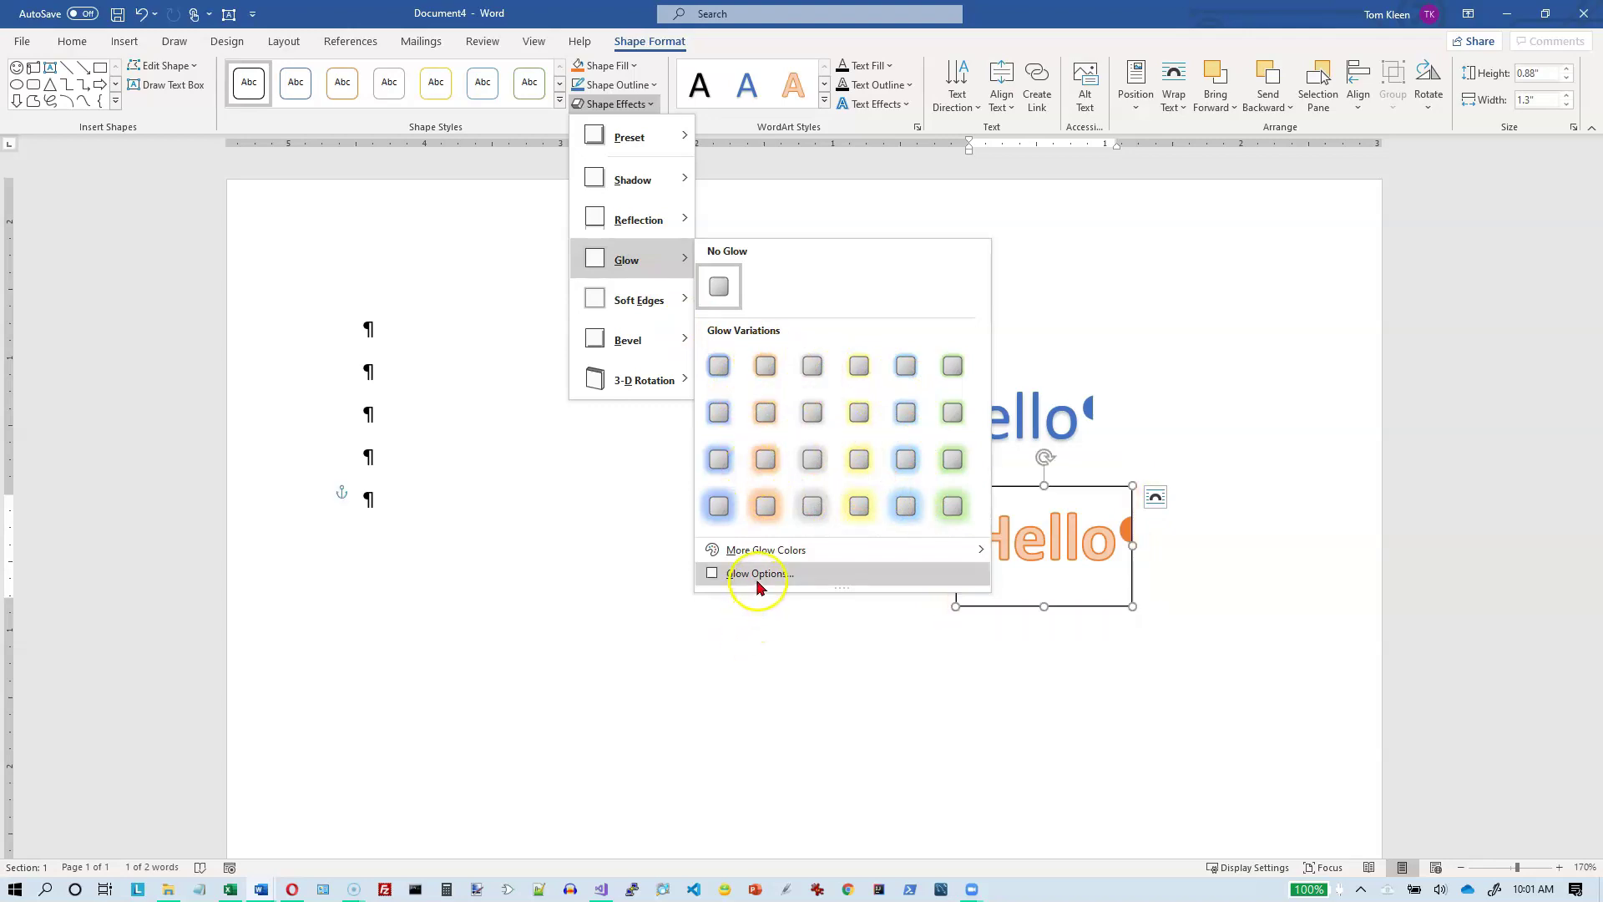
{"action": "mouse_move", "coordinate": [630, 310]}
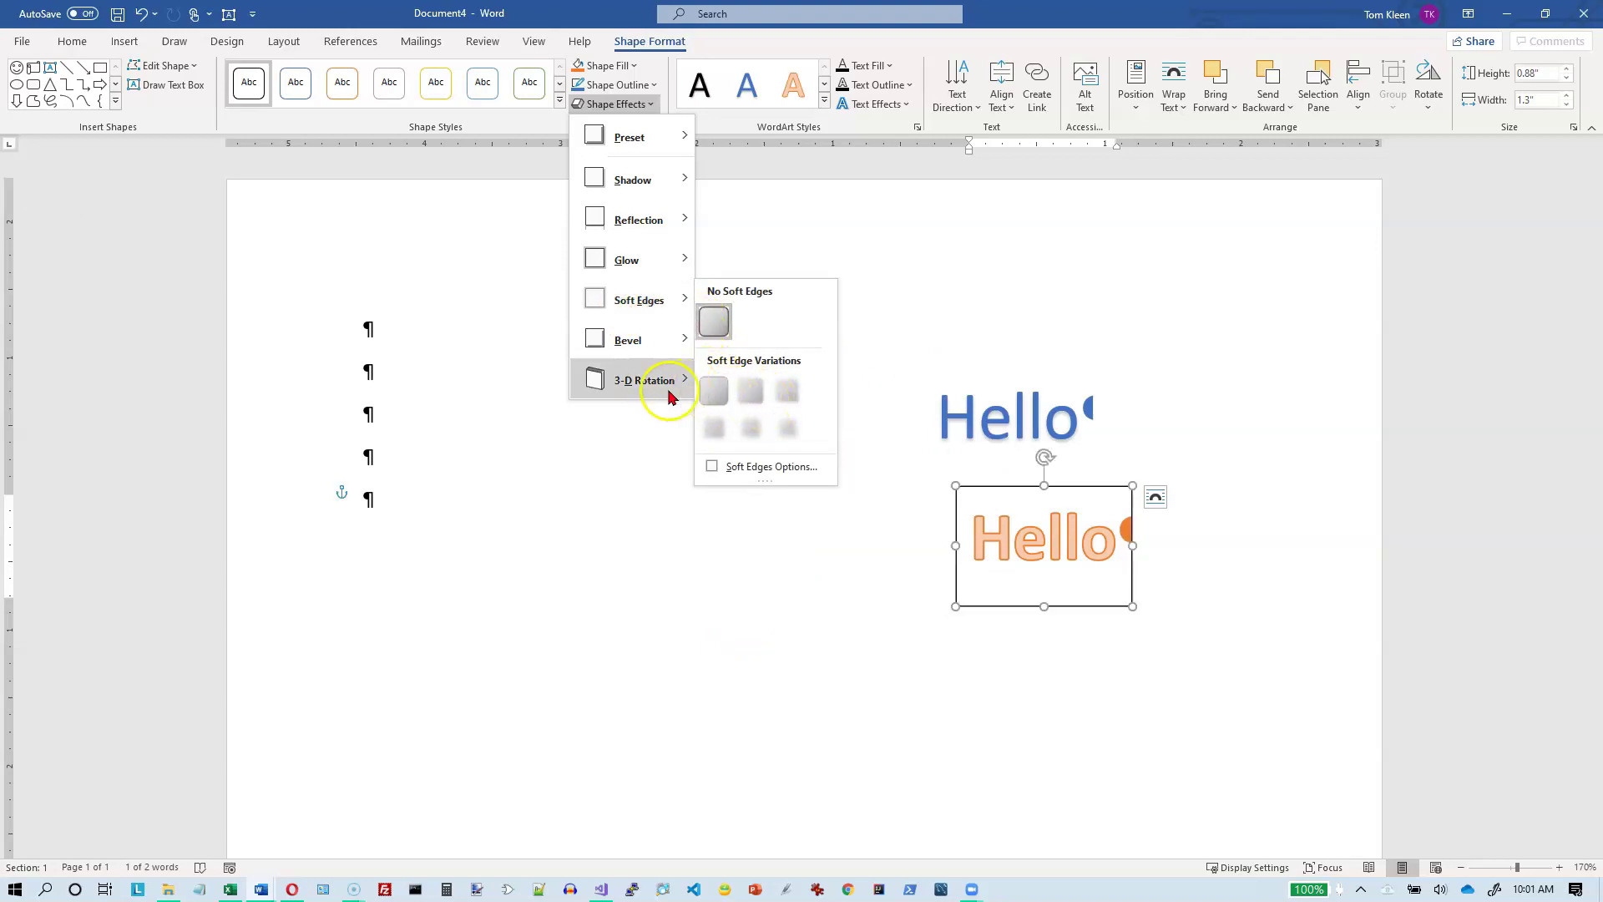
{"action": "left_click", "coordinate": [662, 436]}
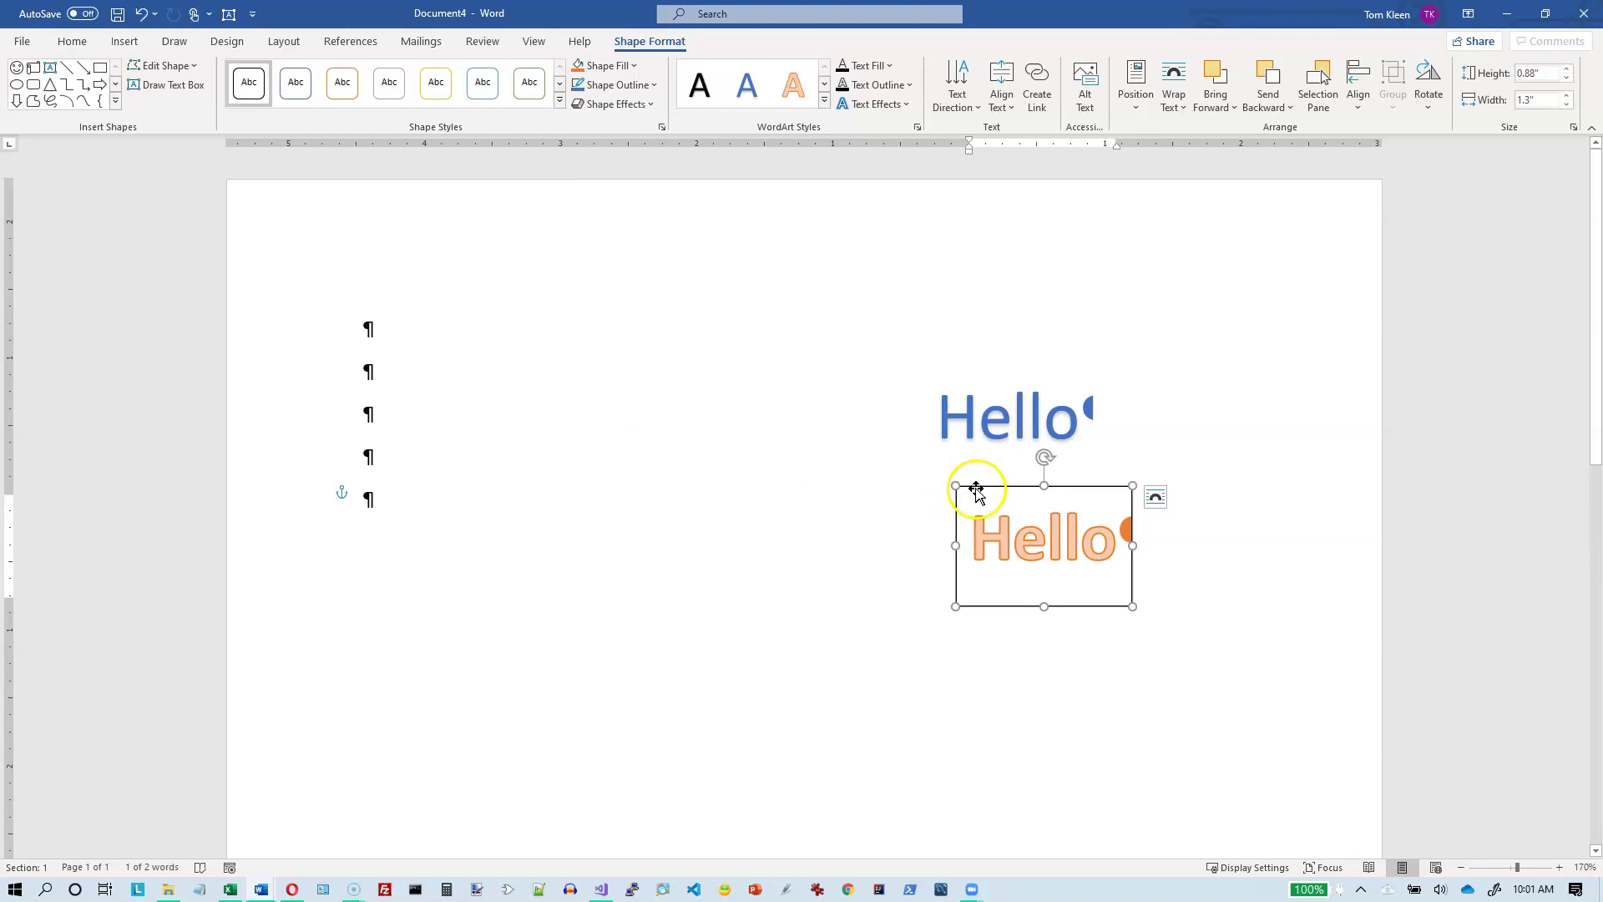
- Apply the solid blue shape style to the Hello box, with no soft edges, bevel or 3-D rotation
{"action": "left_click", "coordinate": [560, 102]}
{"action": "left_click", "coordinate": [305, 177]}
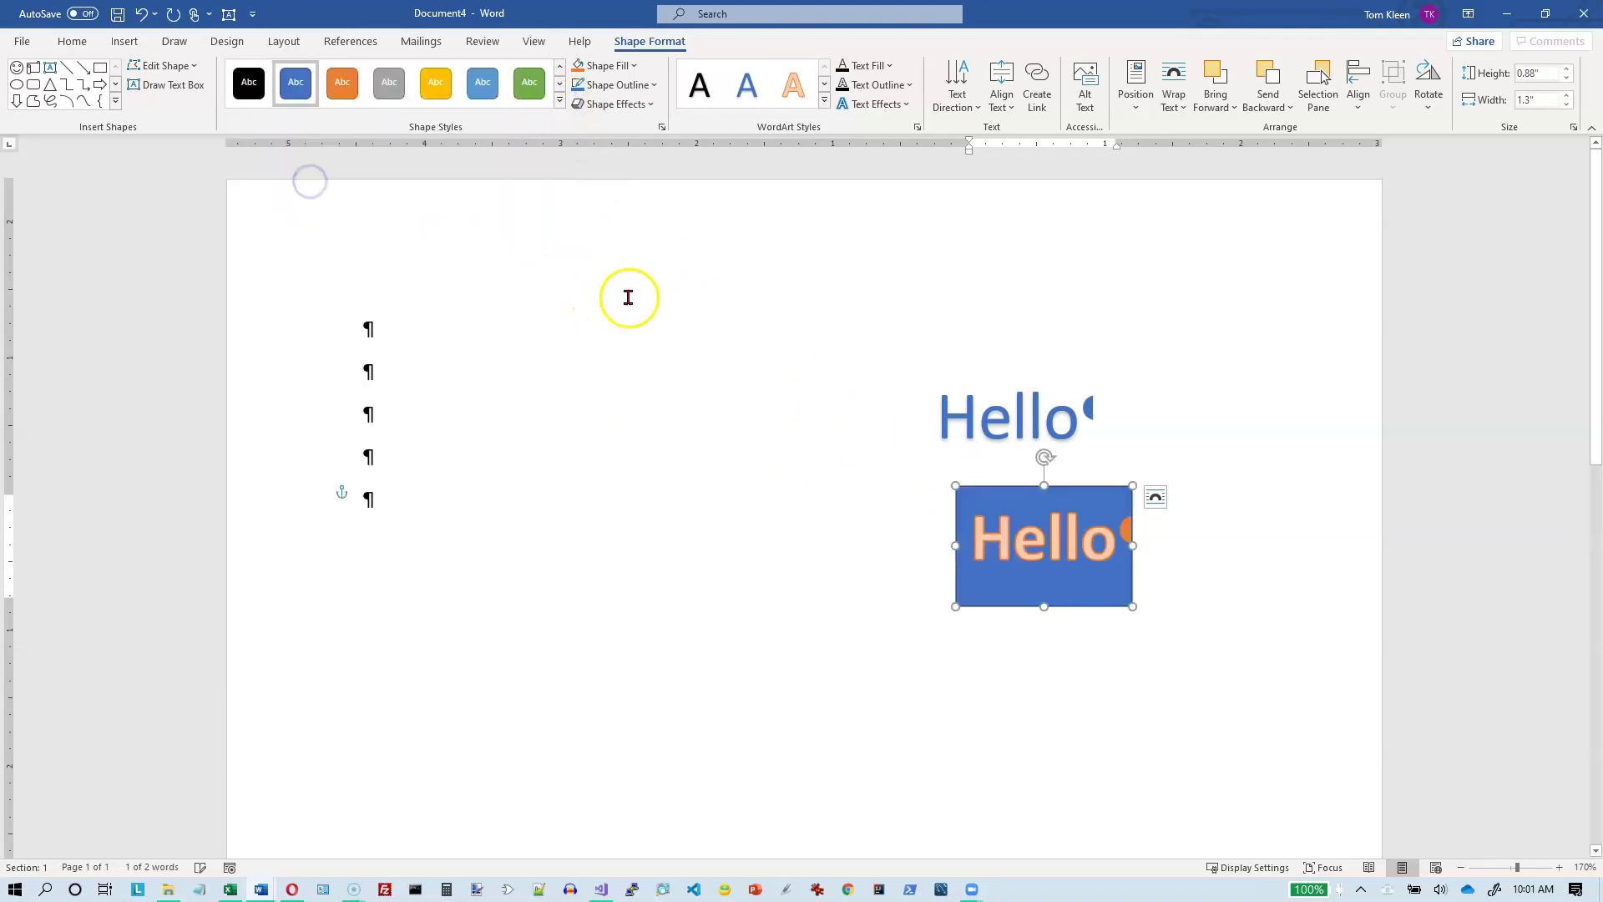
{"action": "left_click", "coordinate": [654, 105]}
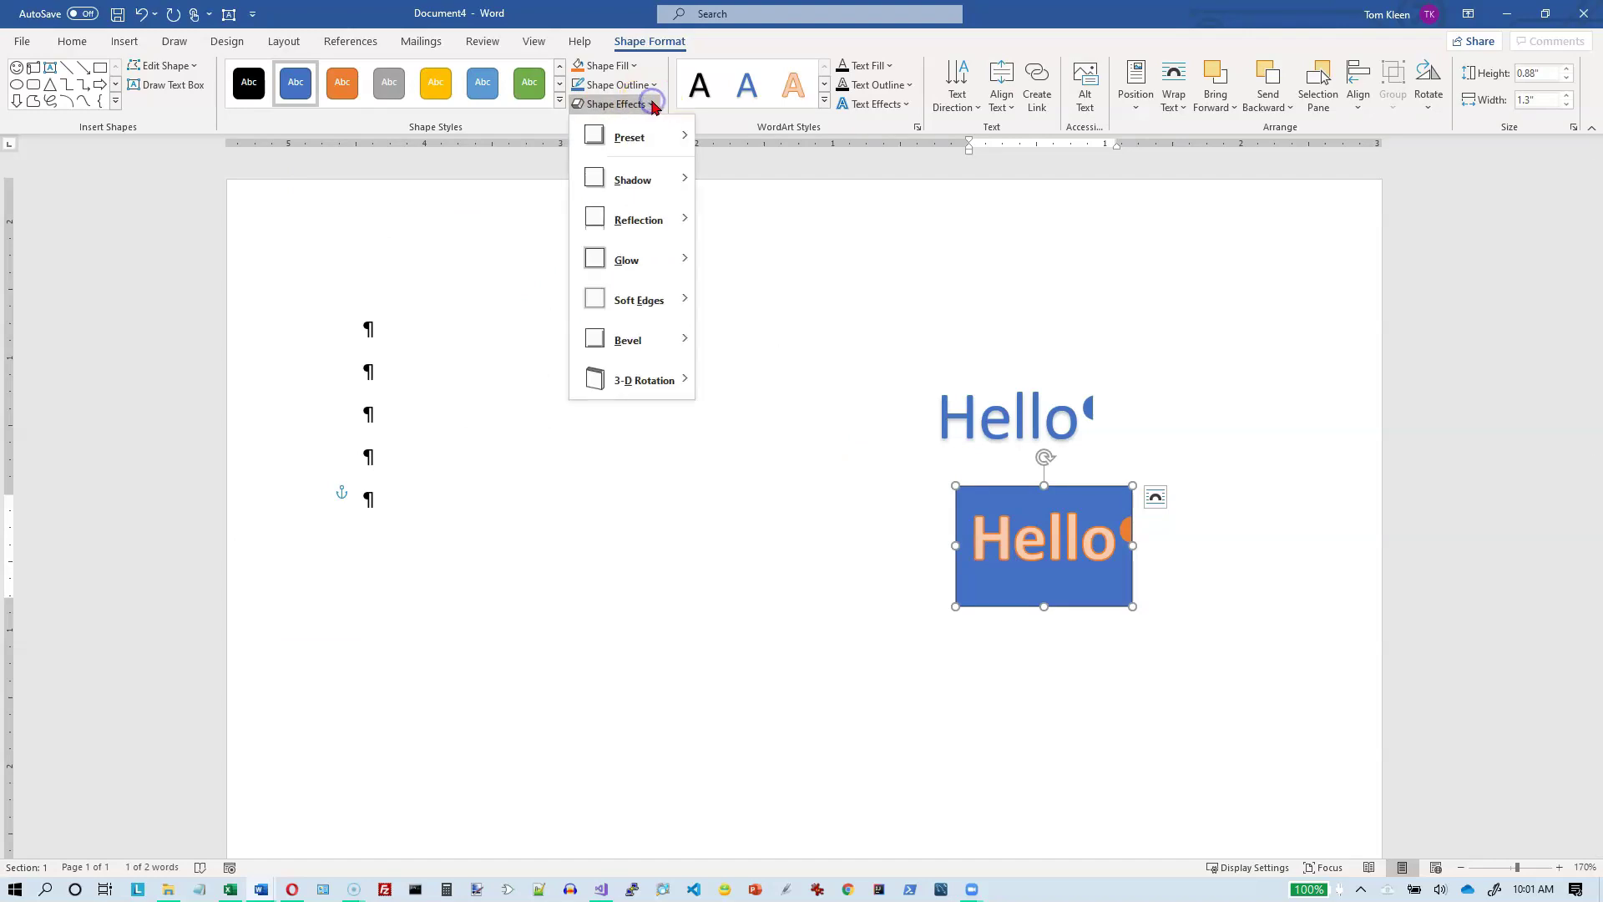
{"action": "mouse_move", "coordinate": [638, 300]}
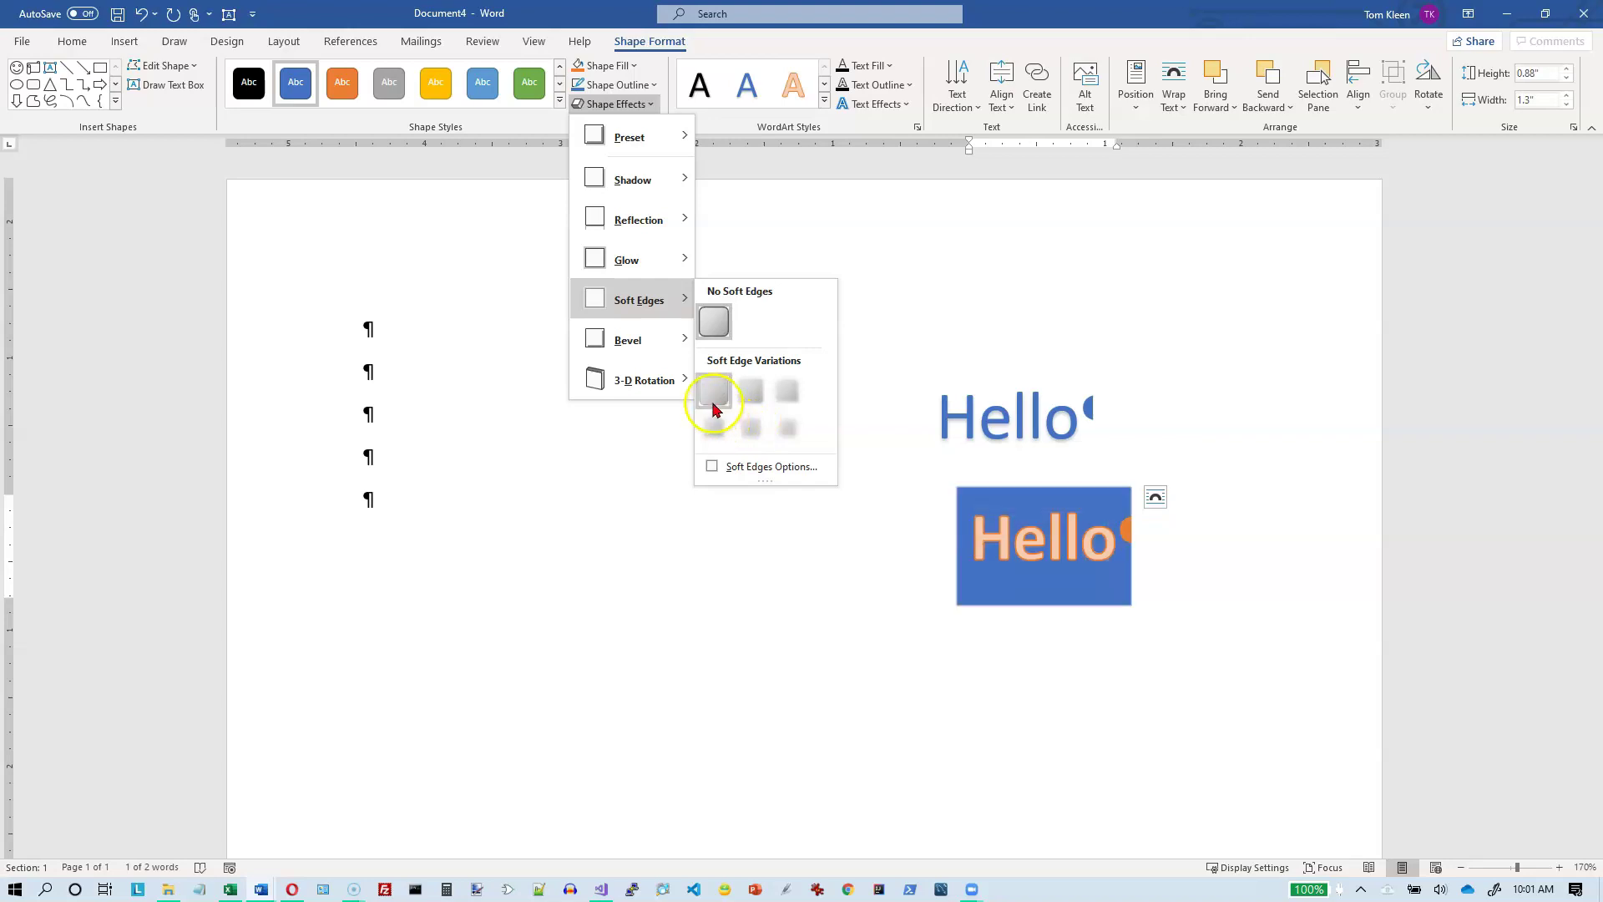
{"action": "mouse_move", "coordinate": [661, 335]}
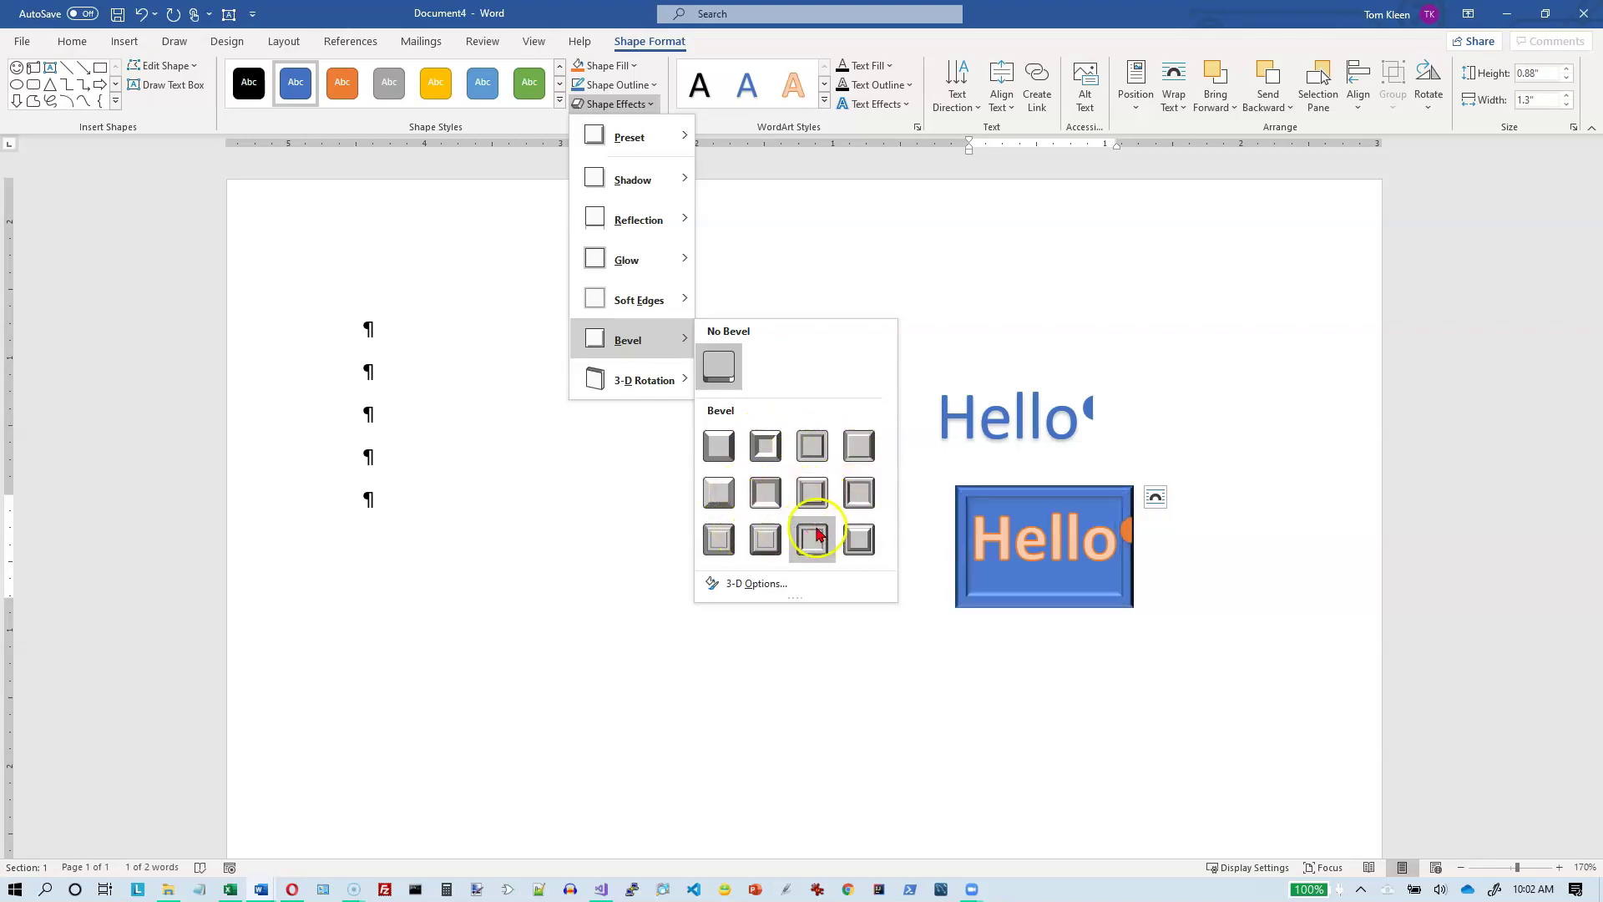
{"action": "left_click", "coordinate": [672, 386]}
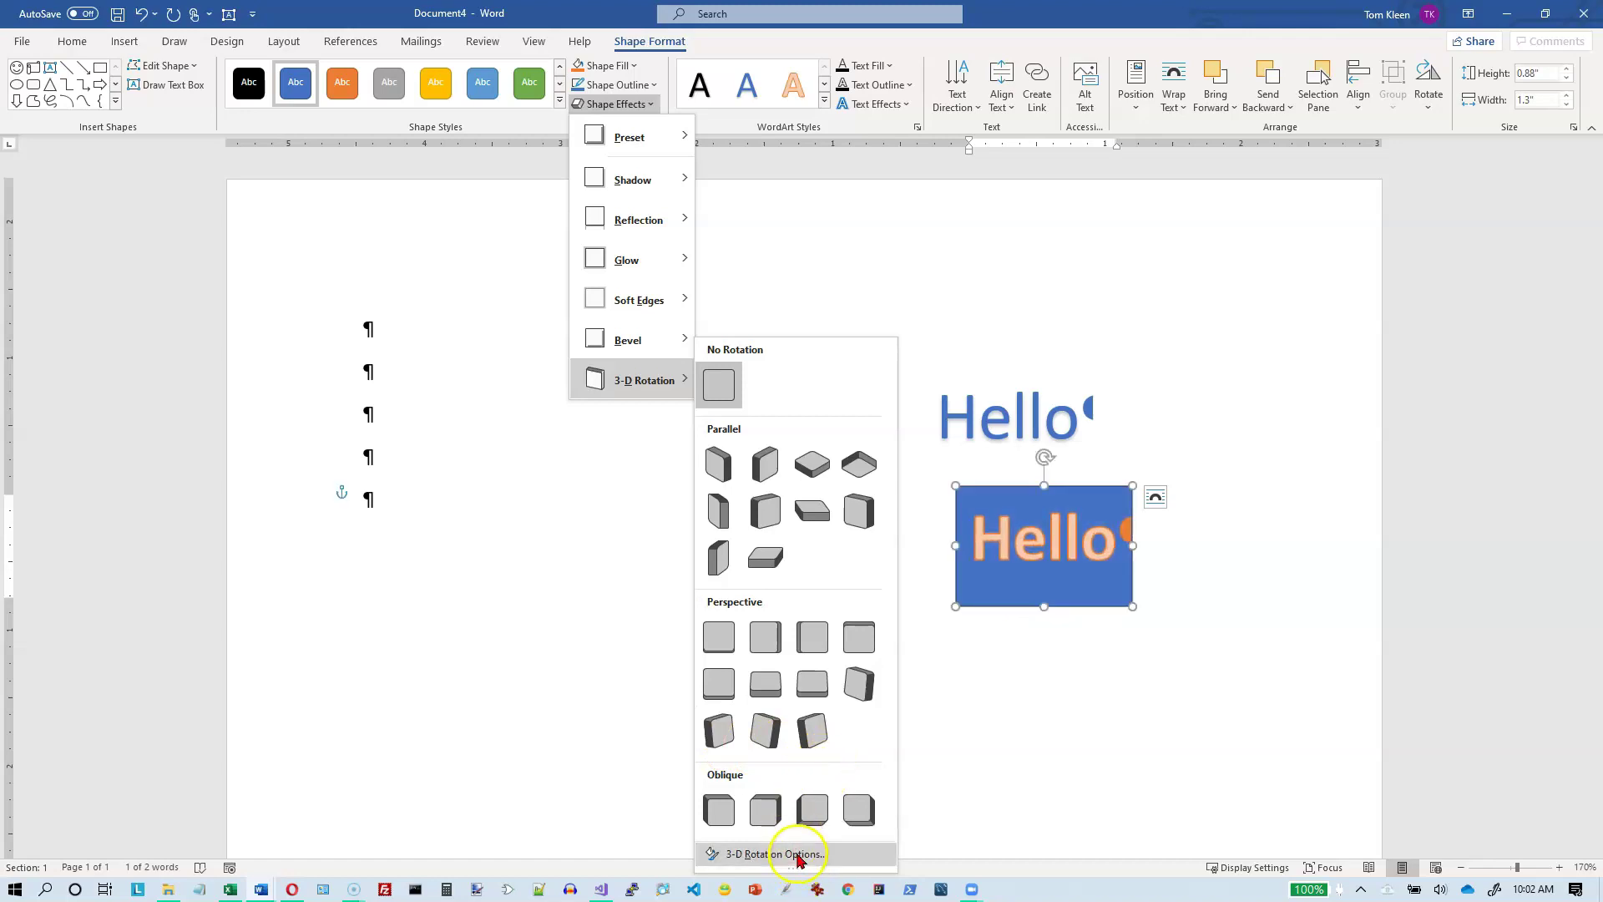
{"action": "left_click", "coordinate": [836, 228]}
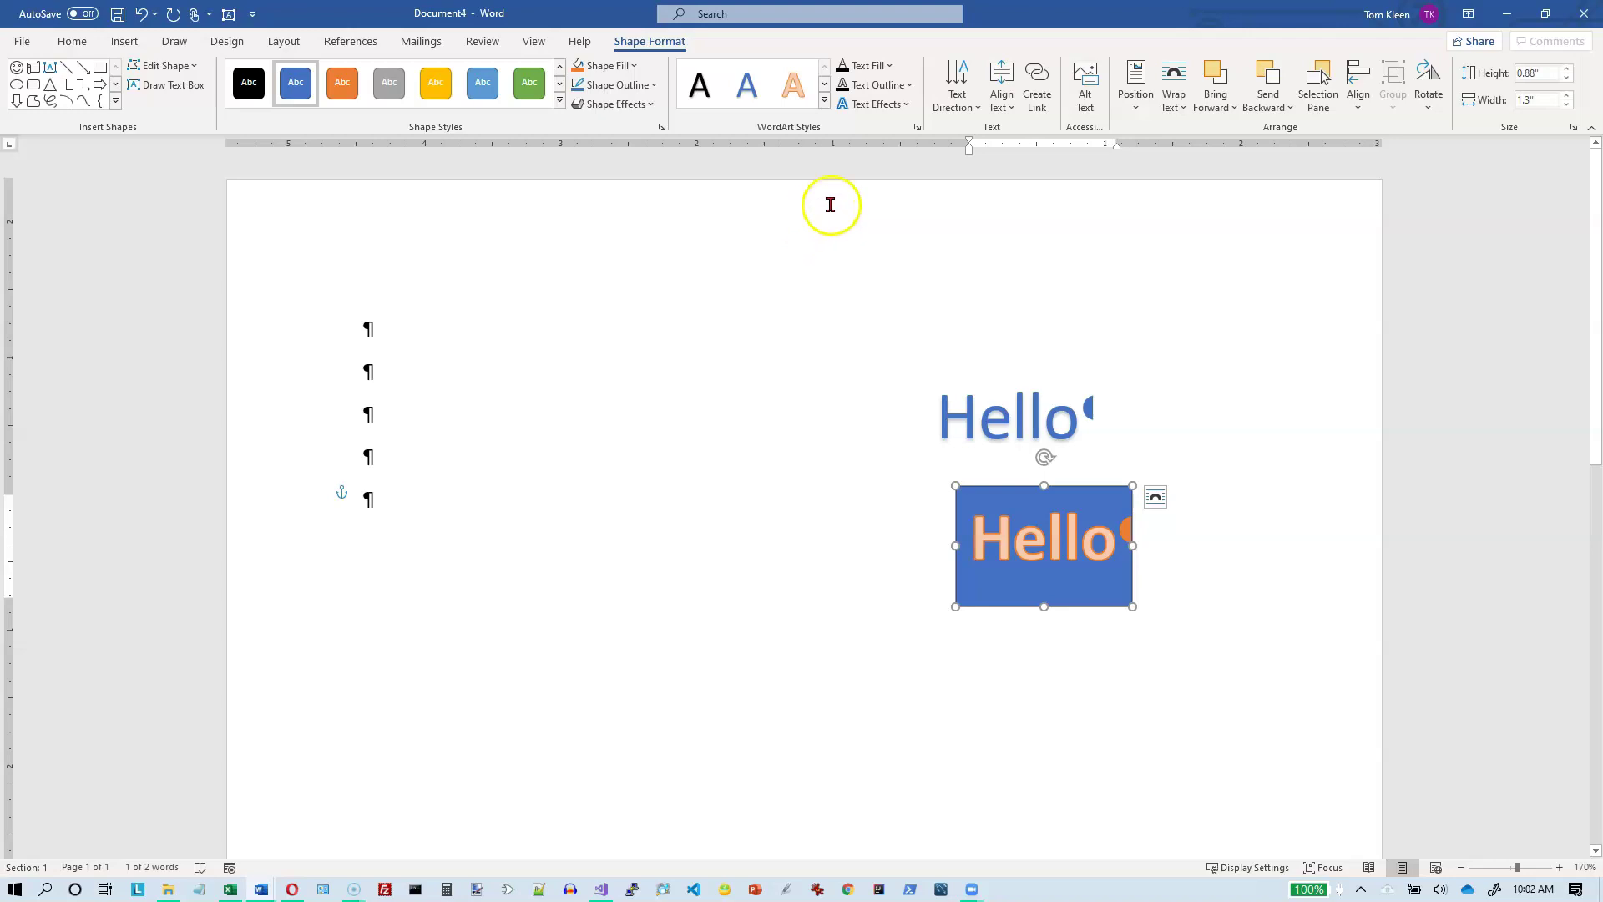
- Colour the Hello text red with a yellow text outline
{"action": "left_click", "coordinate": [823, 102]}
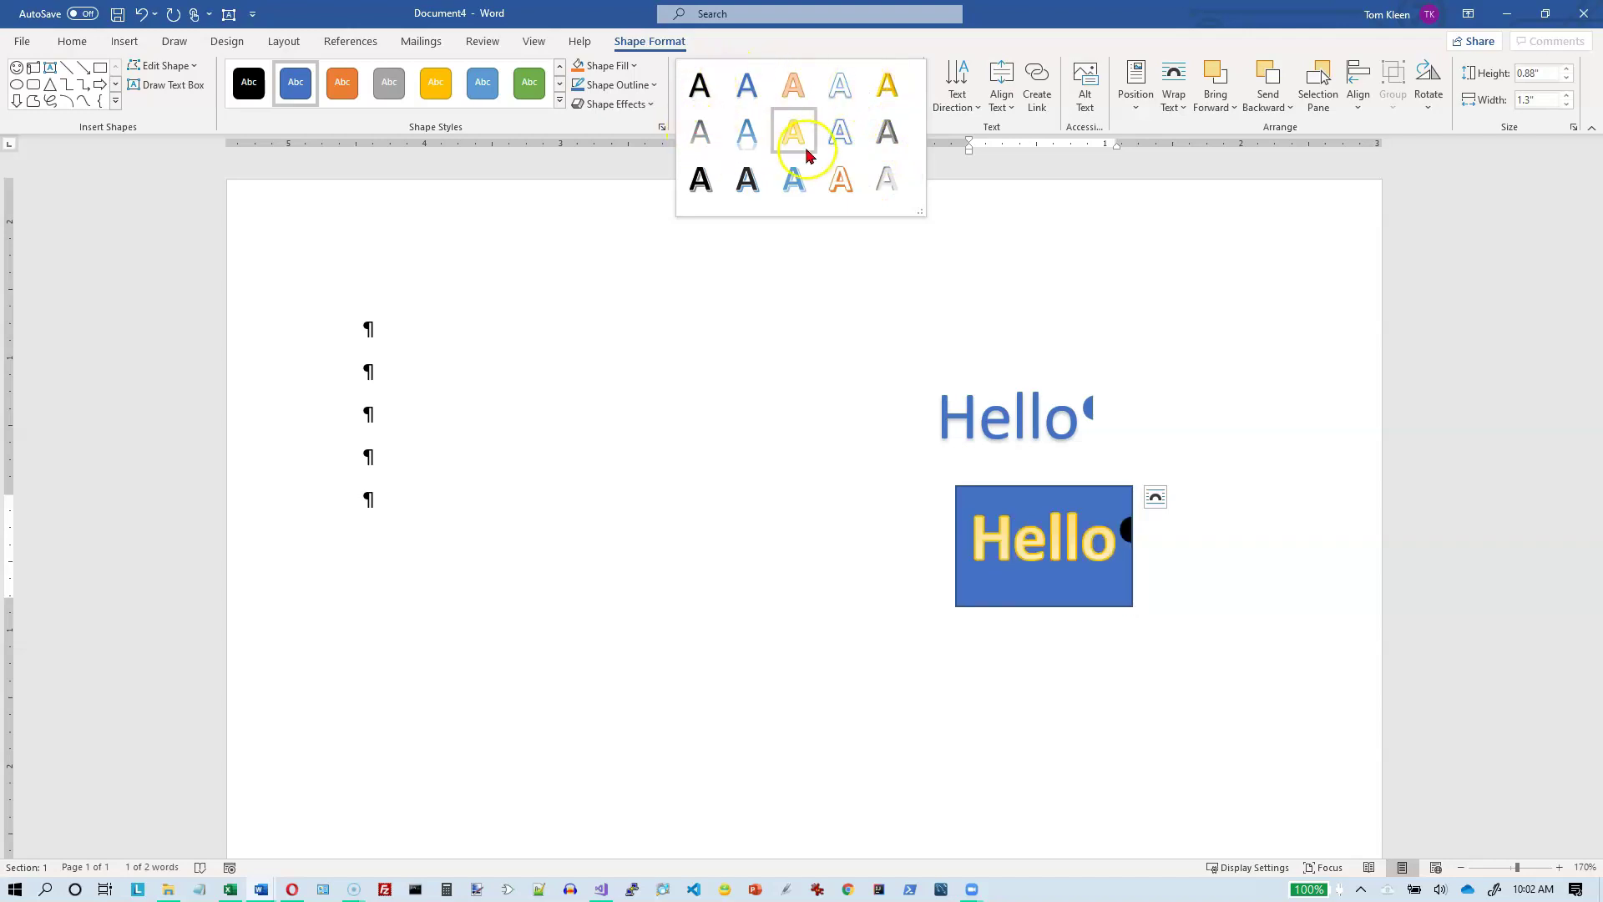
{"action": "left_click", "coordinate": [845, 260]}
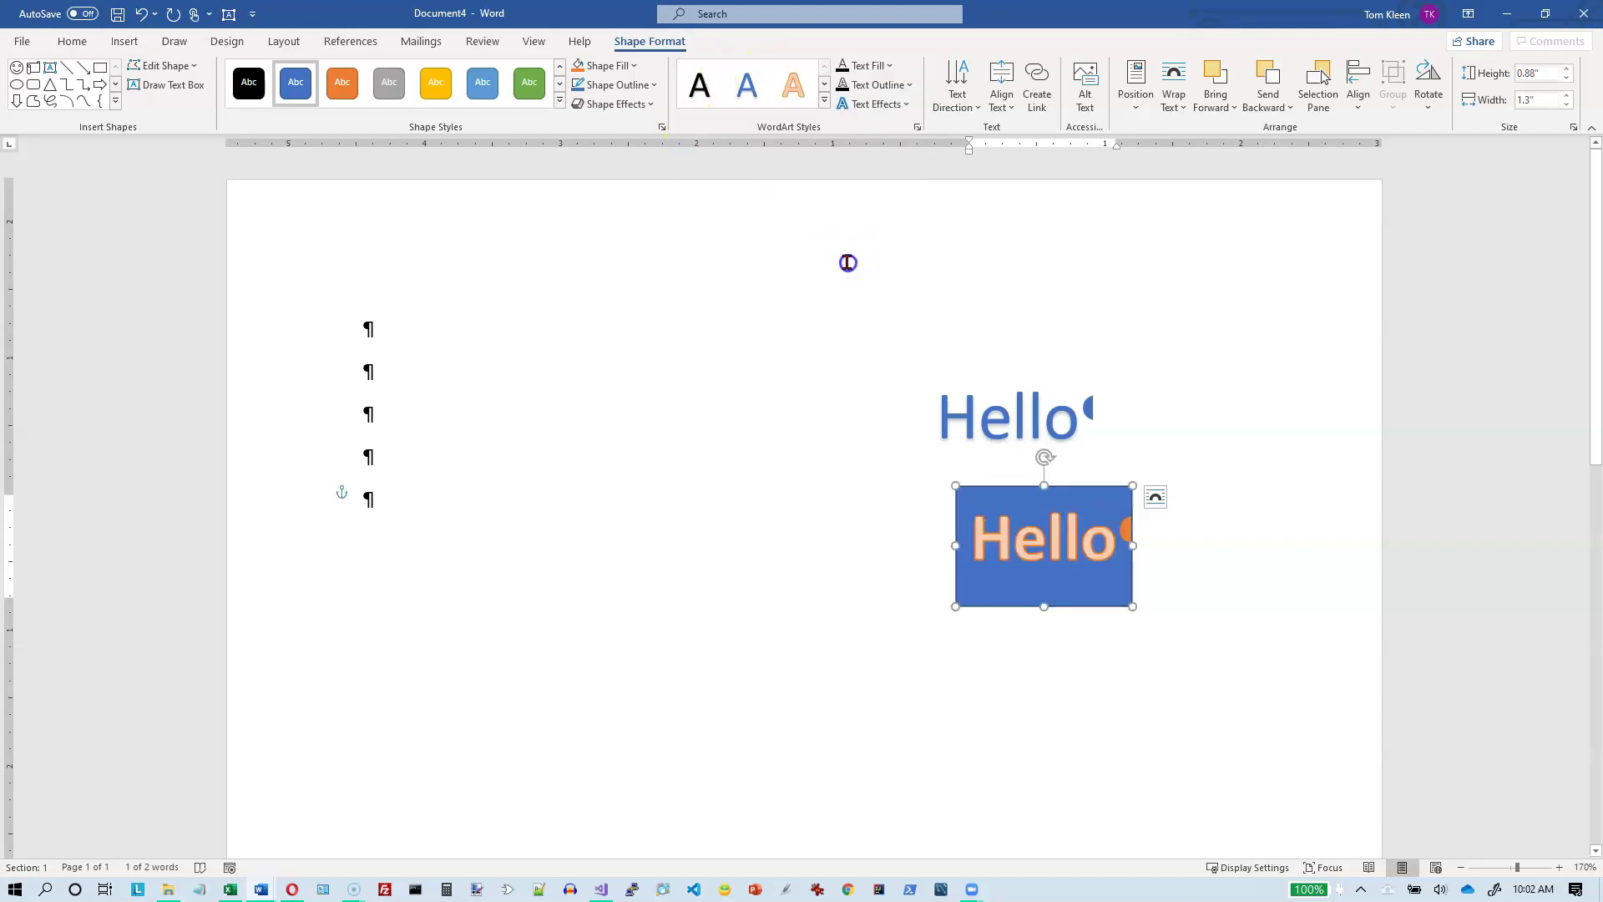
{"action": "left_click", "coordinate": [891, 68]}
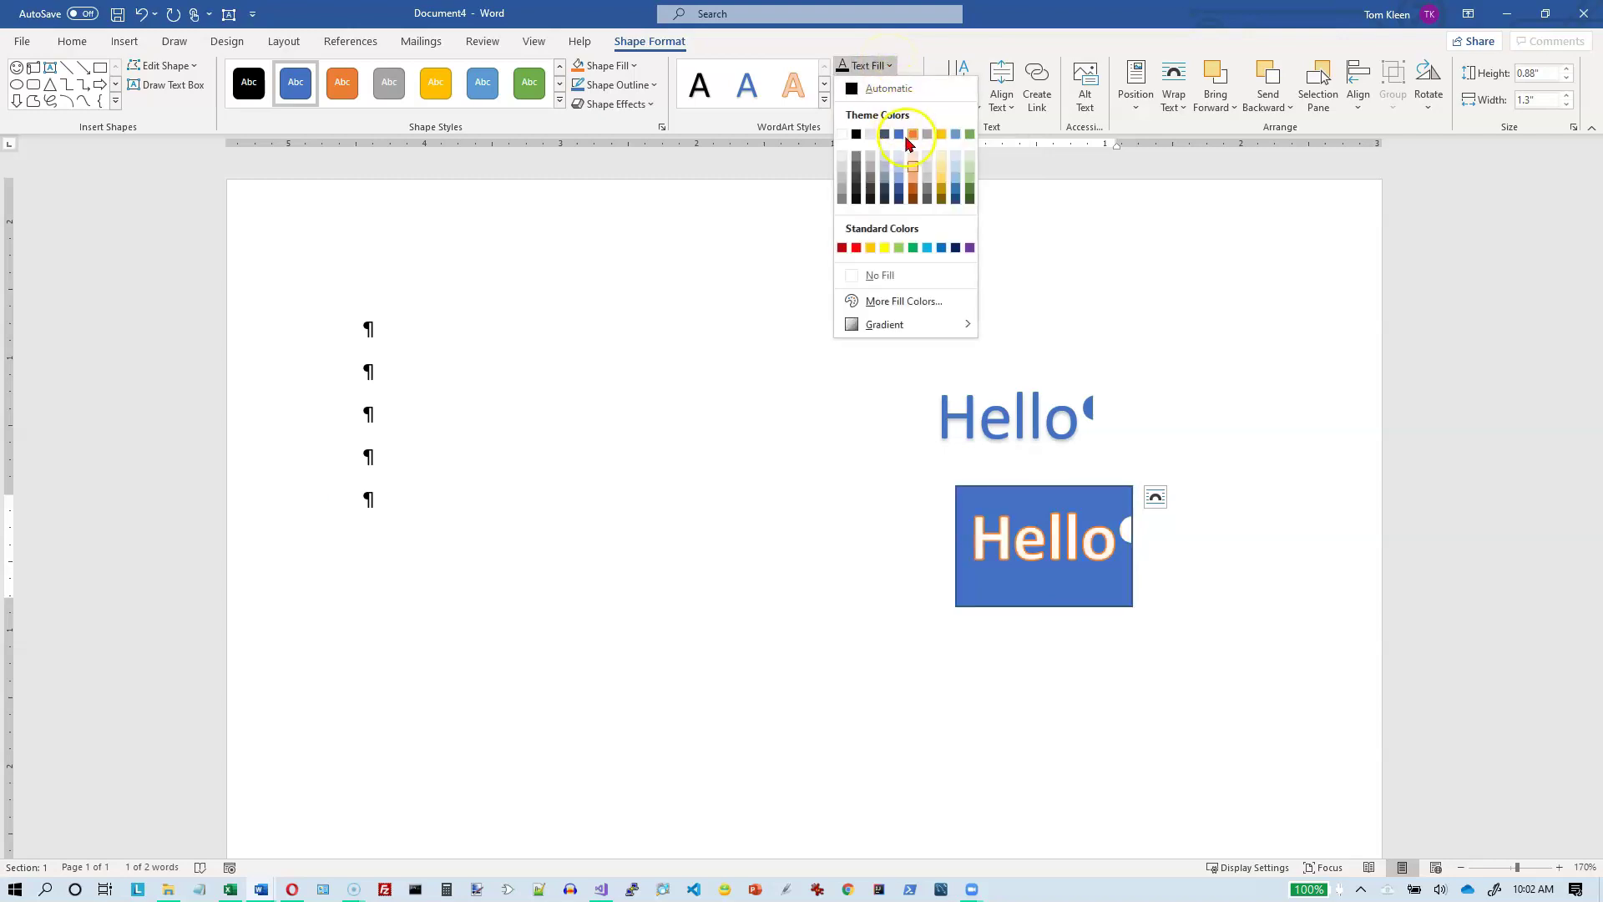
{"action": "left_click", "coordinate": [913, 166]}
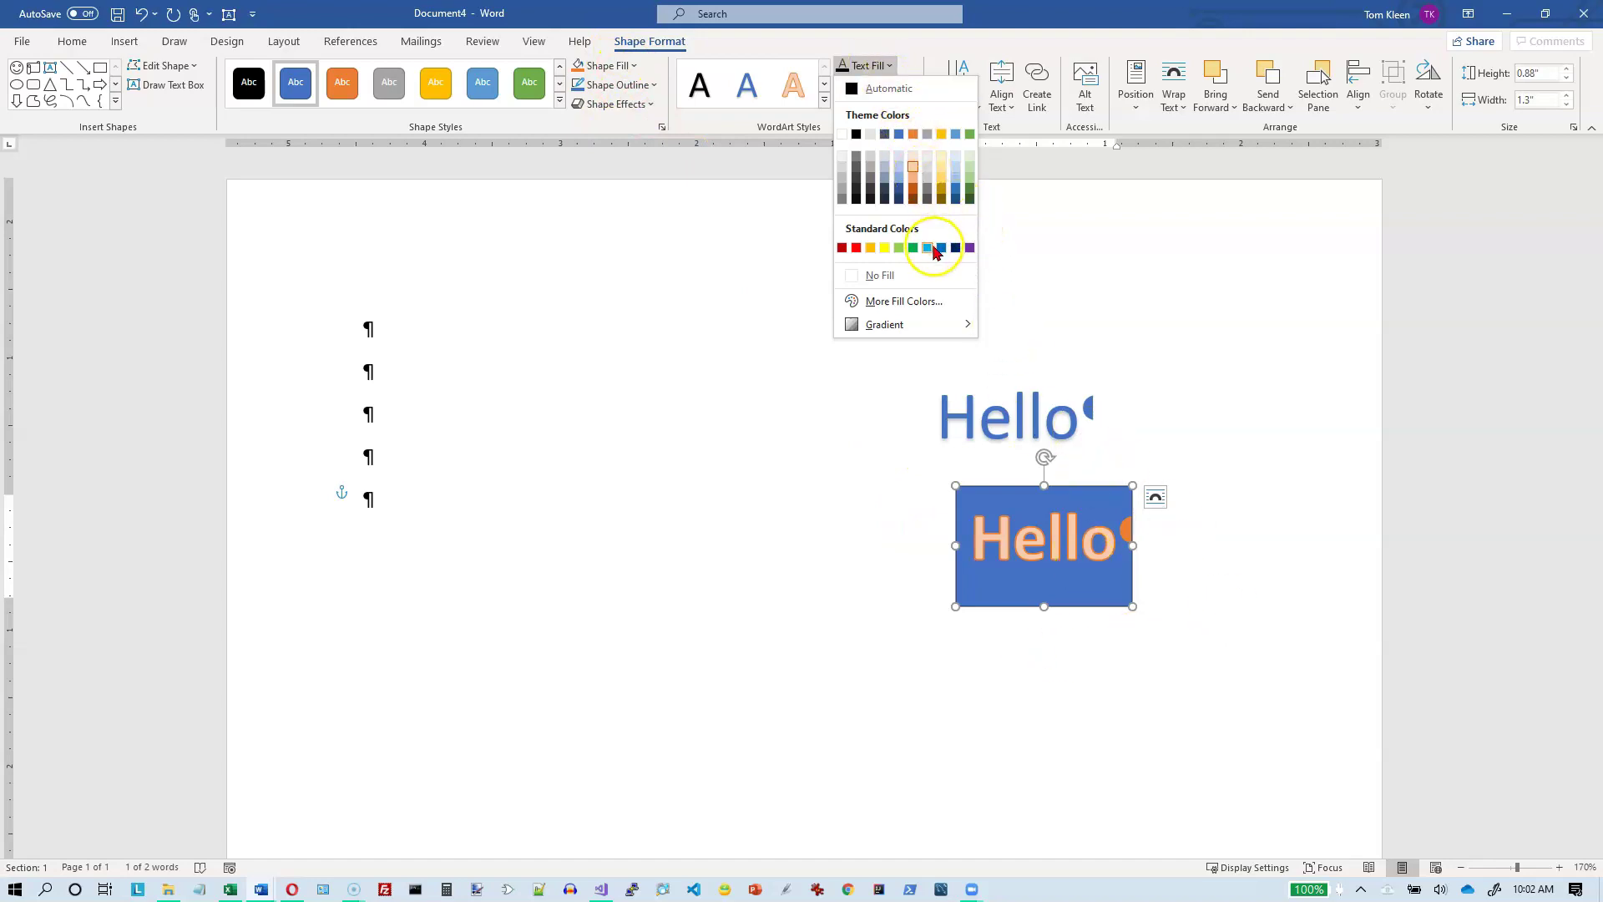
{"action": "left_click", "coordinate": [857, 248]}
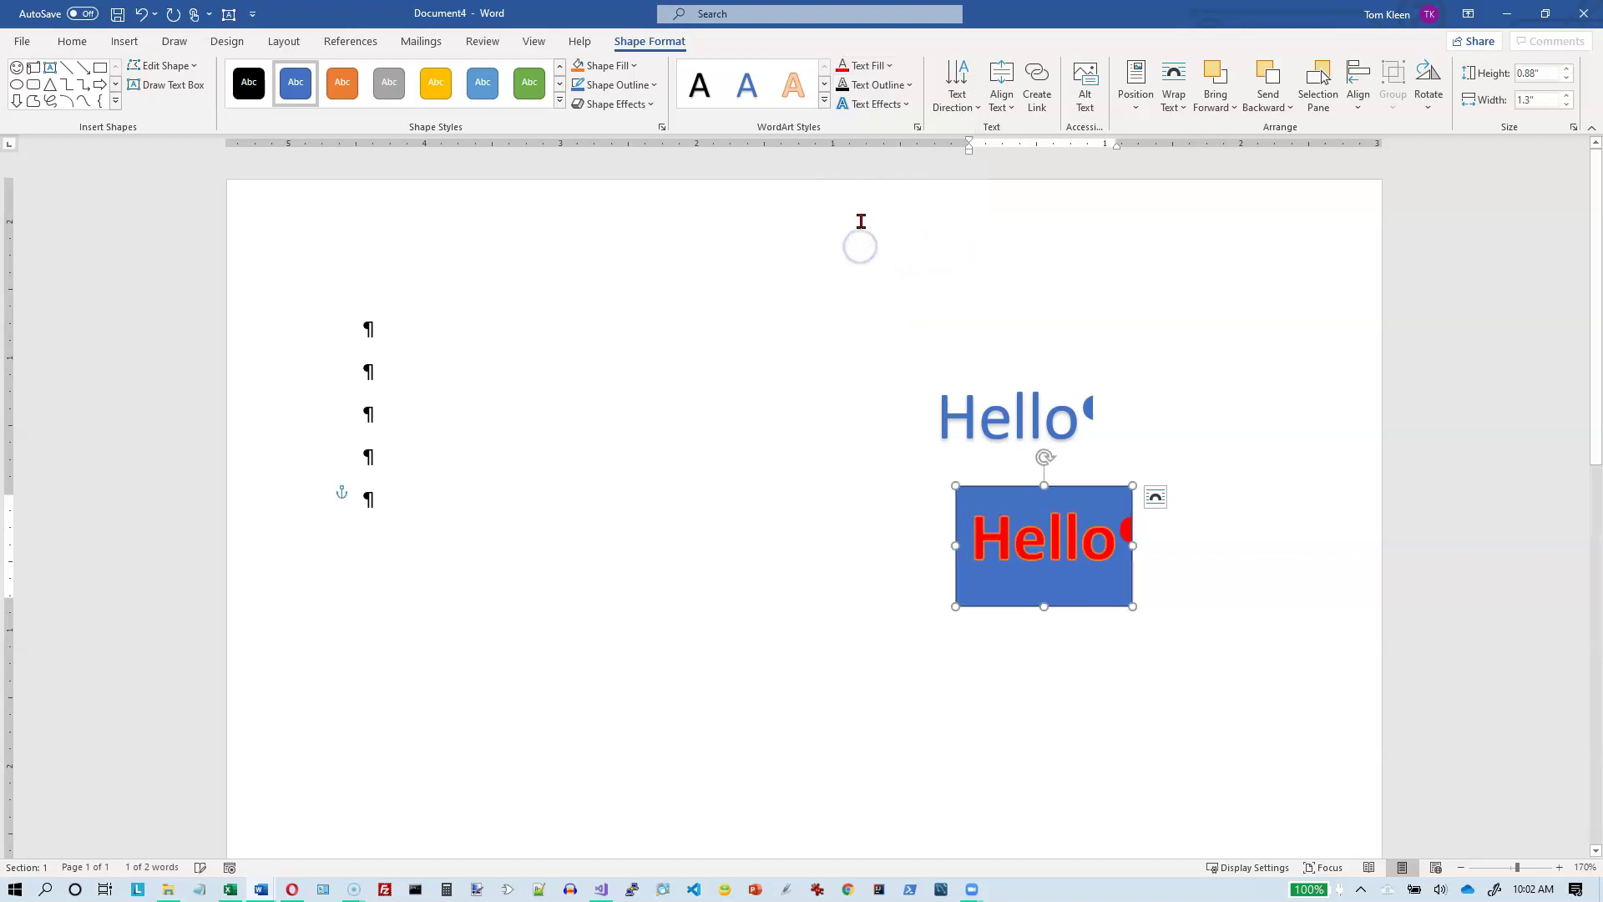
{"action": "left_click", "coordinate": [910, 85]}
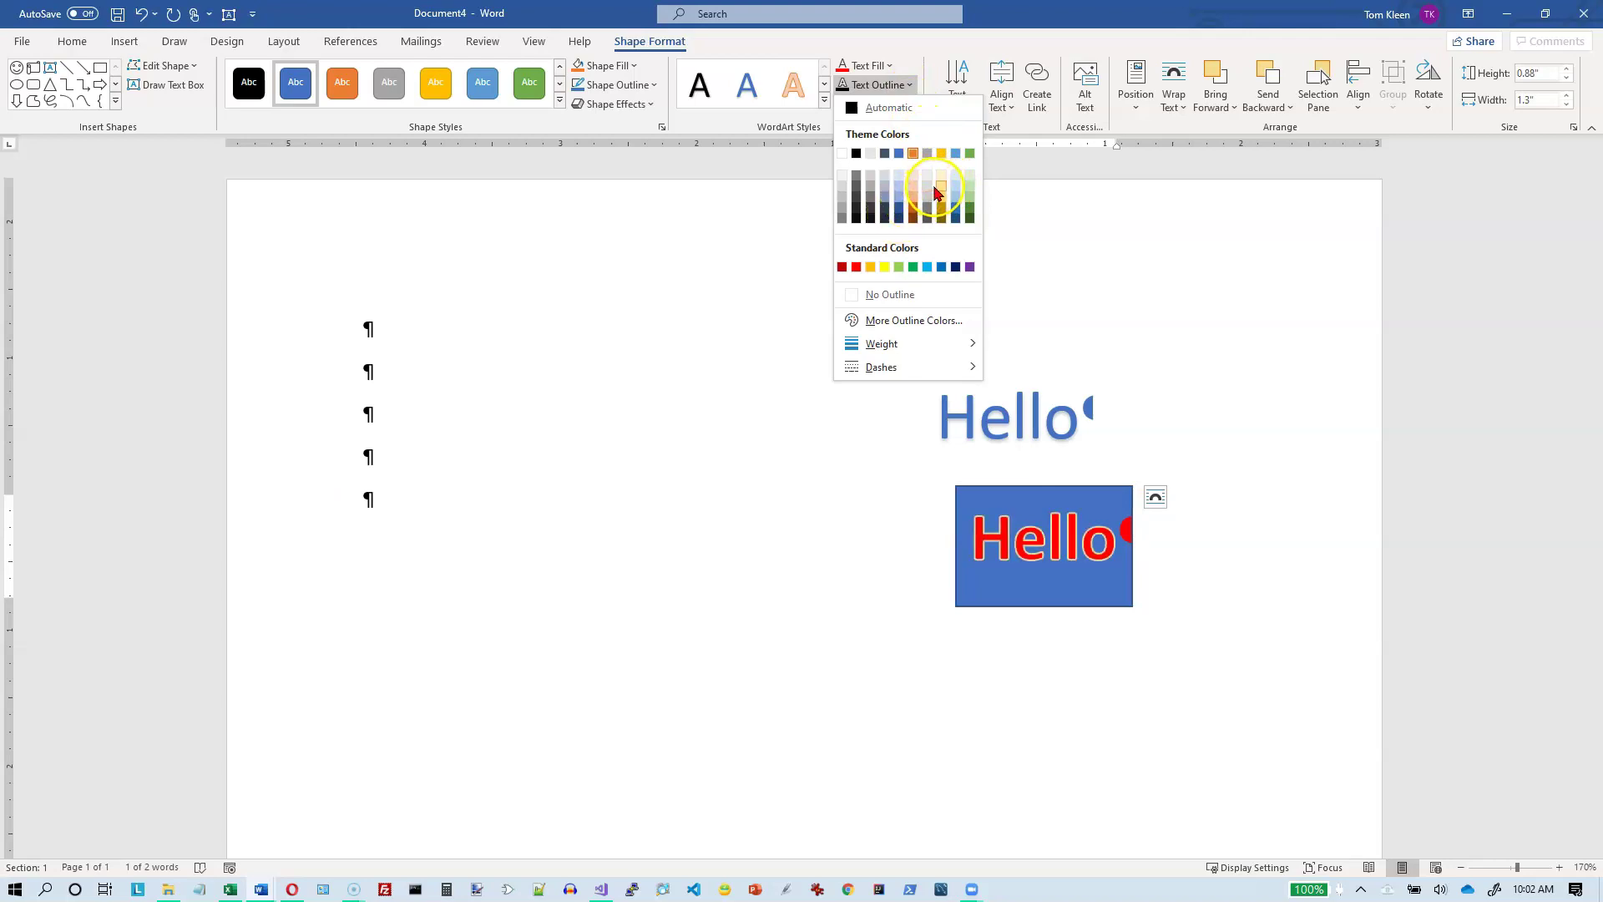
{"action": "left_click", "coordinate": [884, 267]}
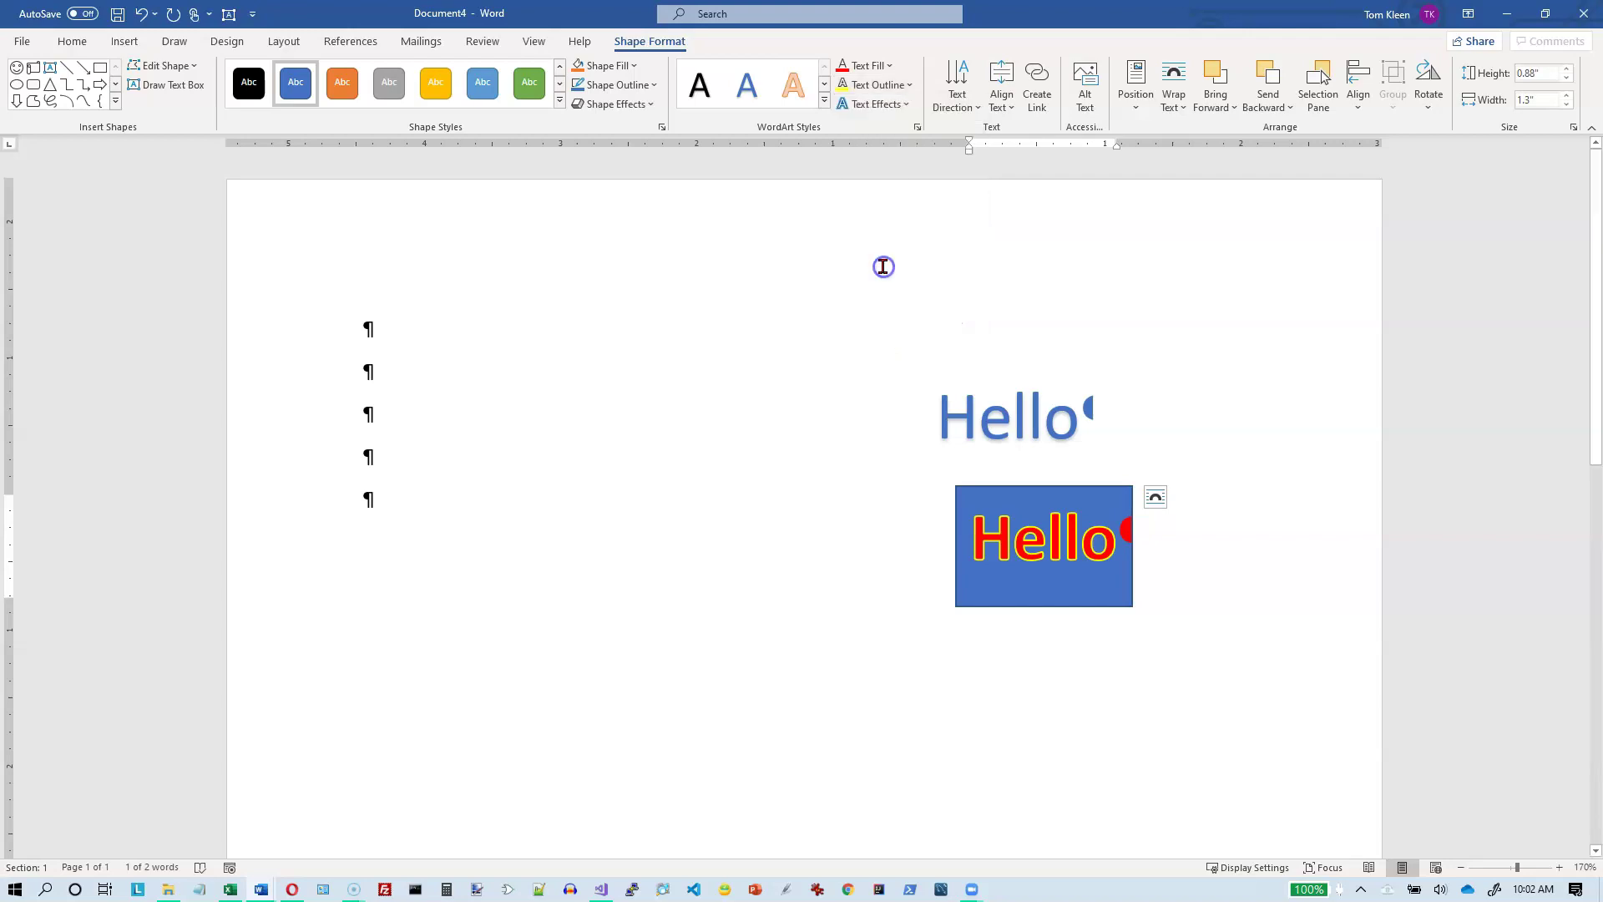
{"action": "left_click", "coordinate": [908, 107]}
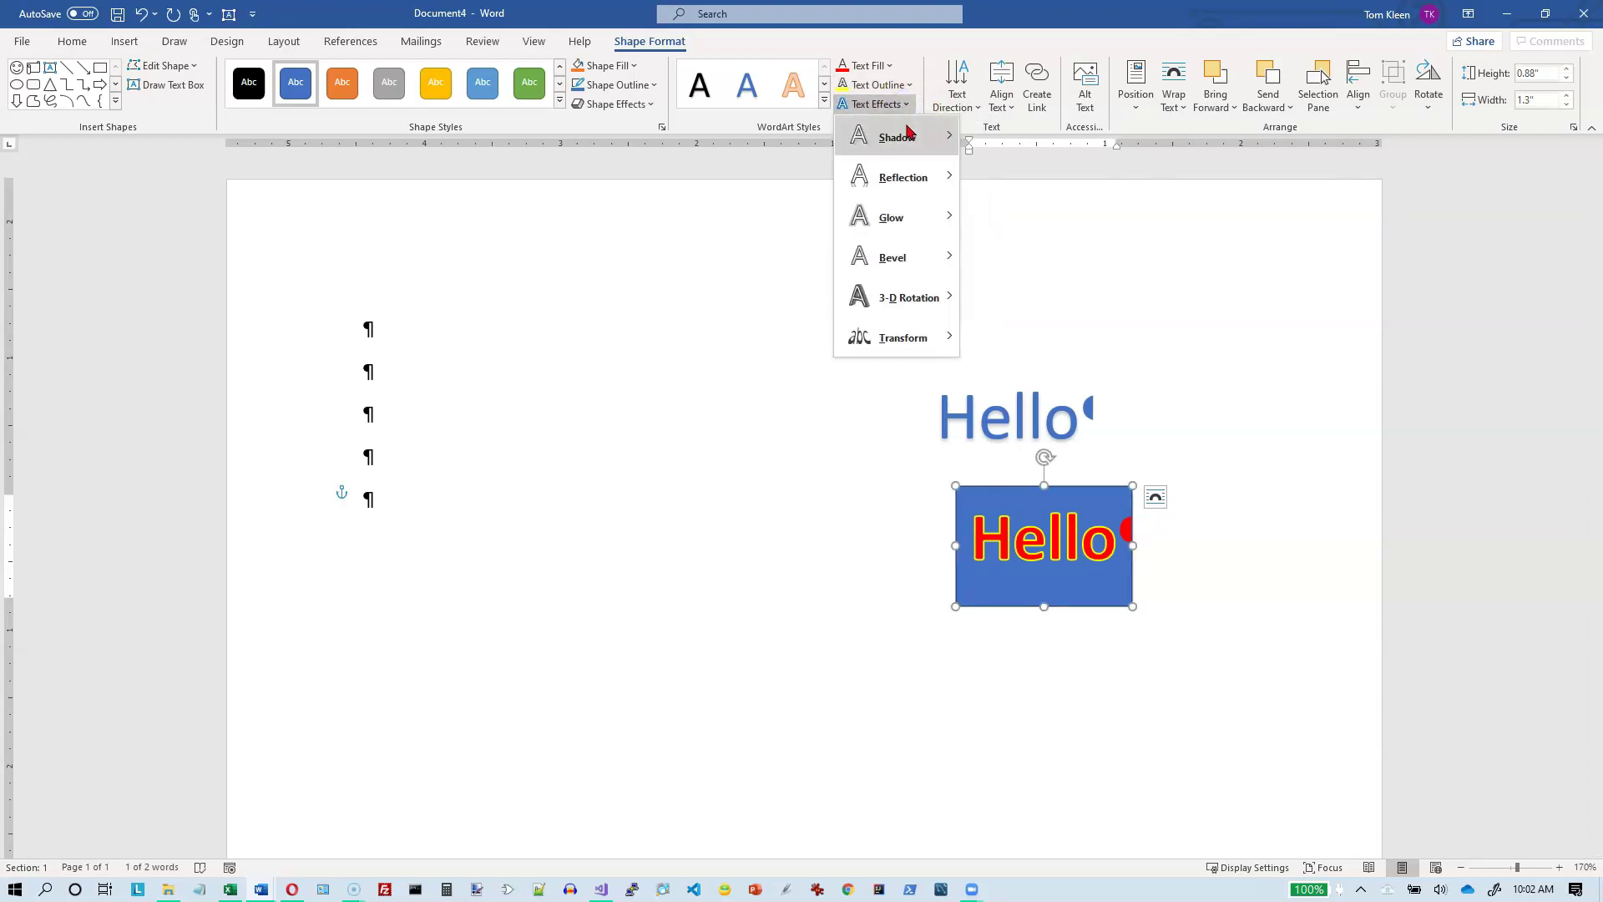
- Move the Hello box toward the centre and switch it to a blue outline-only shape style
{"action": "left_click", "coordinate": [951, 138]}
{"action": "left_click", "coordinate": [1140, 440]}
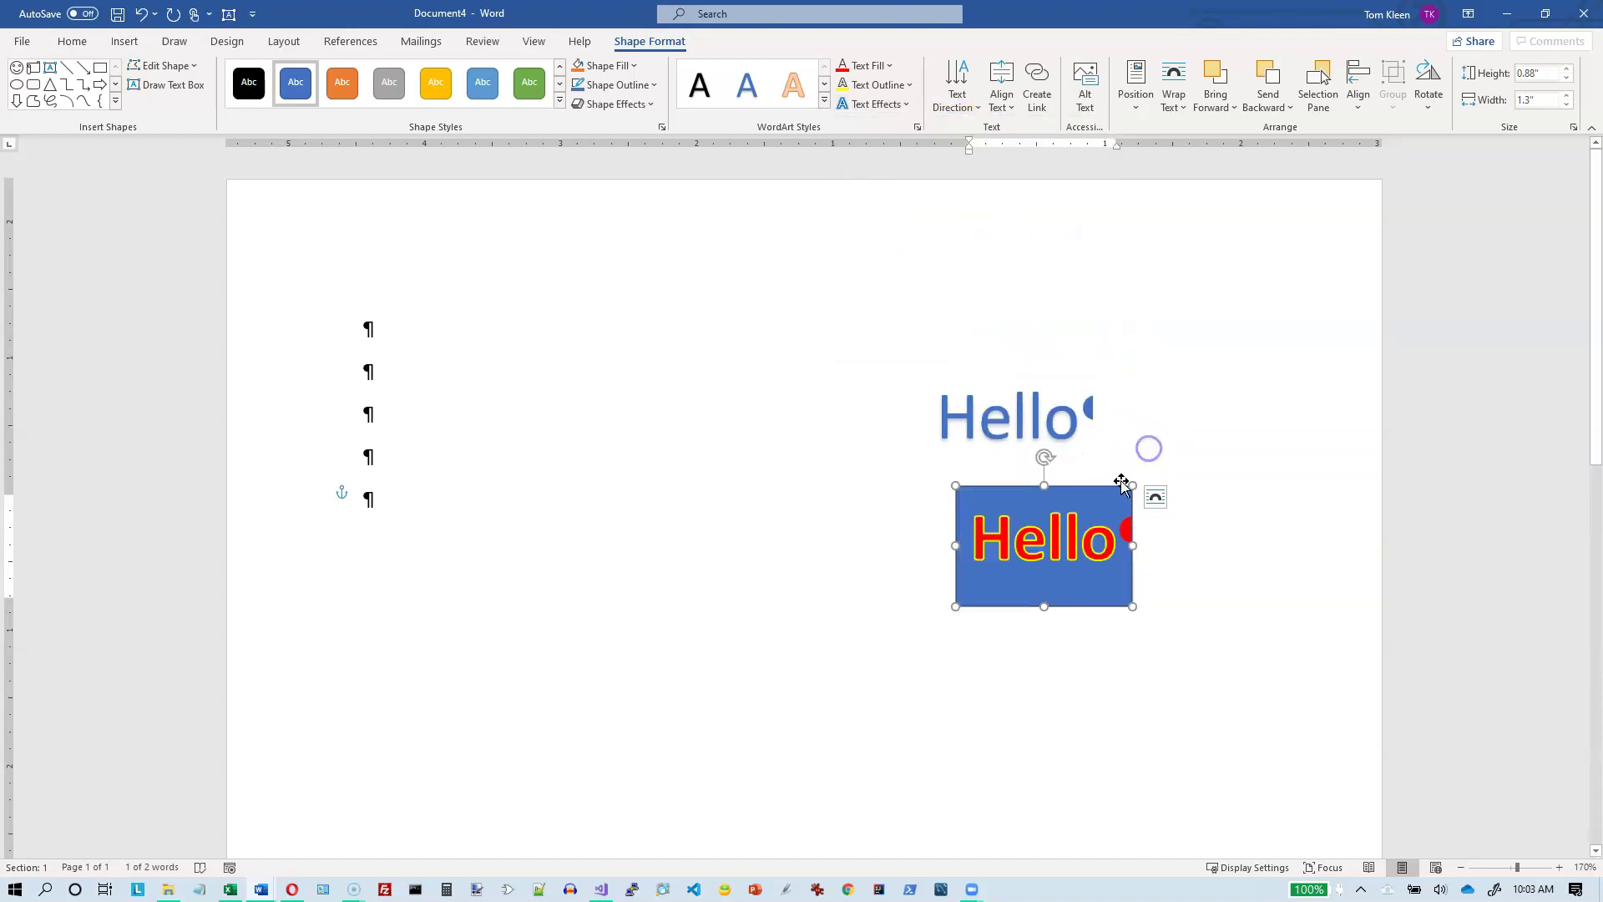
{"action": "left_click_drag", "start_coordinate": [1113, 483], "coordinate": [666, 490]}
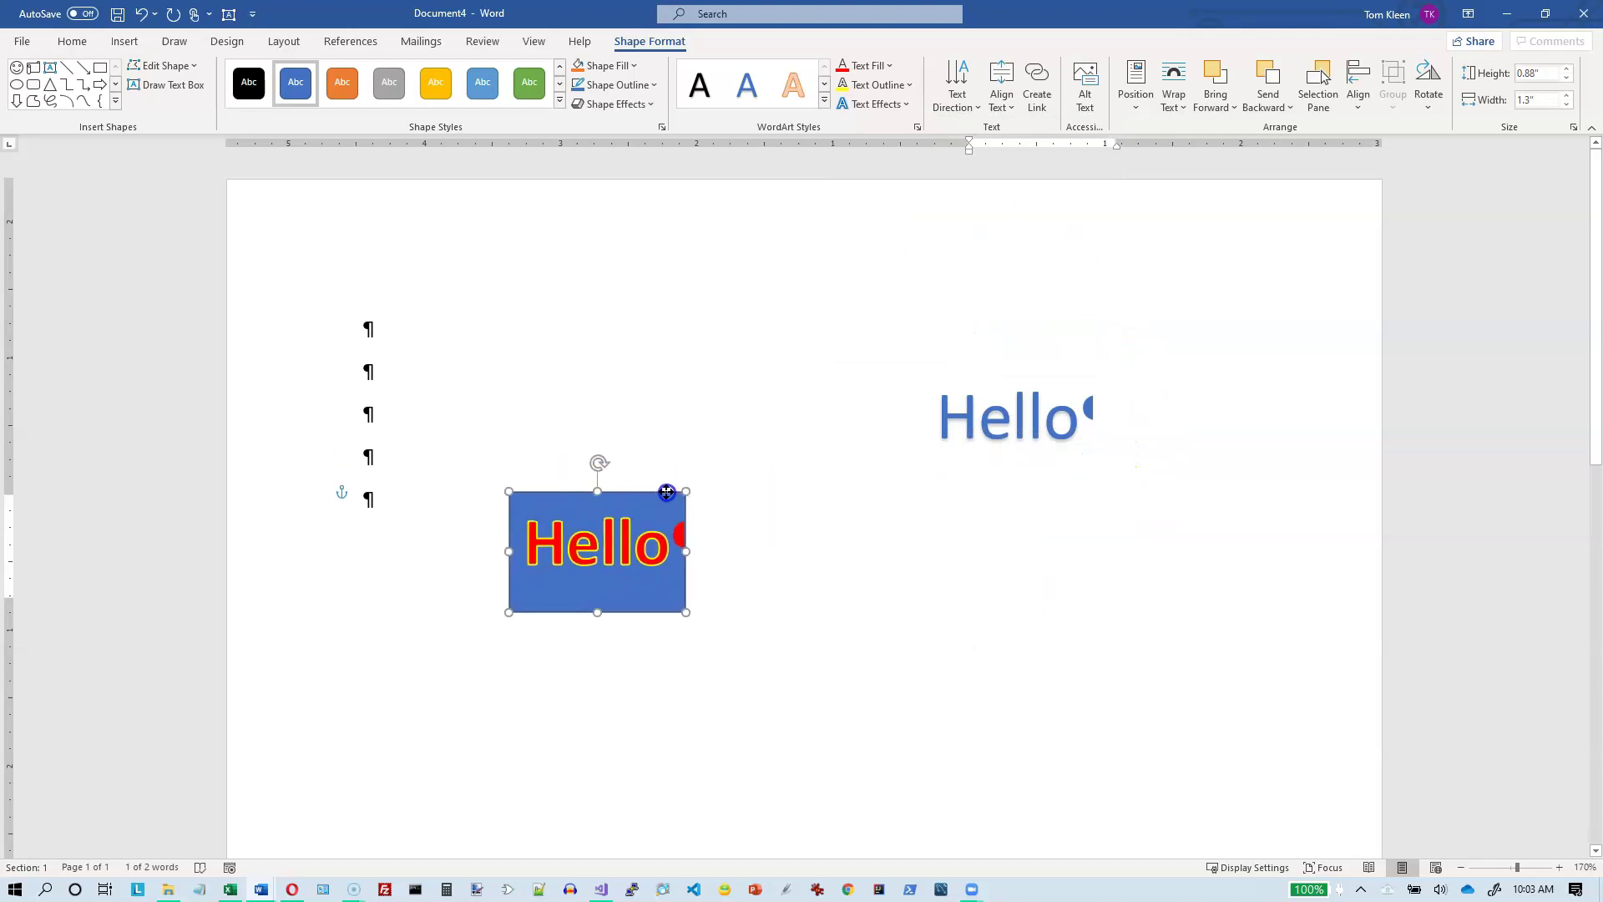
{"action": "left_click", "coordinate": [894, 105]}
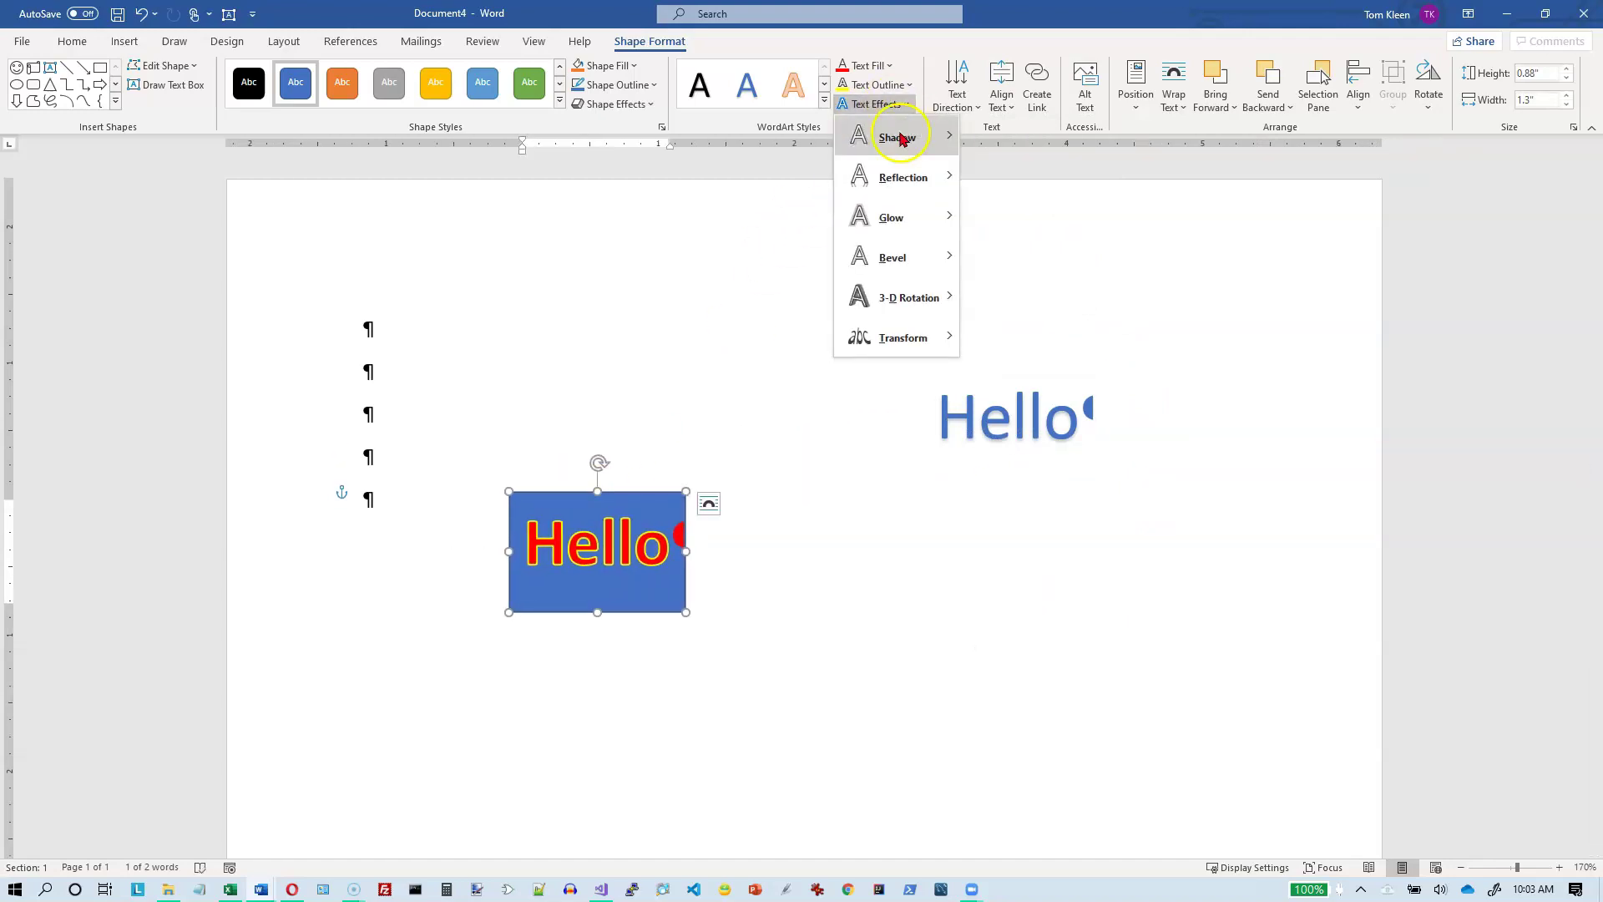
{"action": "left_click", "coordinate": [900, 137]}
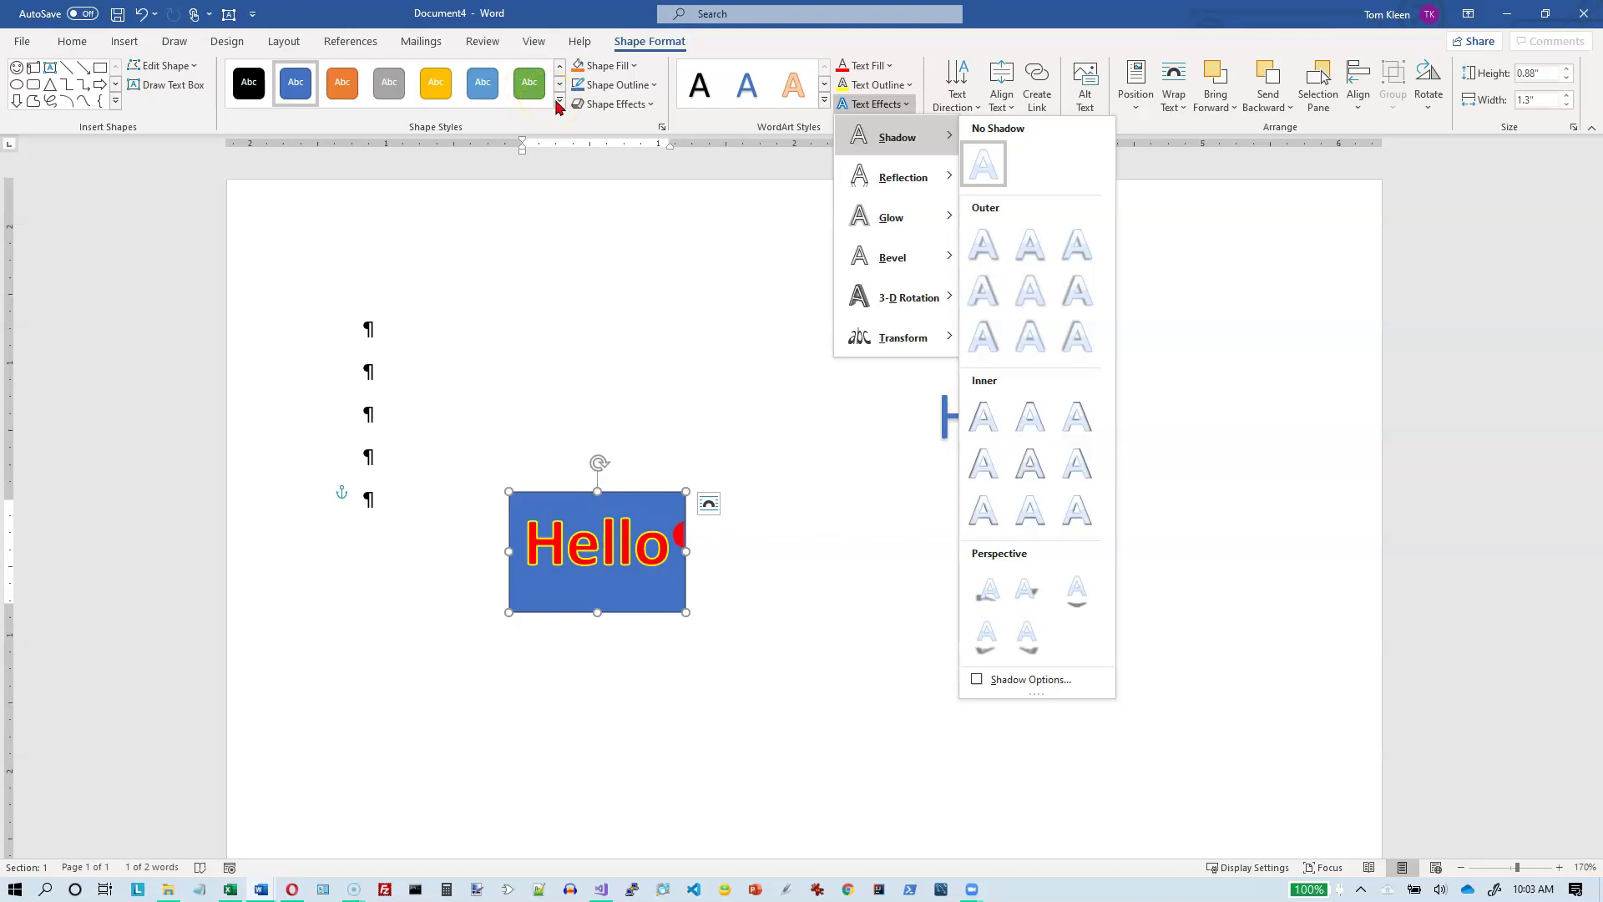
{"action": "left_click", "coordinate": [560, 101]}
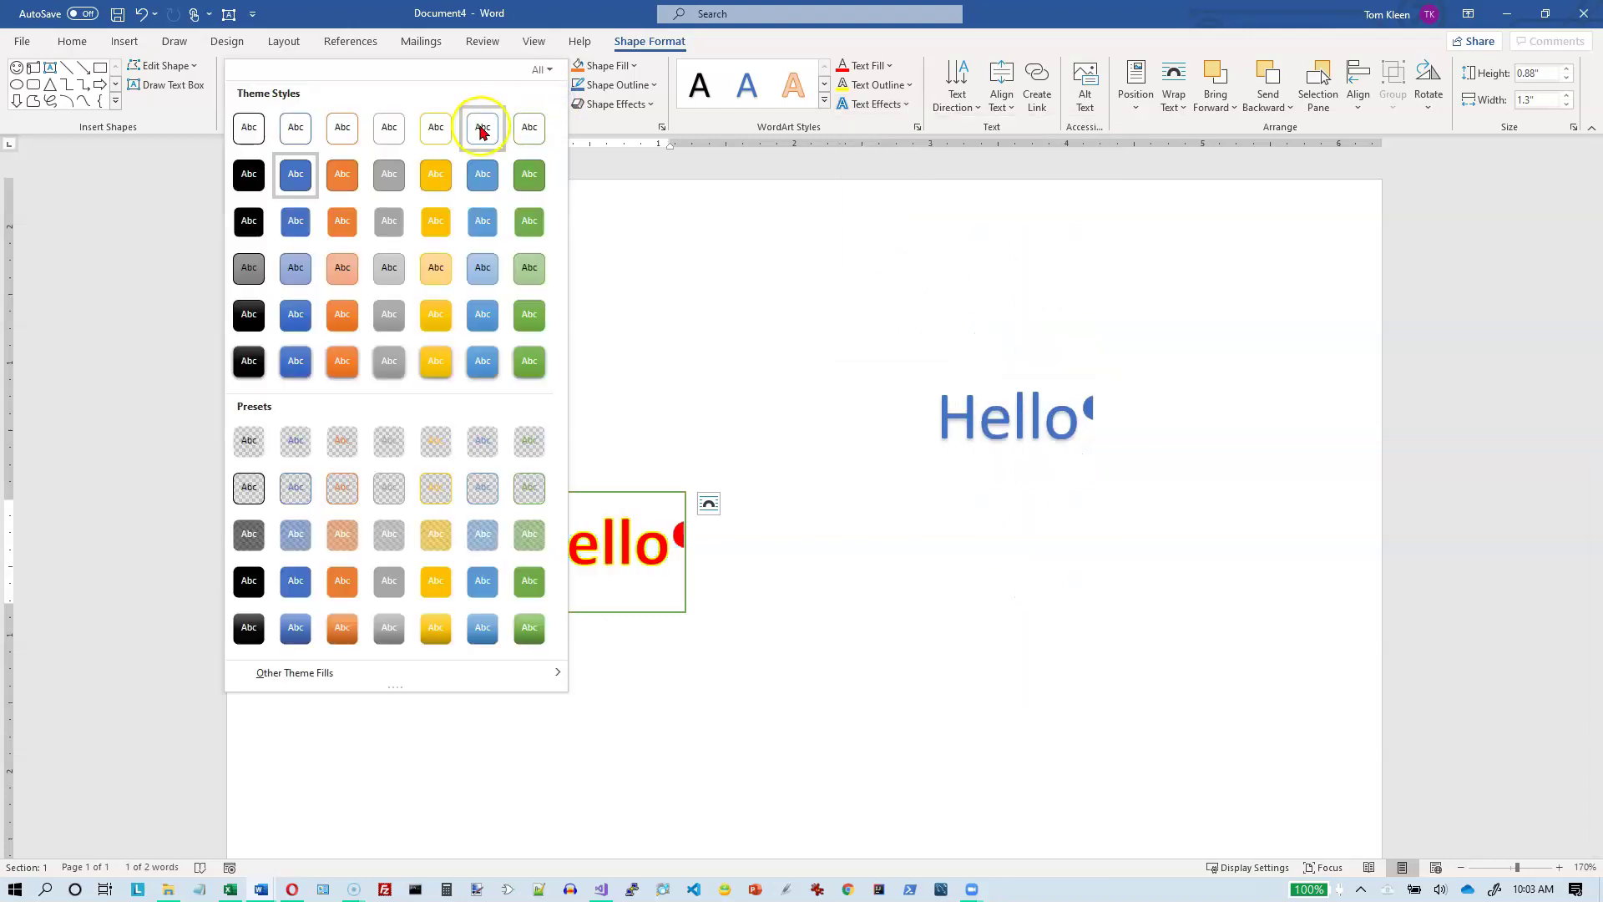
{"action": "left_click", "coordinate": [477, 123]}
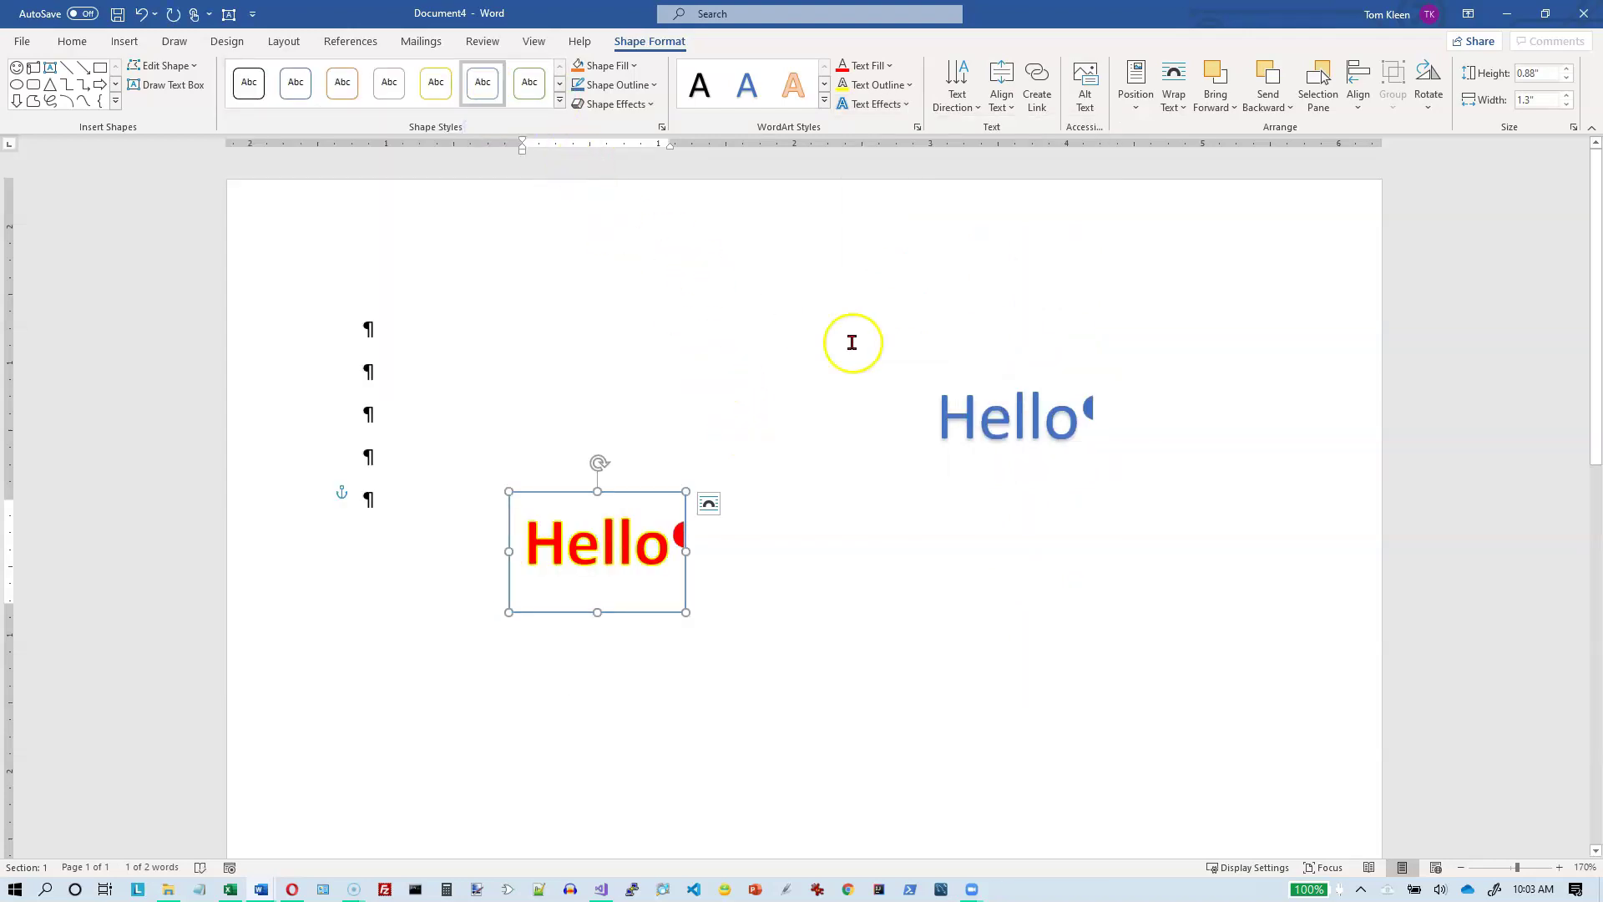
{"action": "left_click", "coordinate": [874, 105]}
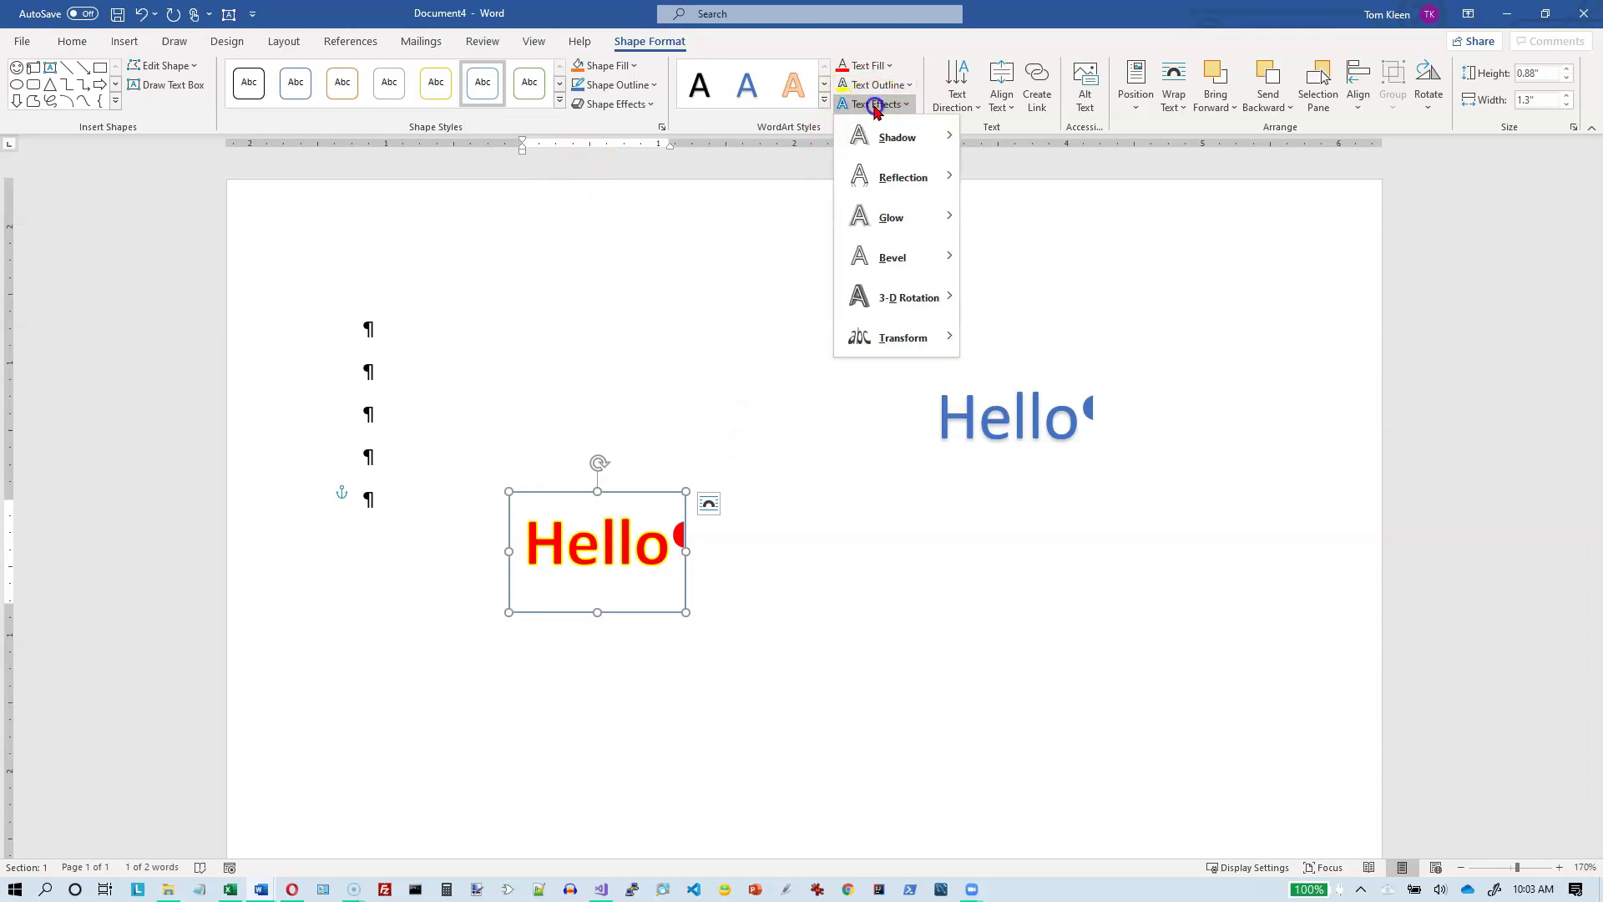
{"action": "mouse_move", "coordinate": [901, 134]}
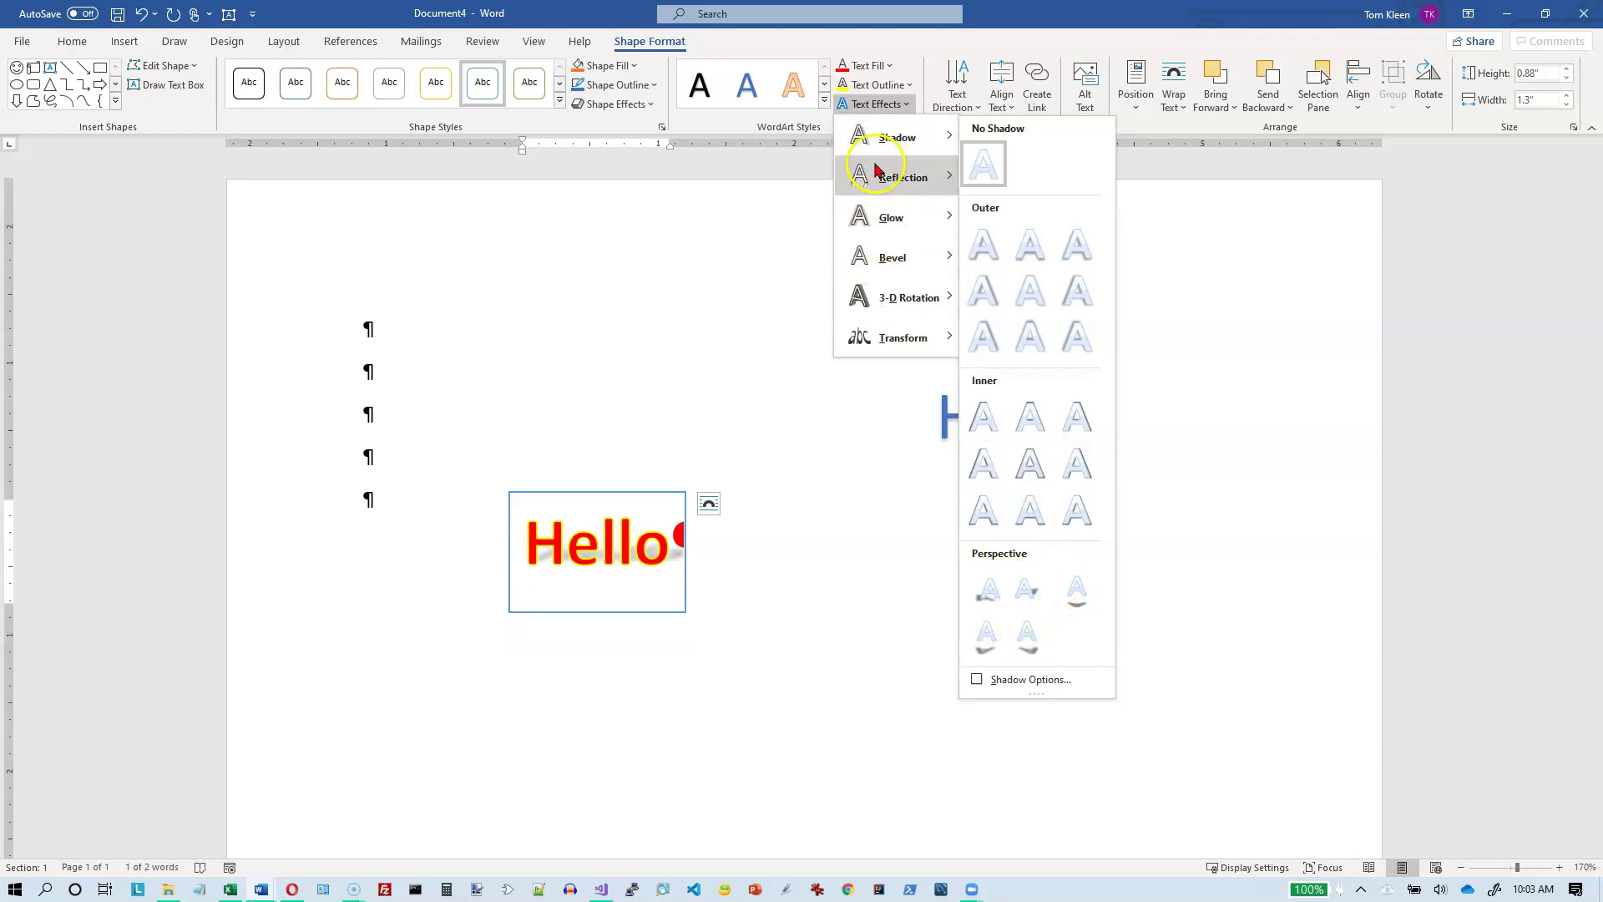
{"action": "mouse_move", "coordinate": [877, 173]}
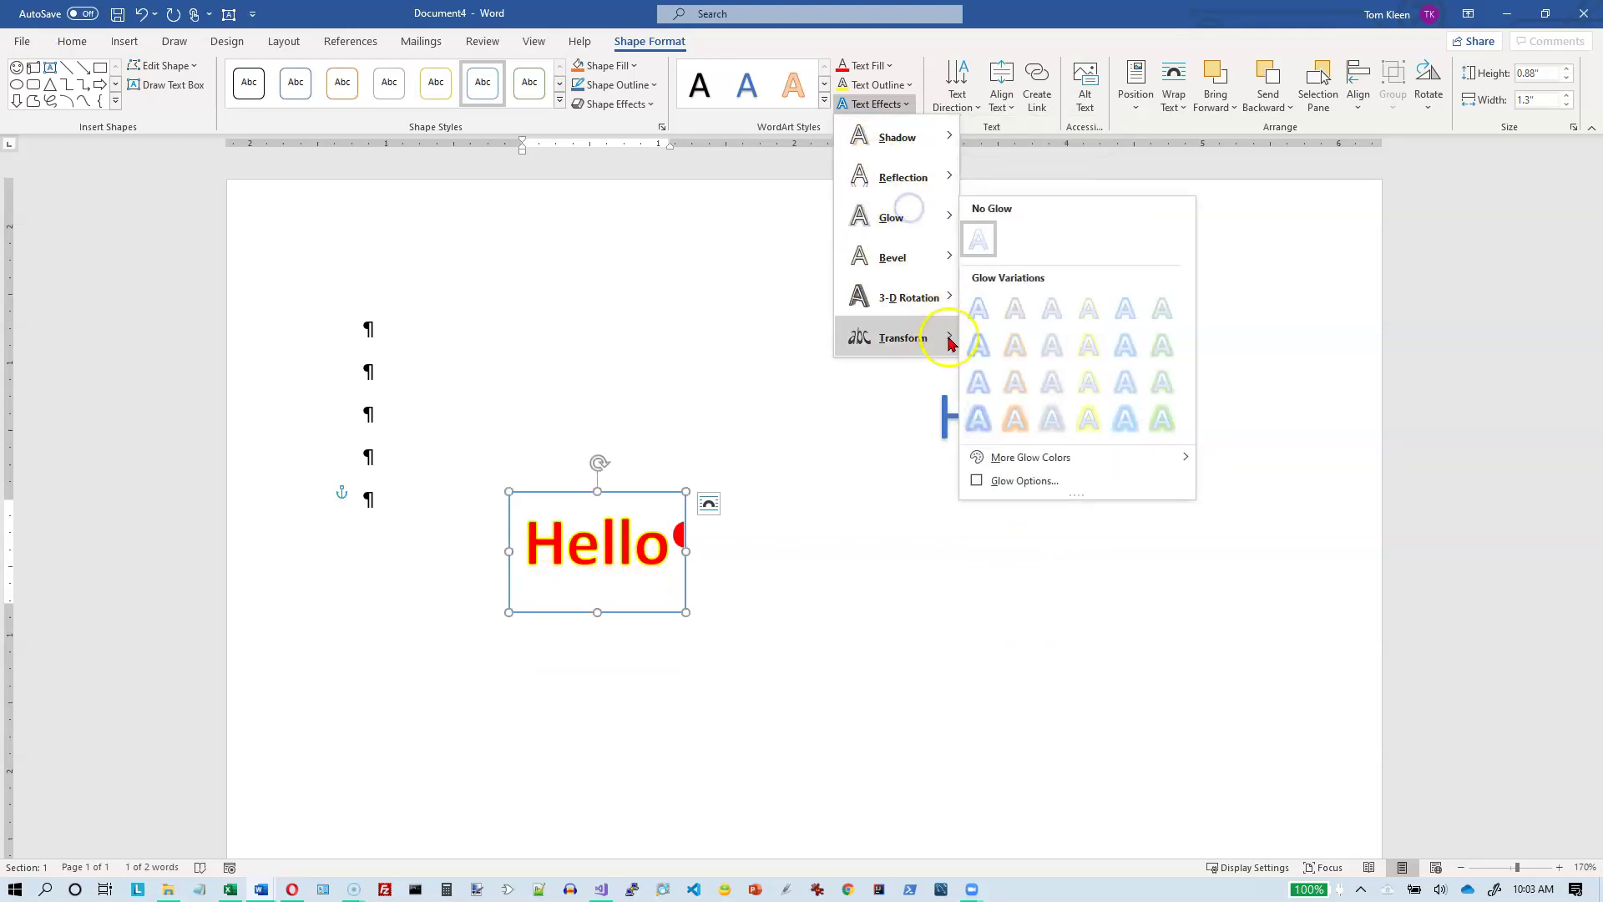
{"action": "left_click", "coordinate": [893, 259]}
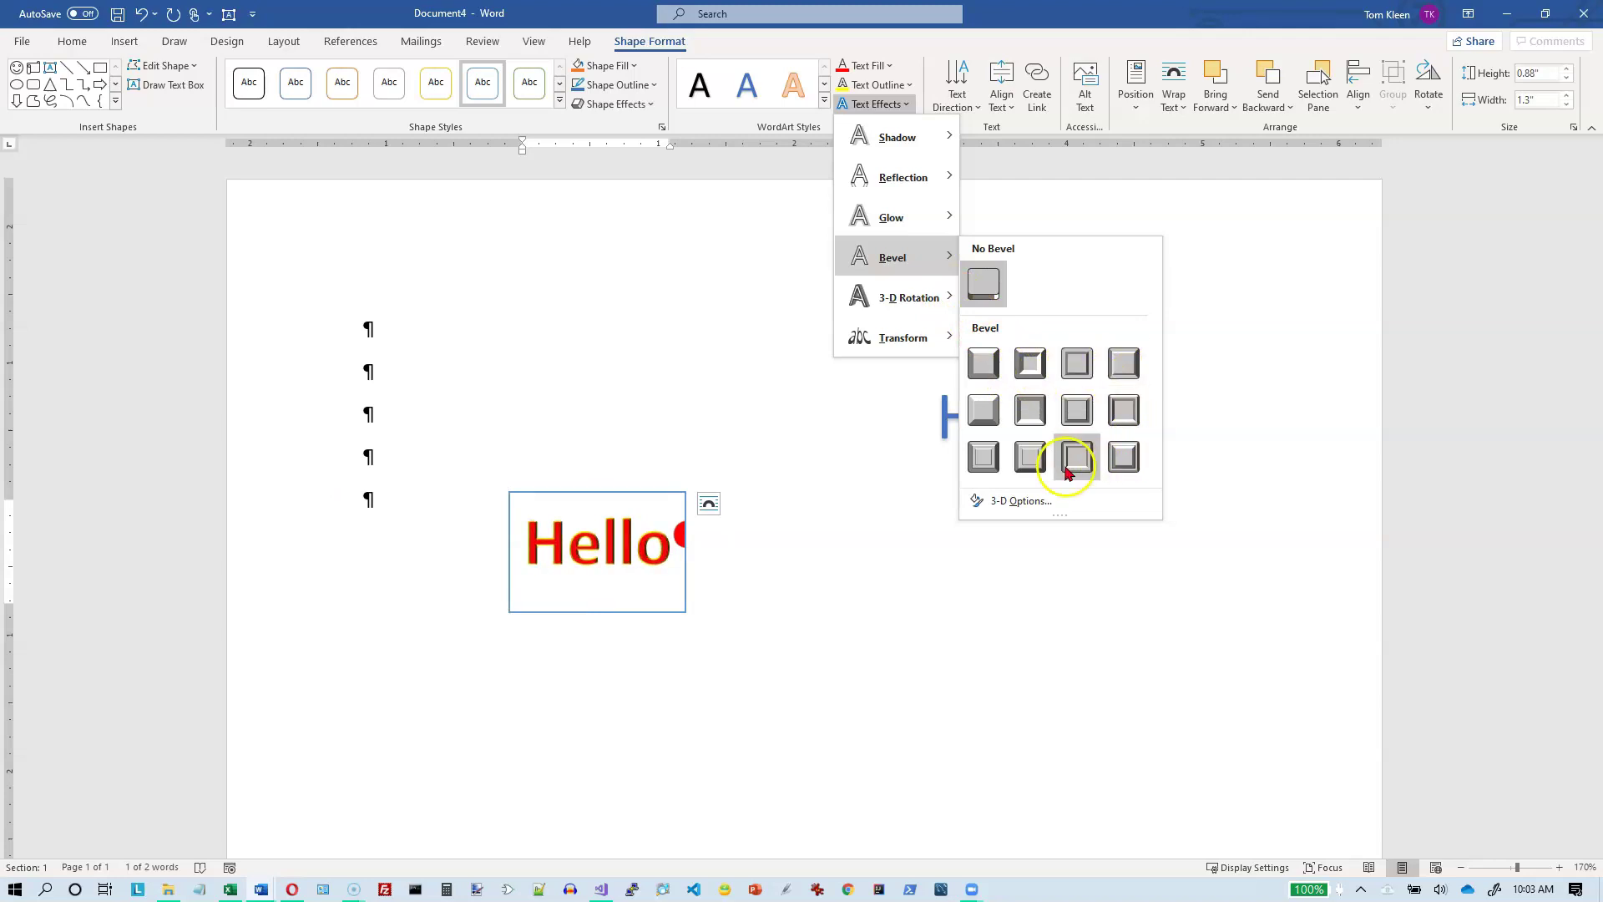
{"action": "mouse_move", "coordinate": [929, 297]}
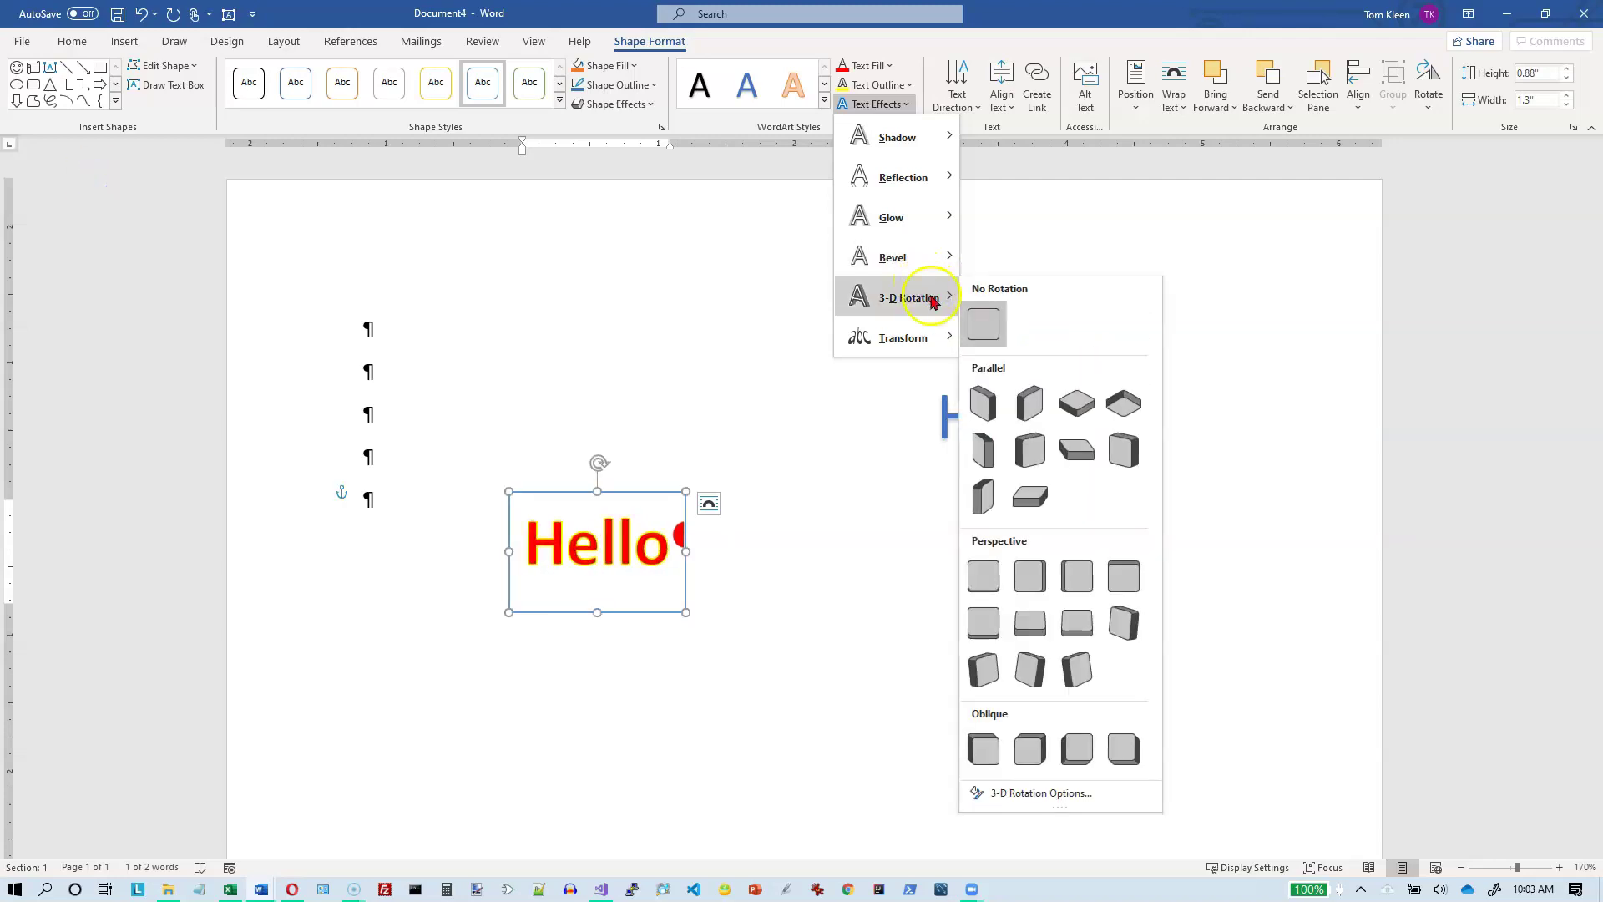
{"action": "mouse_move", "coordinate": [932, 342]}
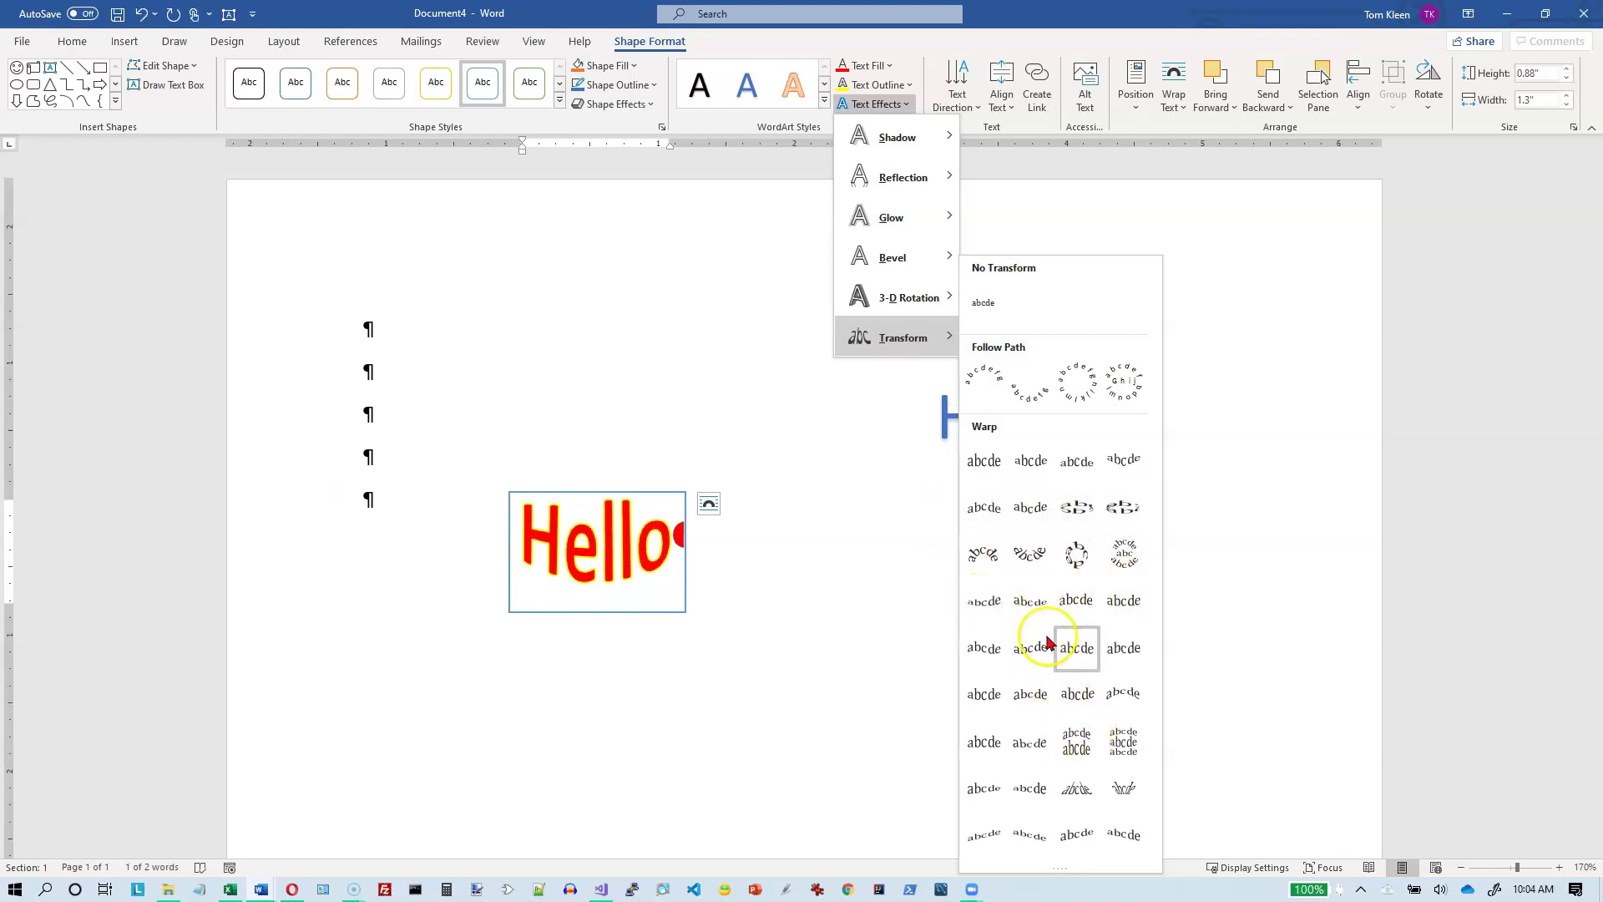
{"action": "left_click", "coordinate": [891, 459]}
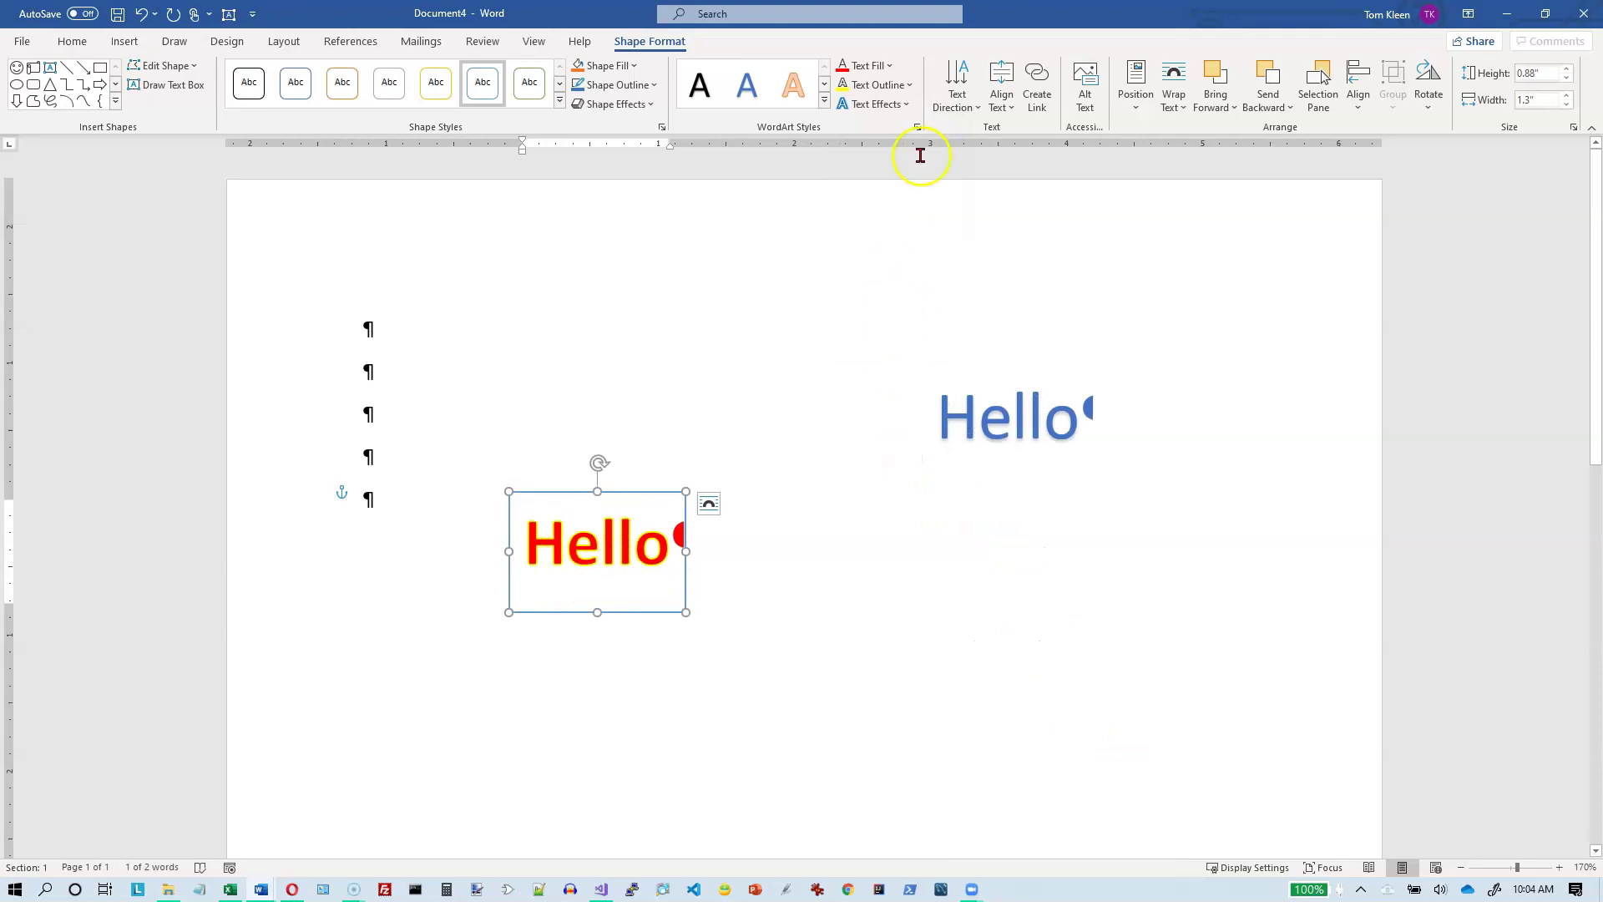
{"action": "left_click", "coordinate": [962, 108]}
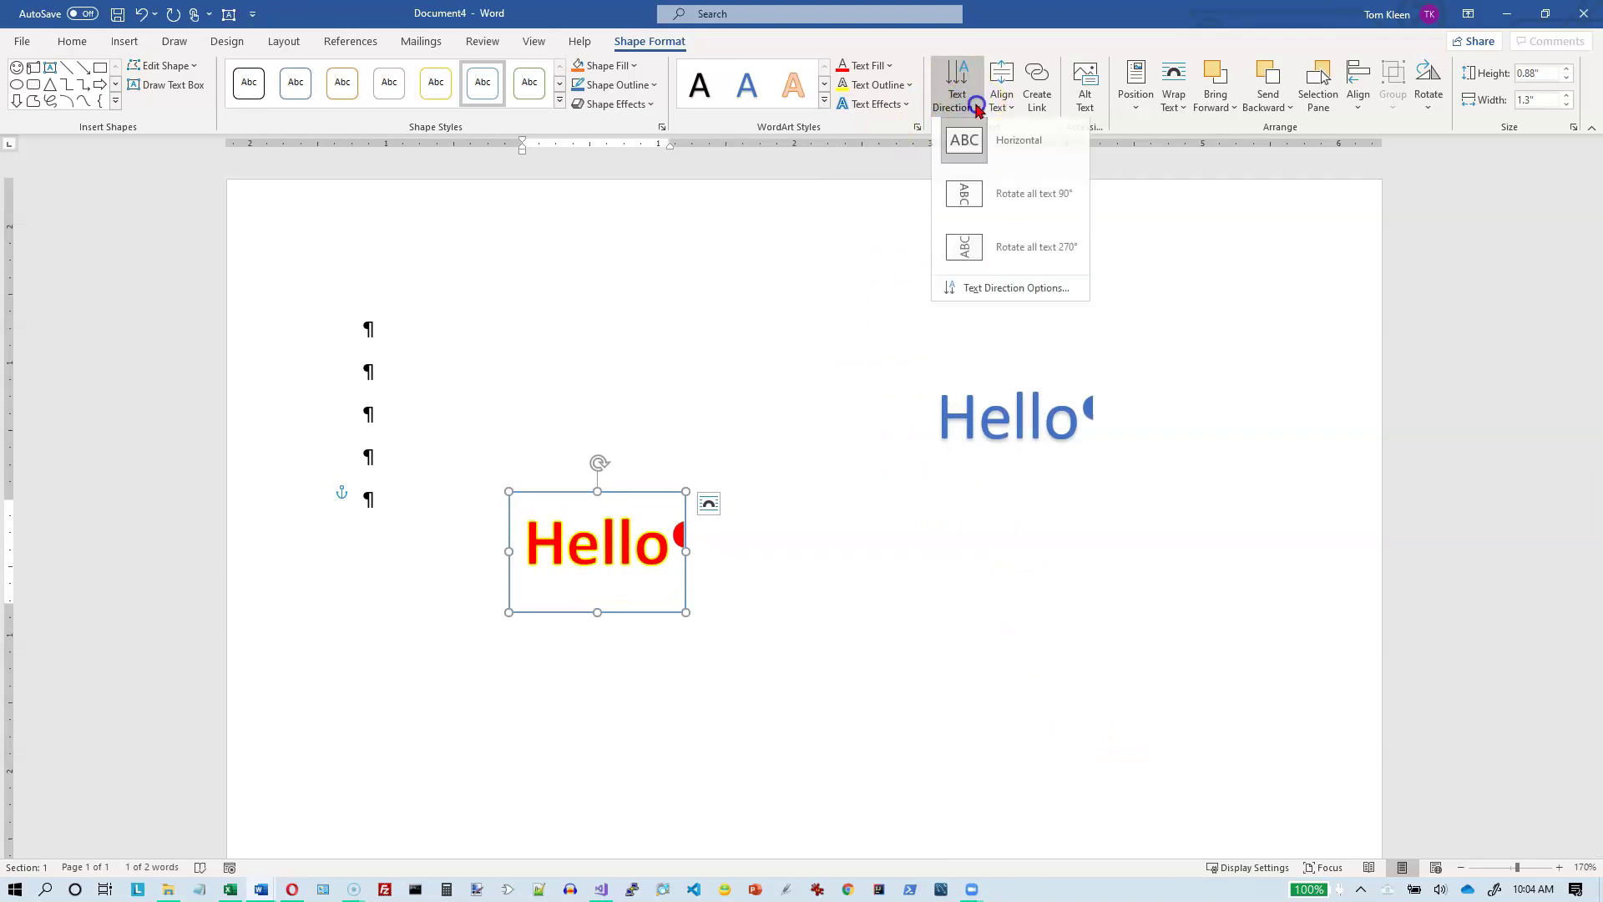
{"action": "left_click", "coordinate": [1005, 194]}
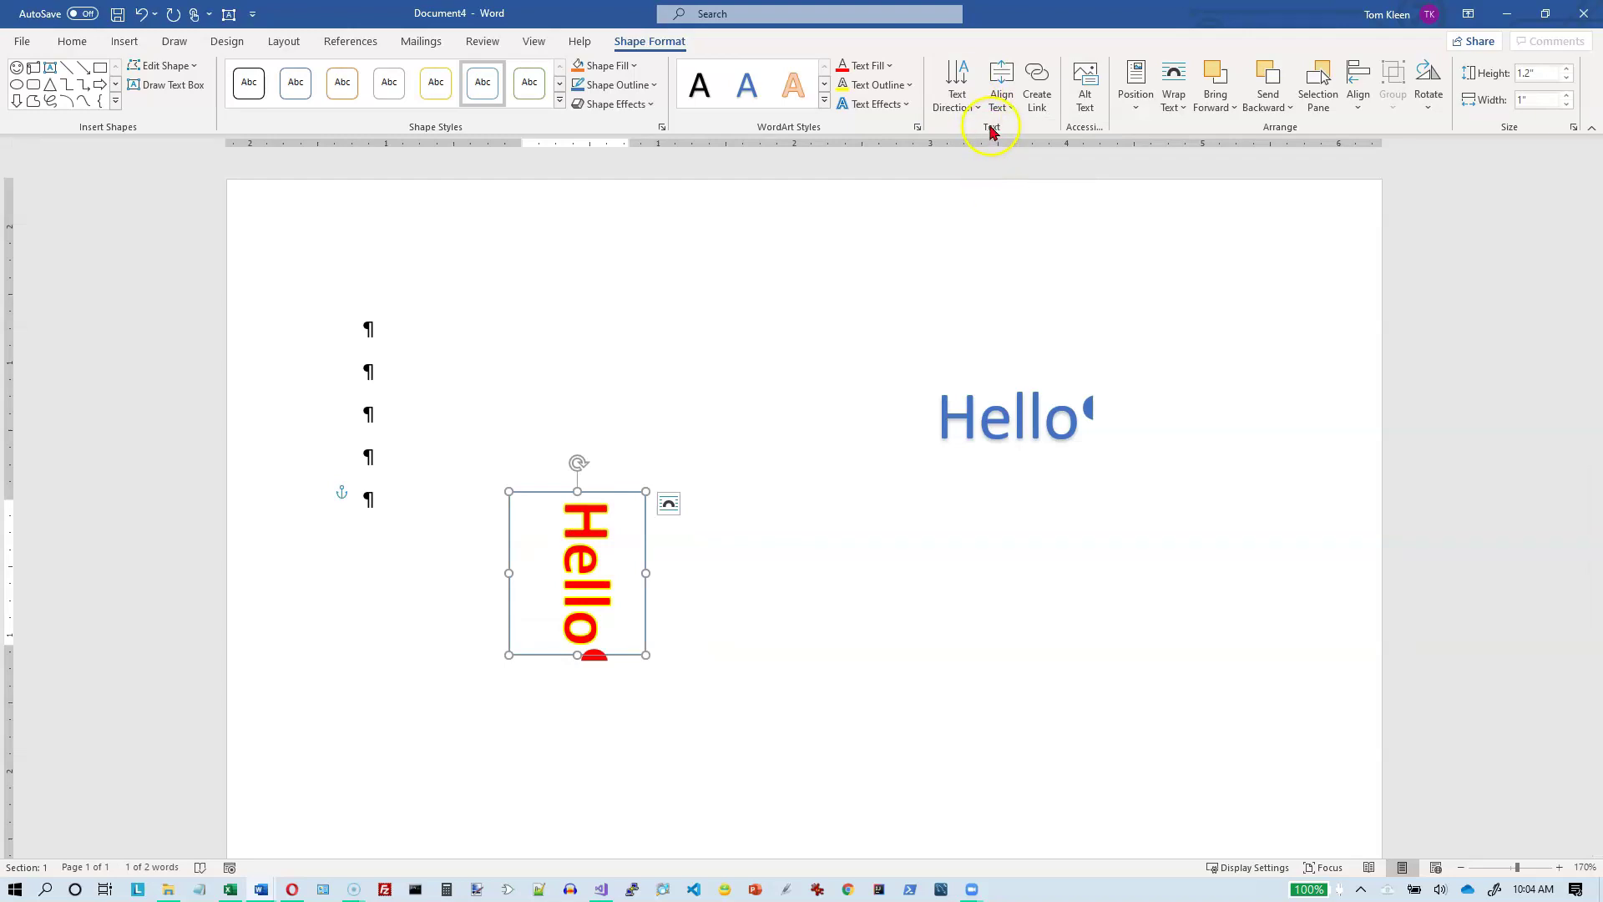
{"action": "left_click", "coordinate": [964, 107]}
{"action": "left_click", "coordinate": [994, 251]}
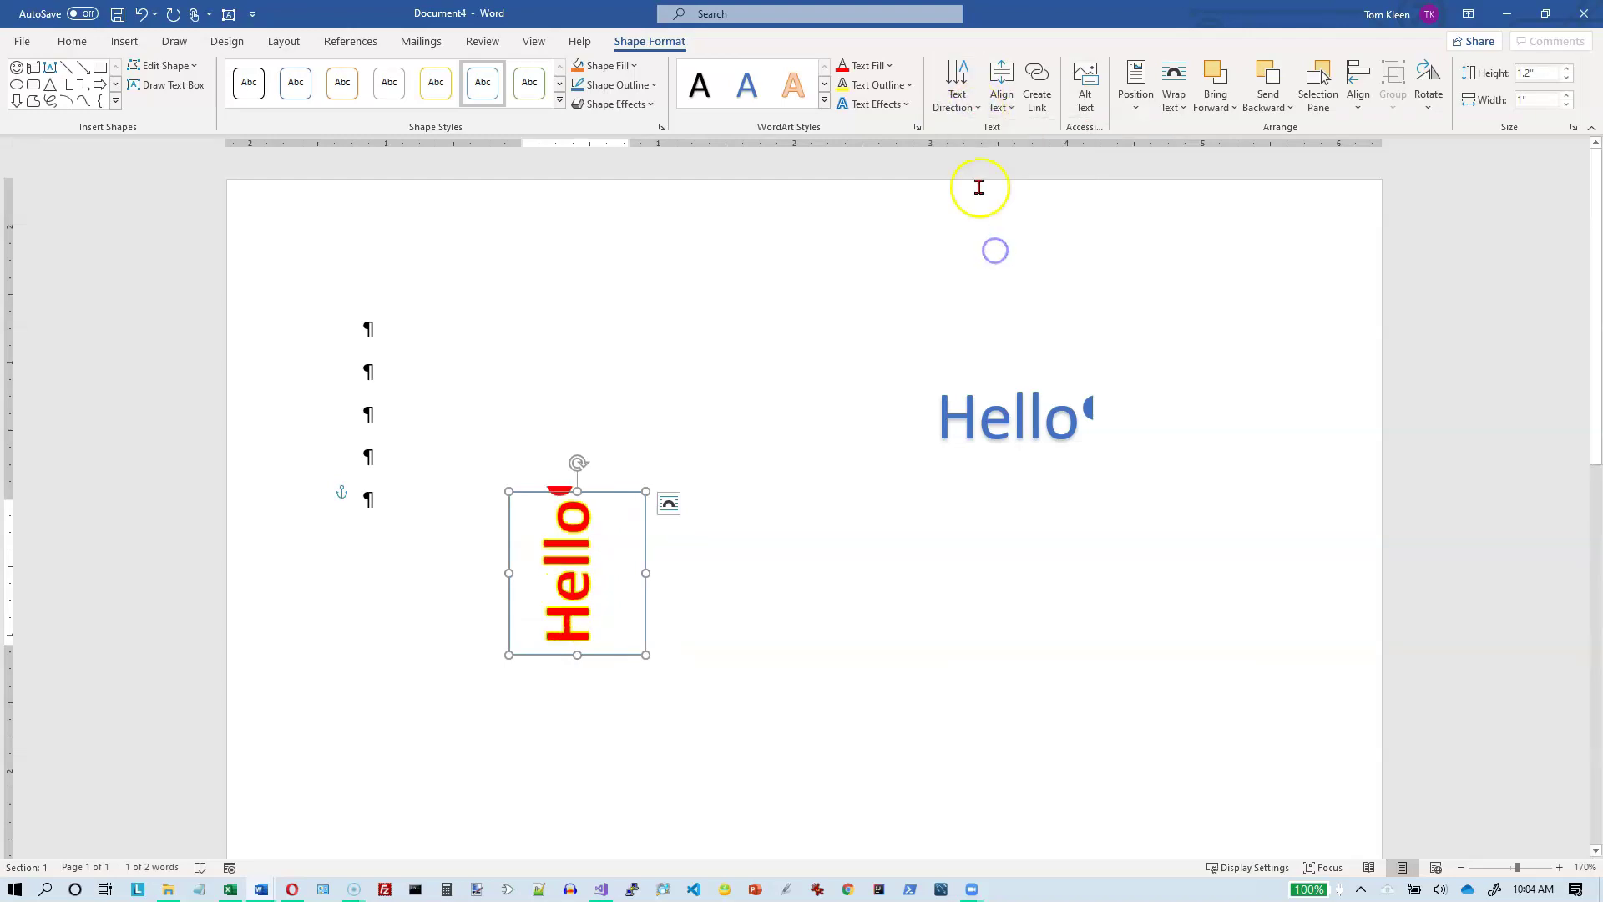
{"action": "left_click", "coordinate": [970, 92]}
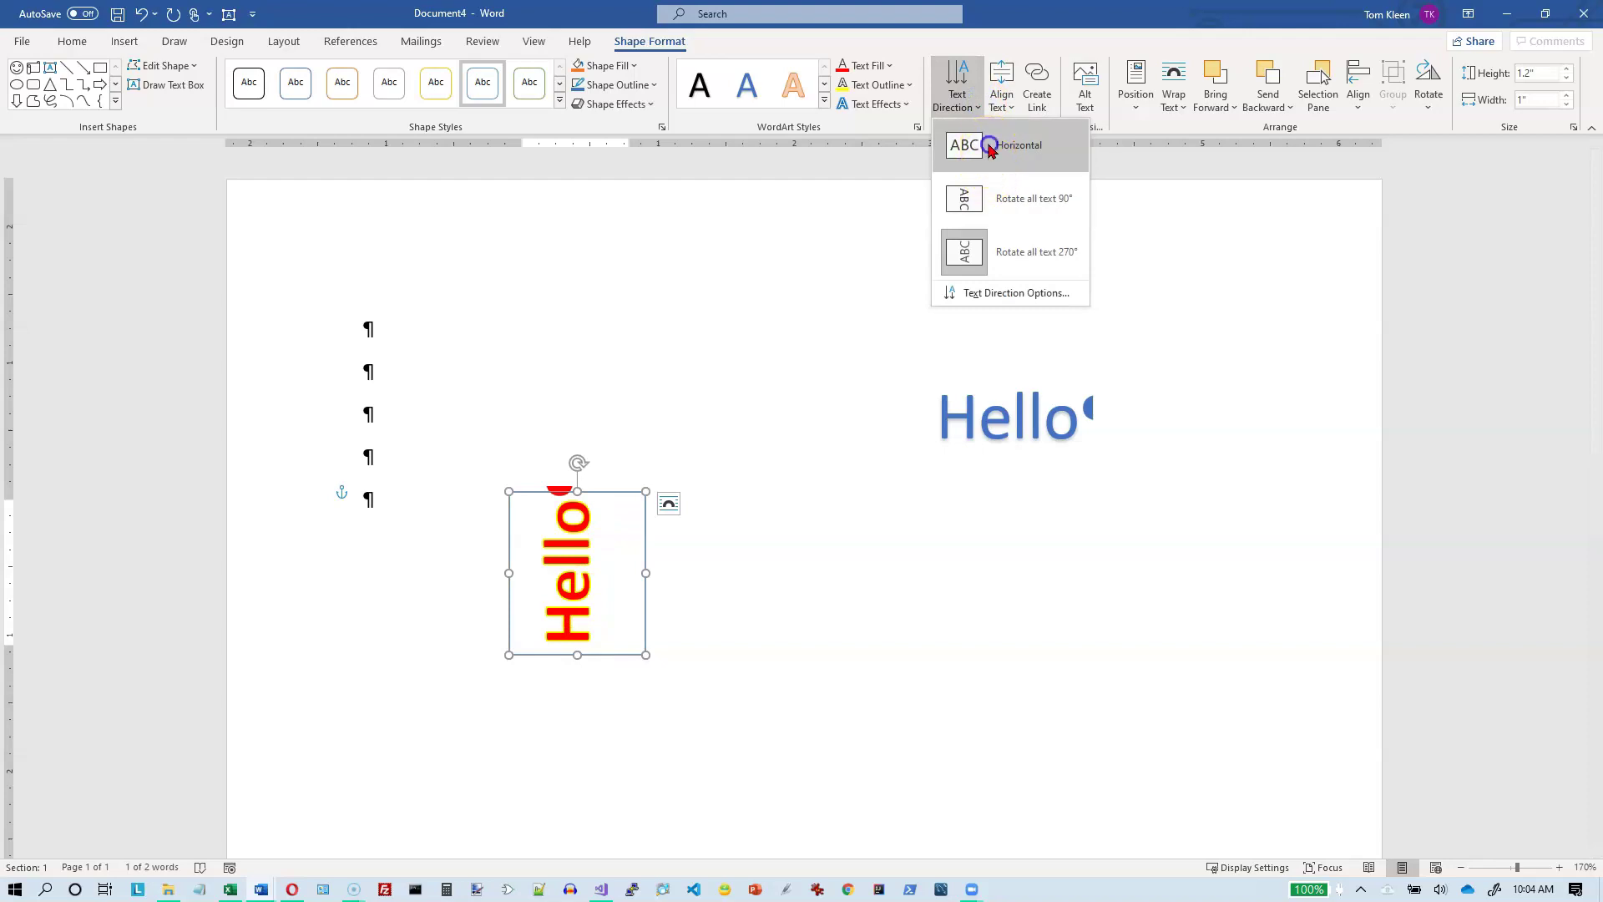
{"action": "left_click", "coordinate": [990, 146]}
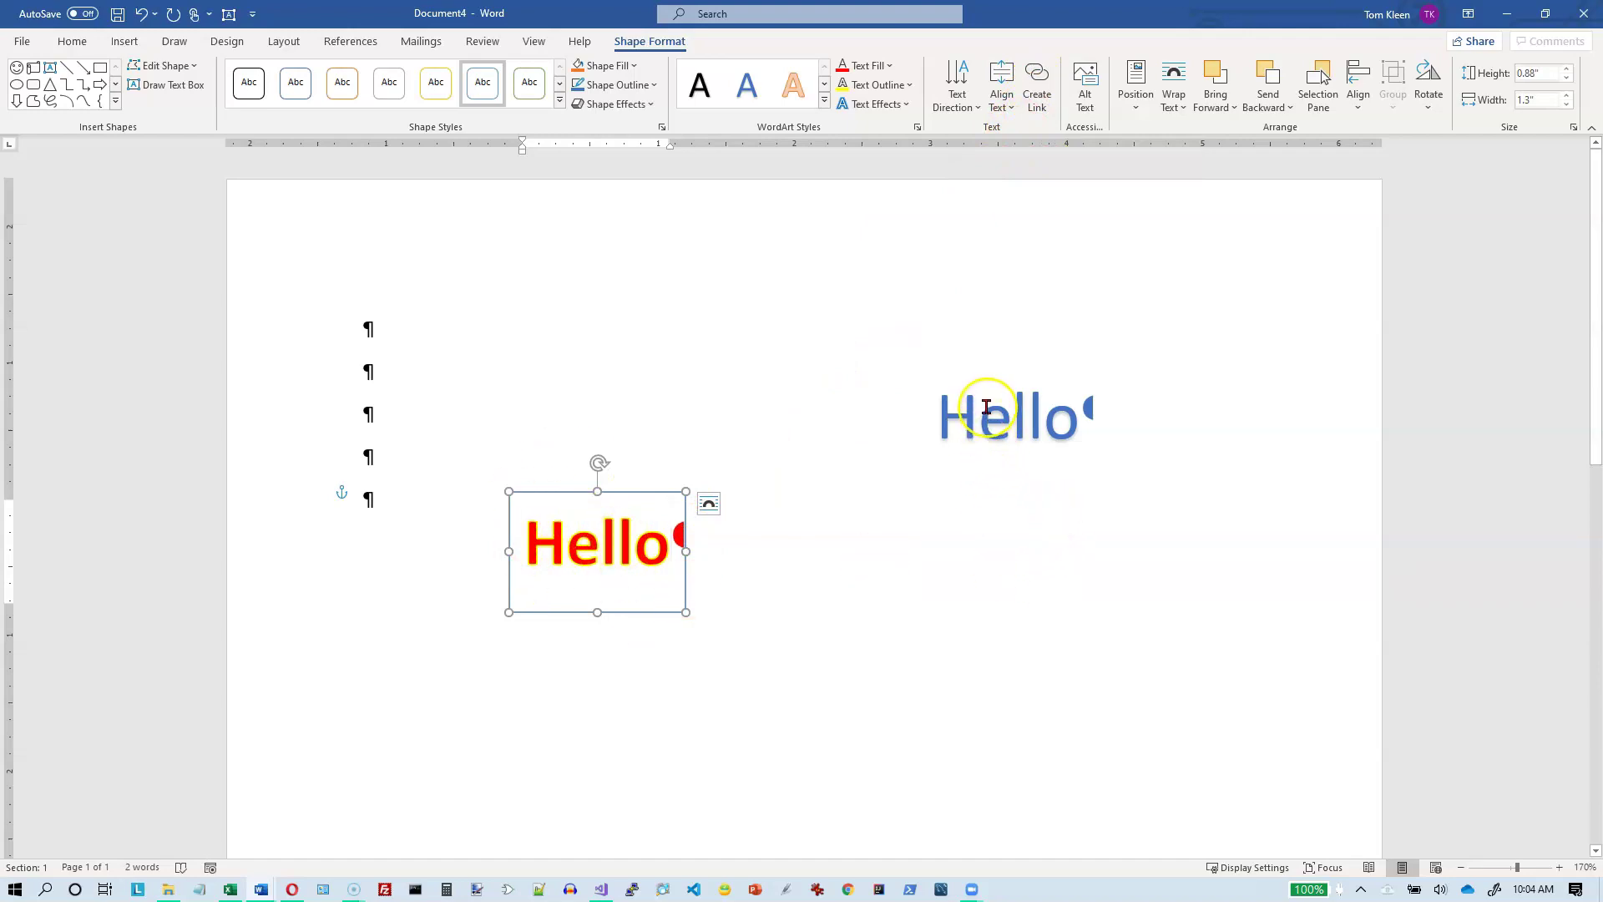
{"action": "left_click", "coordinate": [1040, 82]}
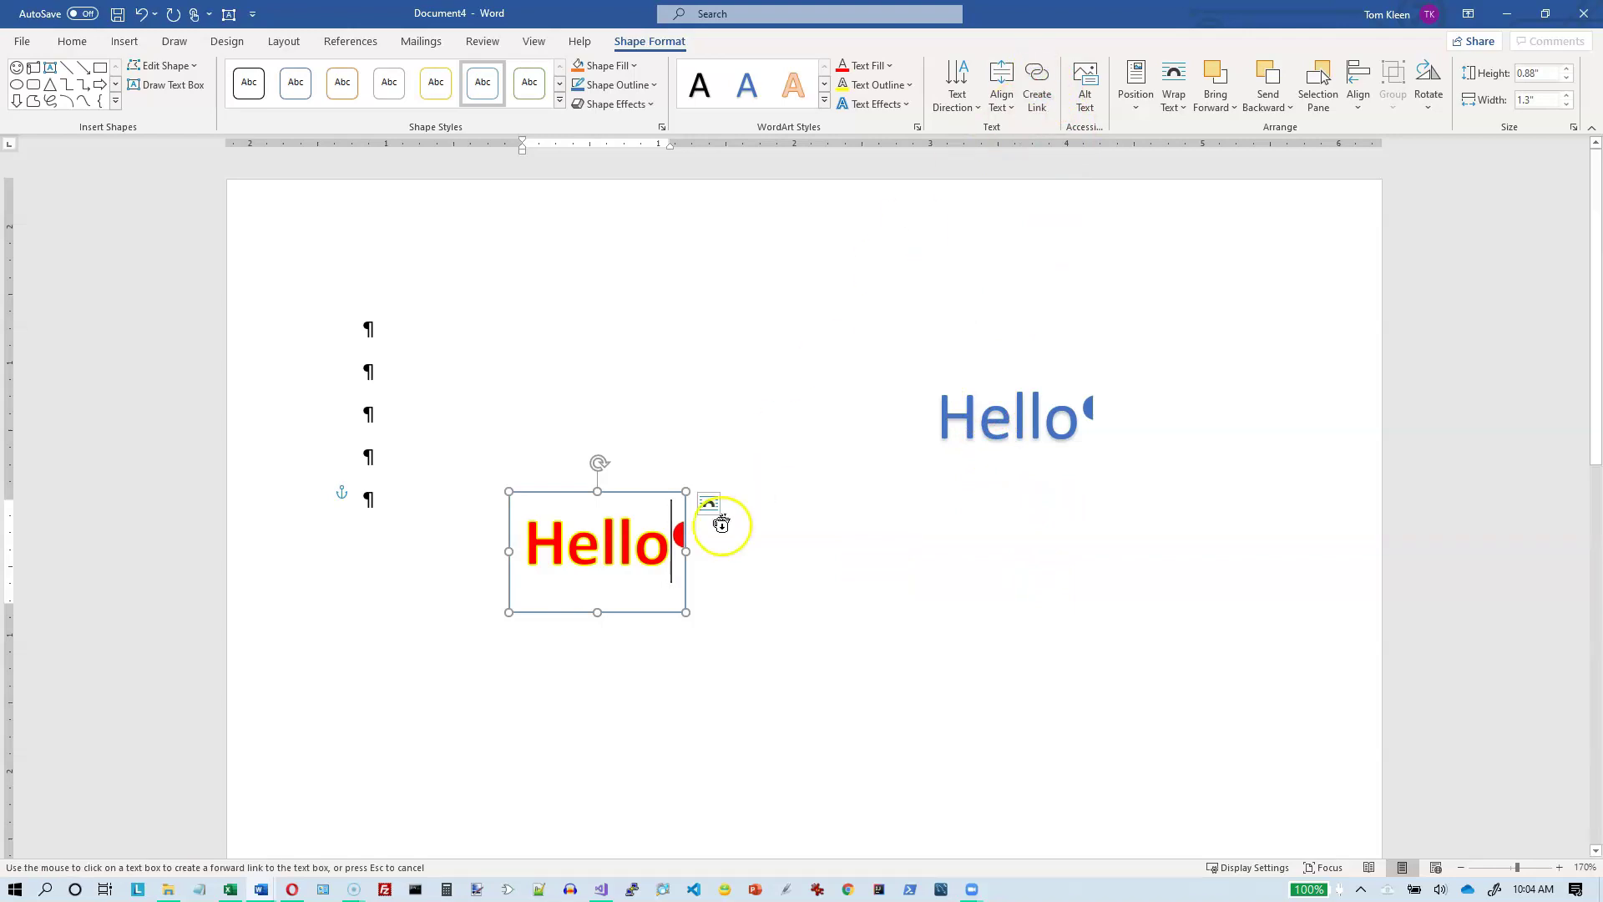
{"action": "left_click", "coordinate": [1033, 431]}
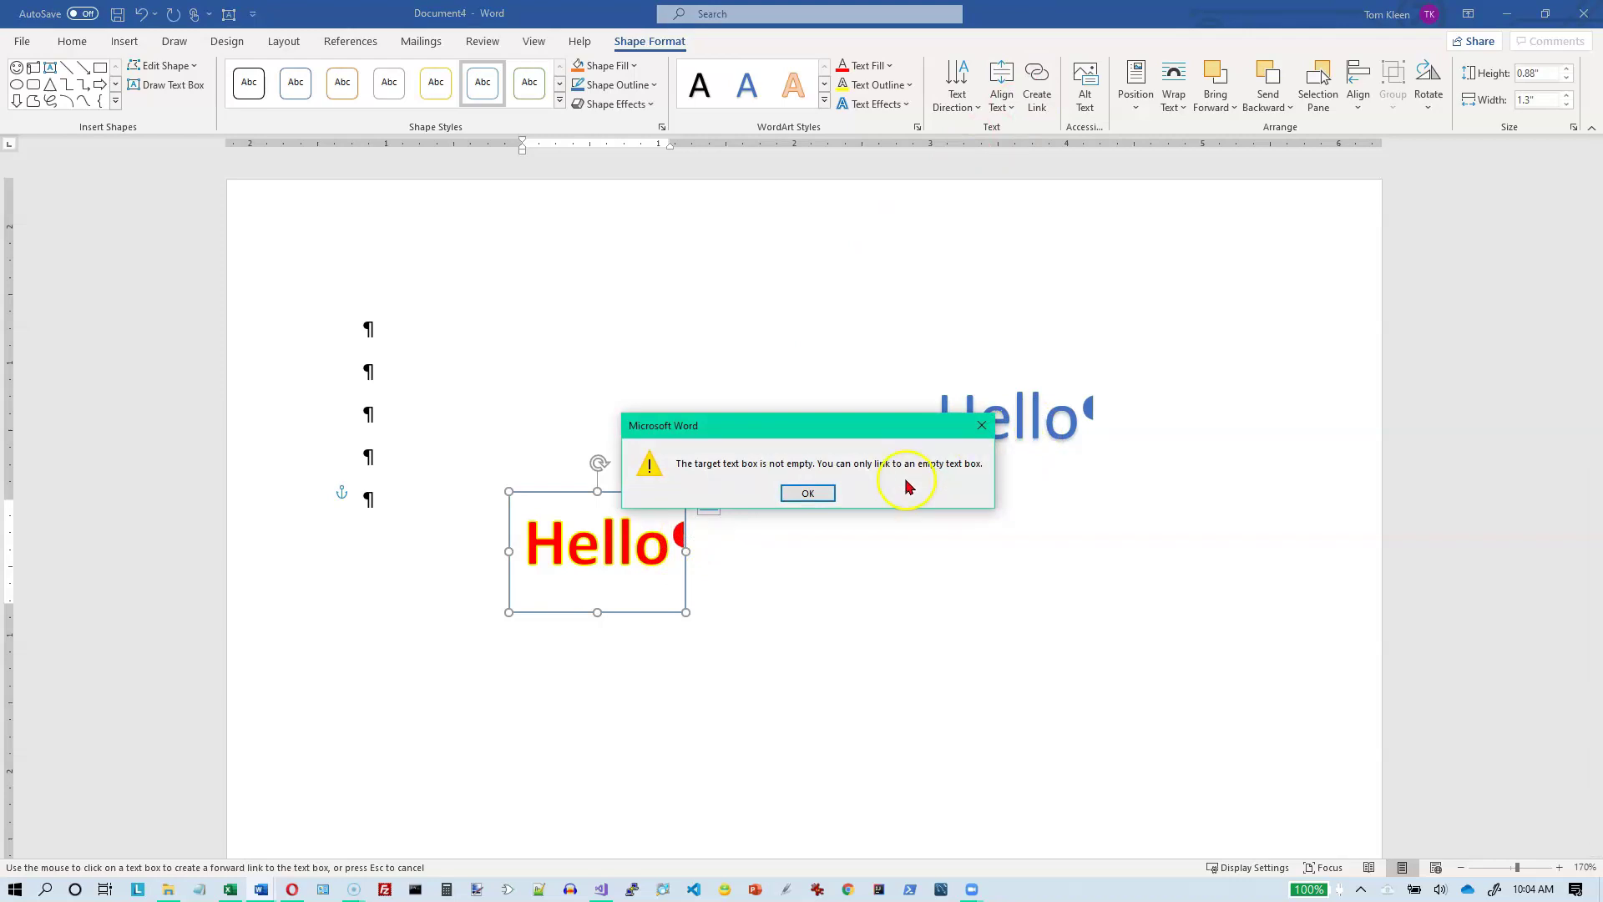
{"action": "left_click", "coordinate": [810, 494]}
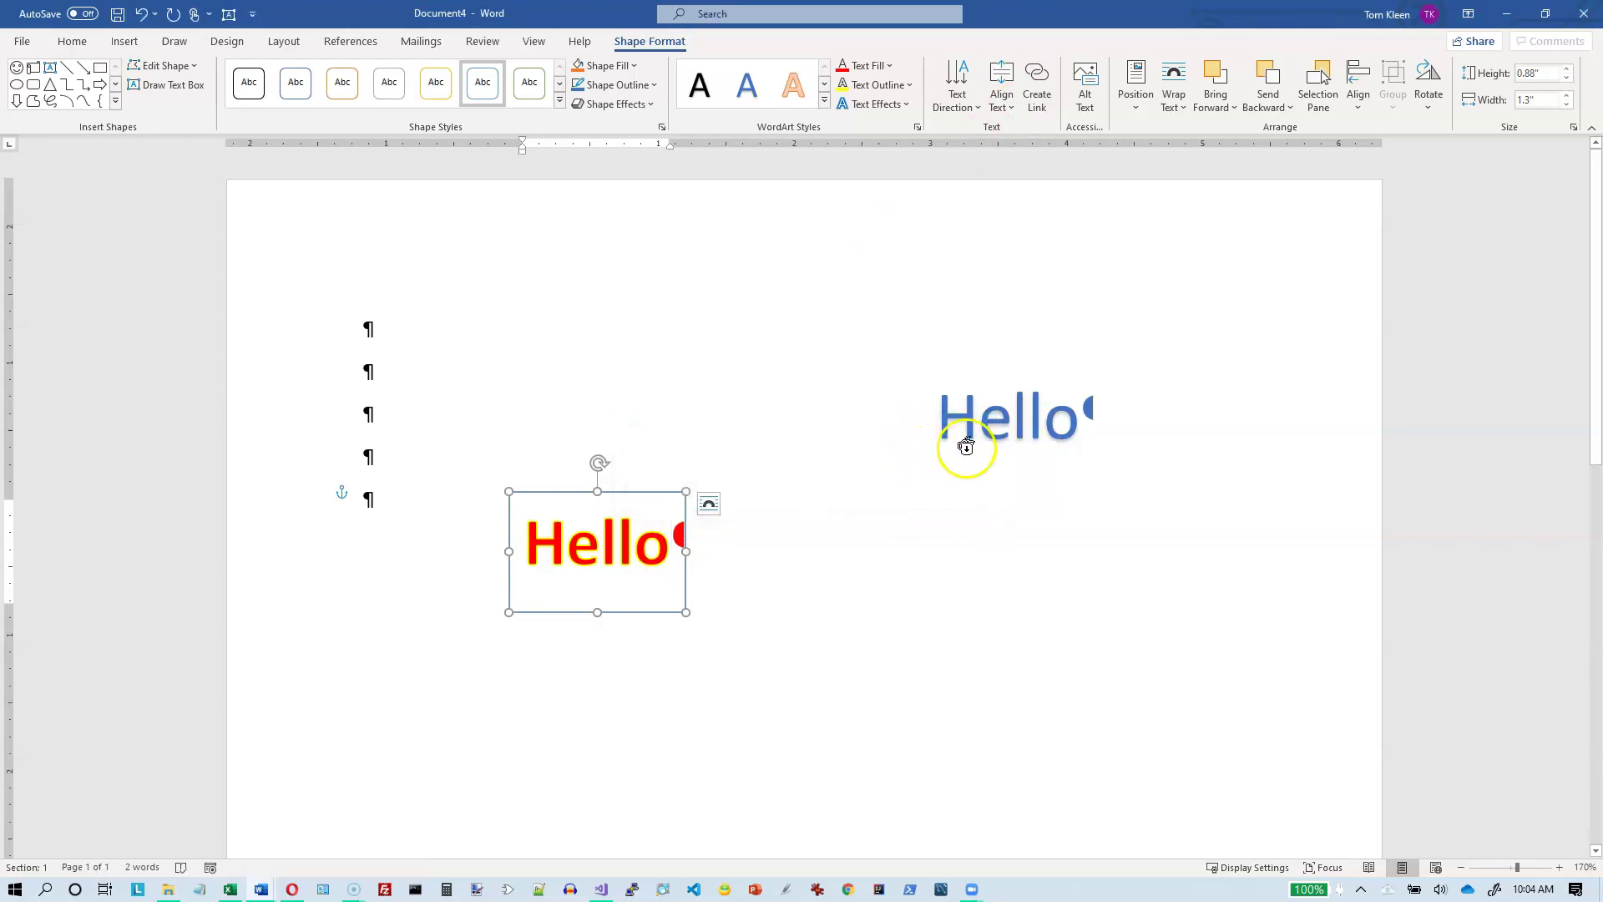
{"action": "left_click", "coordinate": [1009, 418]}
- Delete 'Hello' from the second text box so it is empty
{"action": "left_click_drag", "start_coordinate": [944, 415], "coordinate": [1088, 477]}
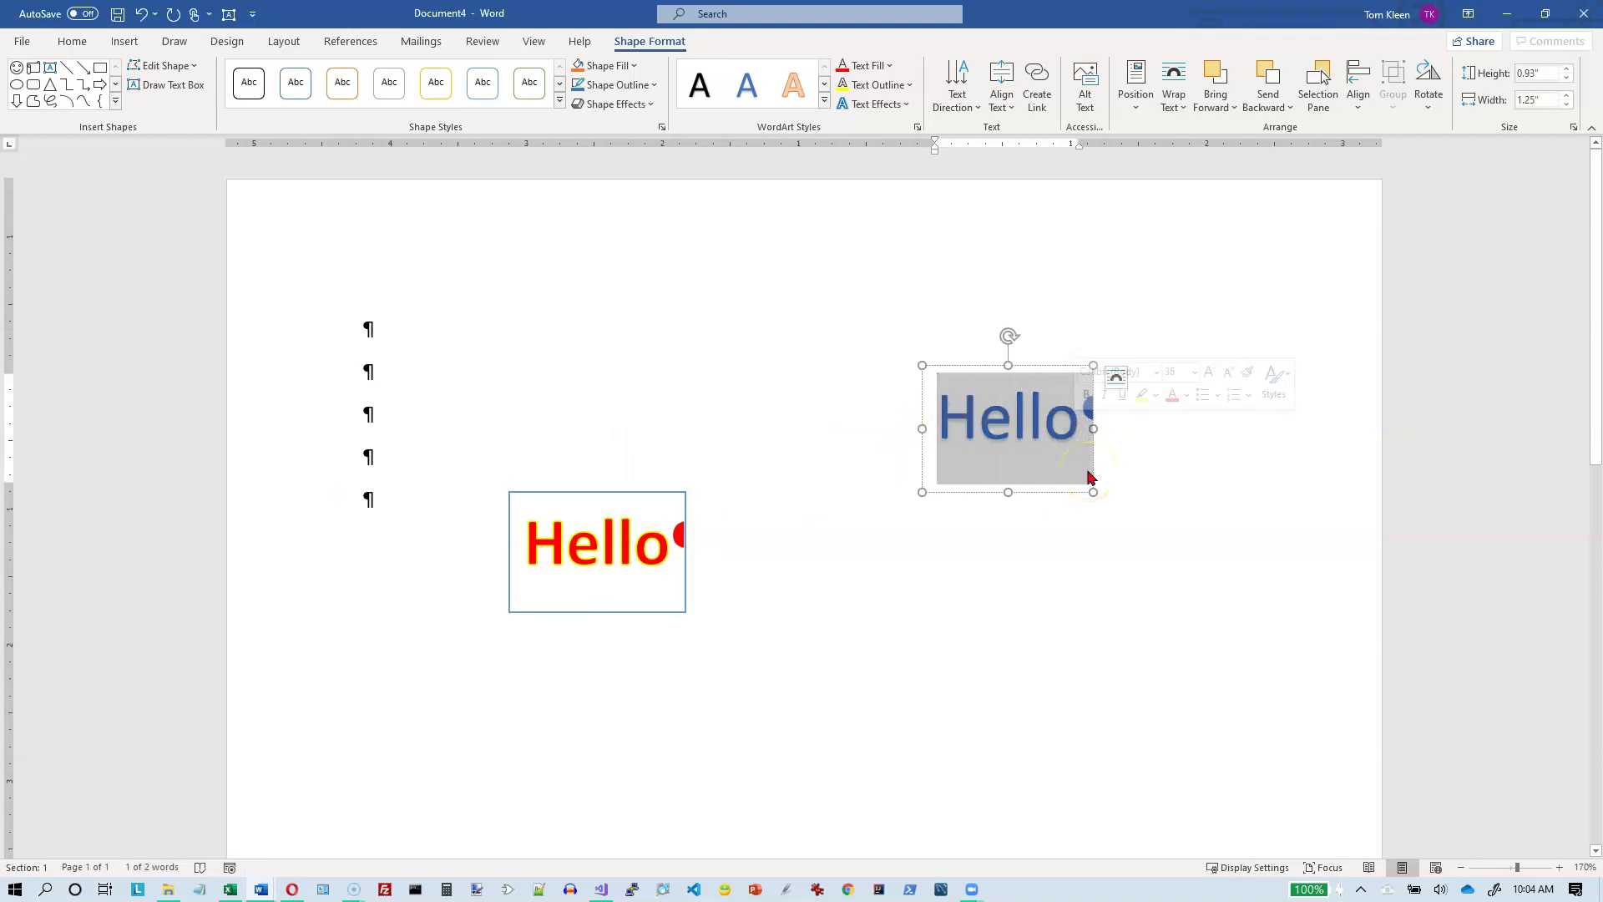
{"action": "key", "text": "Delete"}
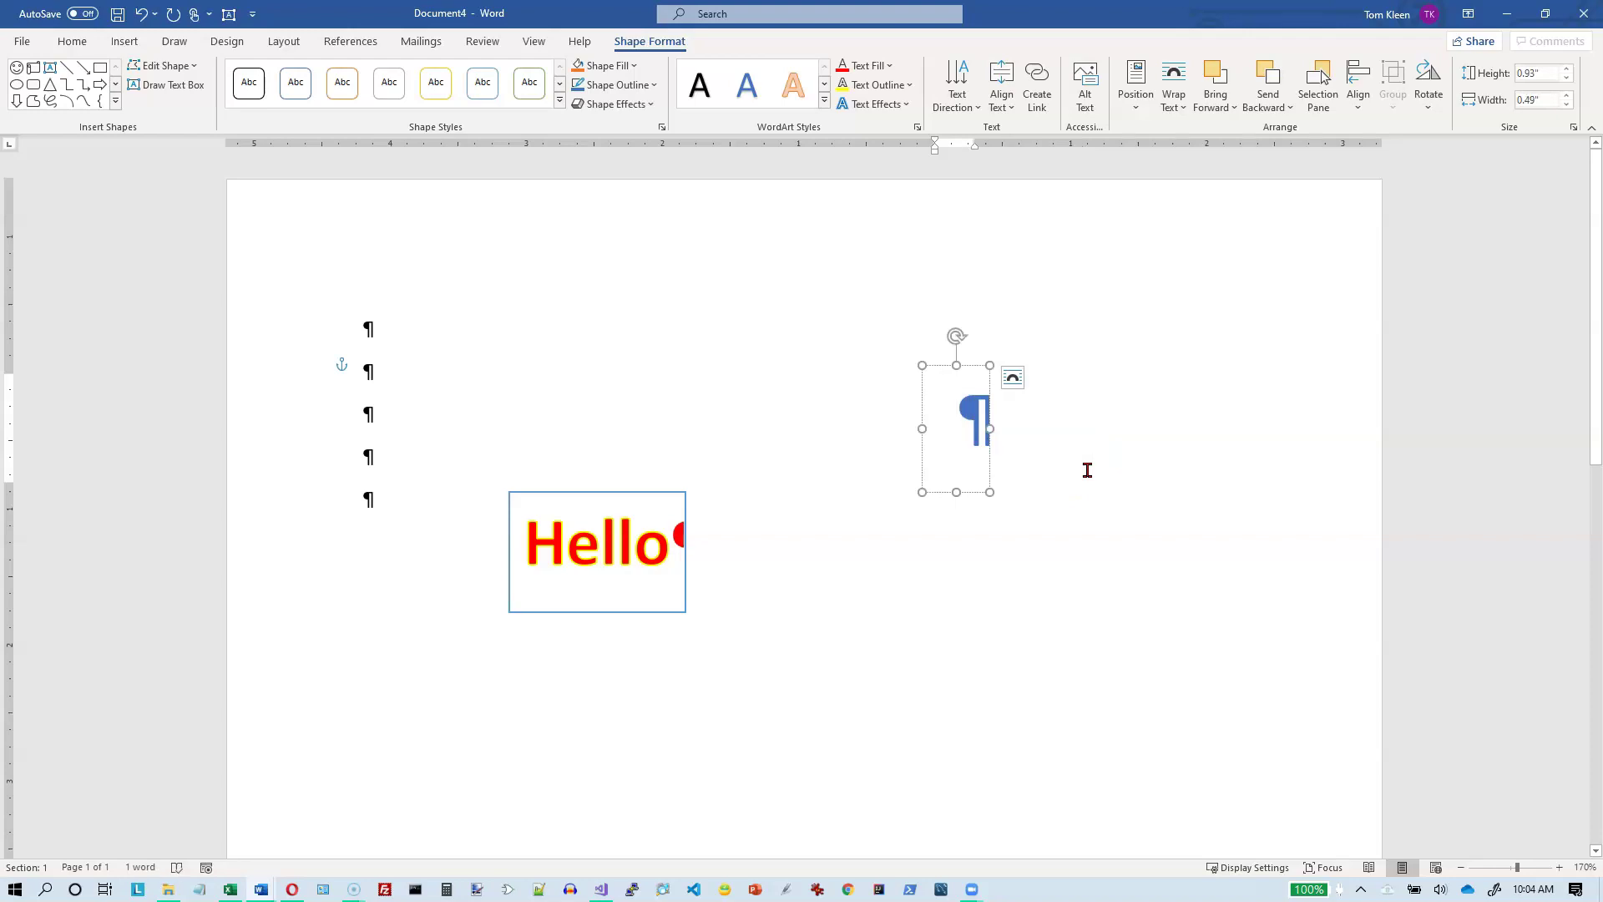
{"action": "left_click", "coordinate": [1038, 77]}
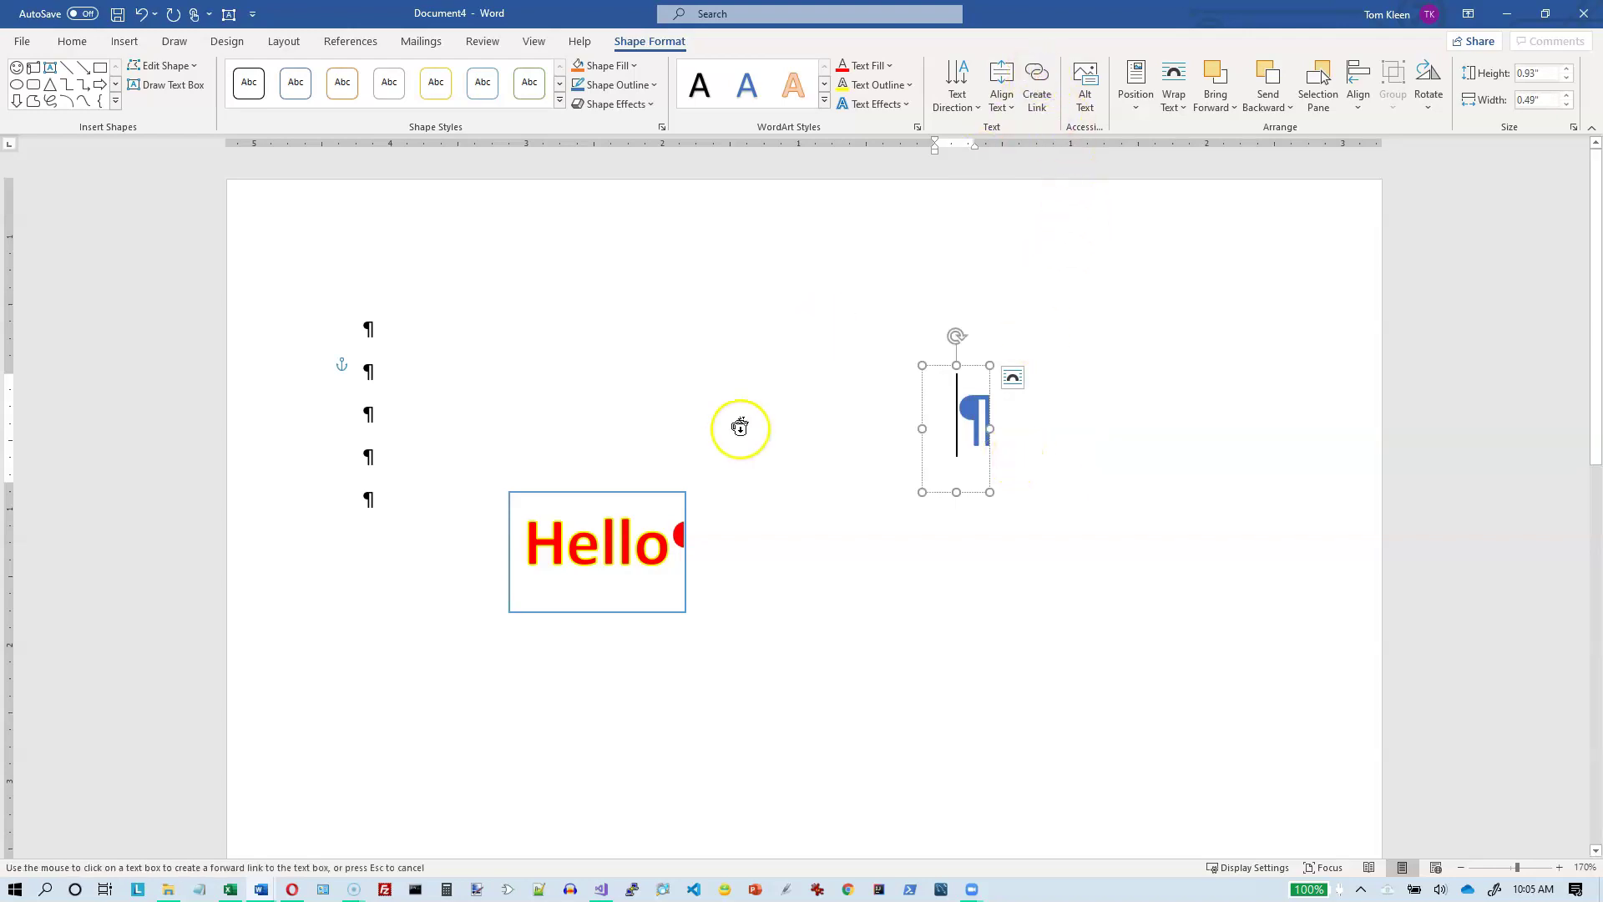
- Link the red Hello box to the empty box and type 'how are you my friend' after Hello
{"action": "left_click", "coordinate": [648, 493]}
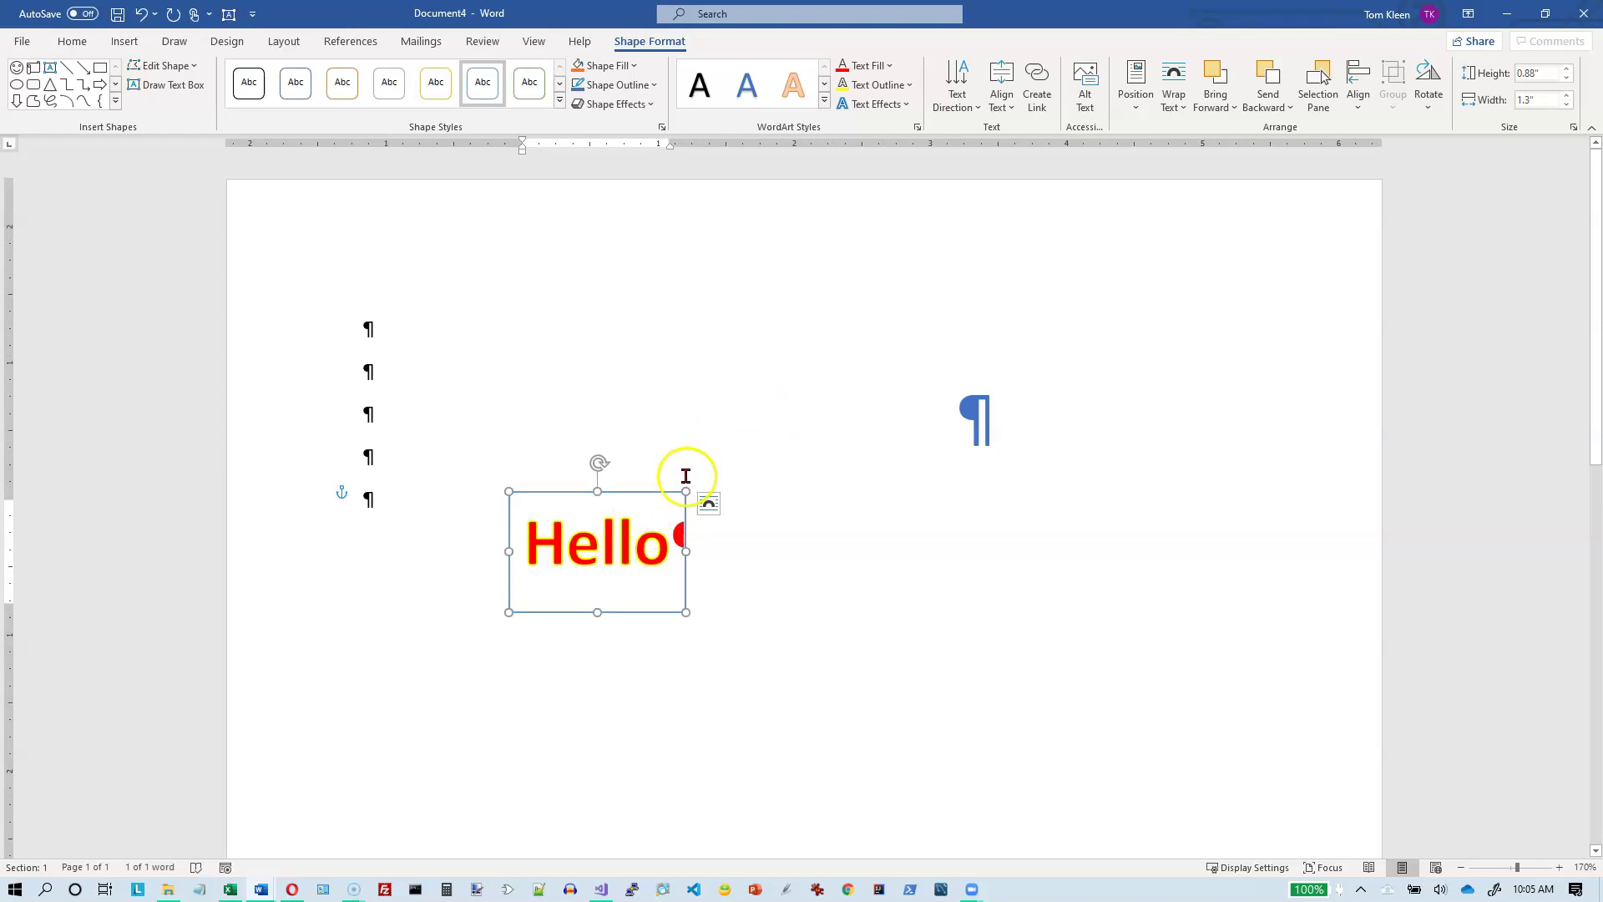
{"action": "left_click", "coordinate": [1039, 84]}
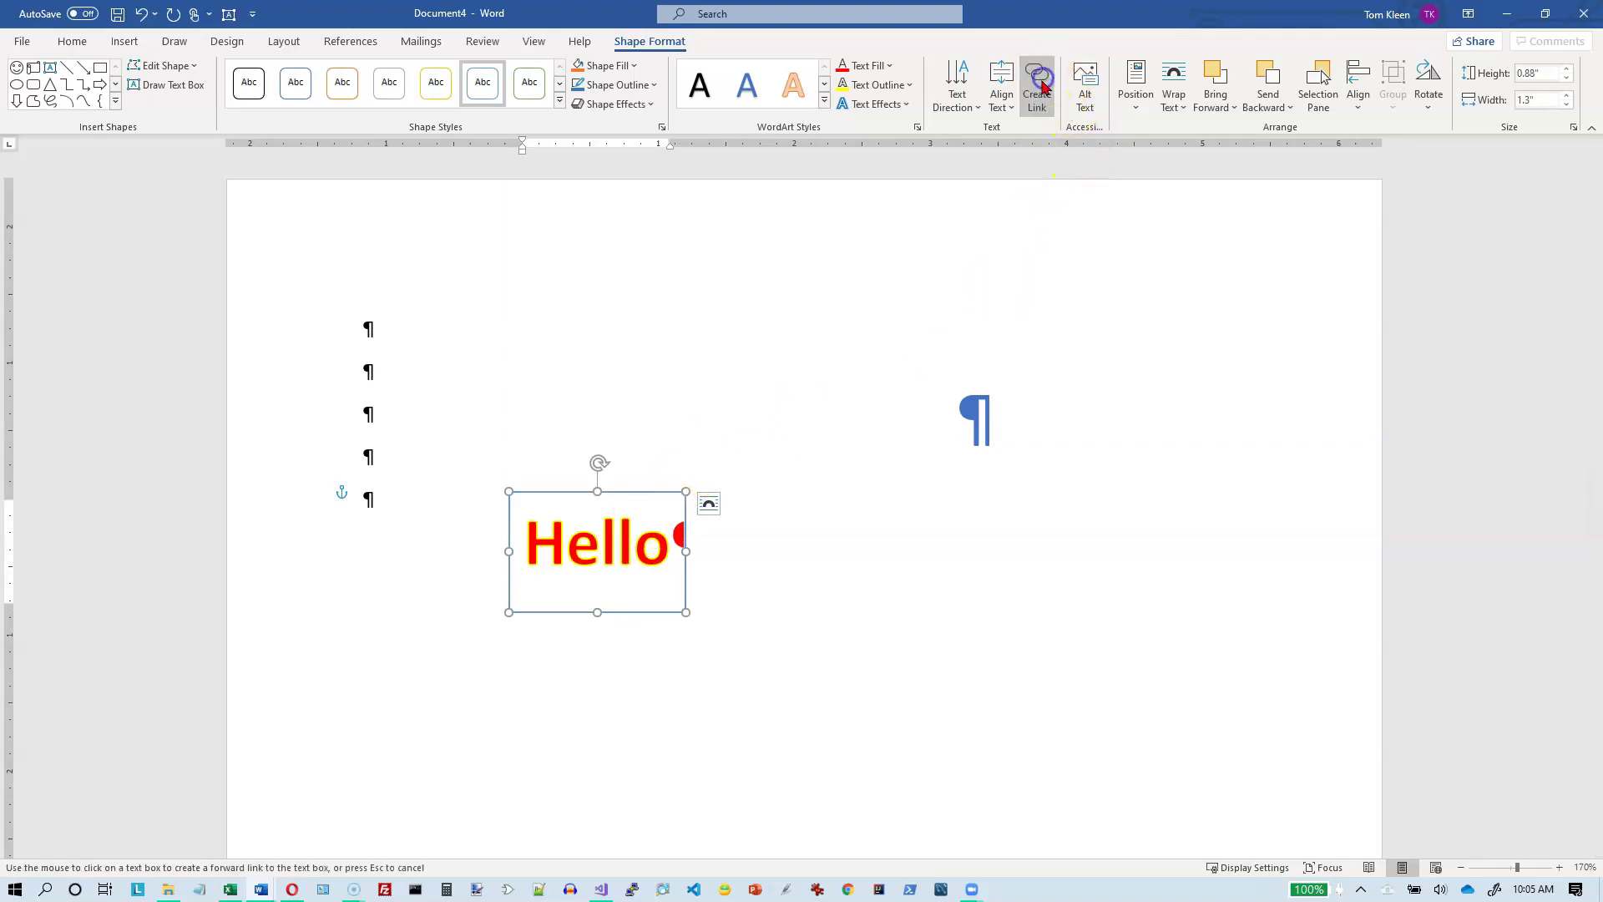
{"action": "left_click", "coordinate": [944, 410]}
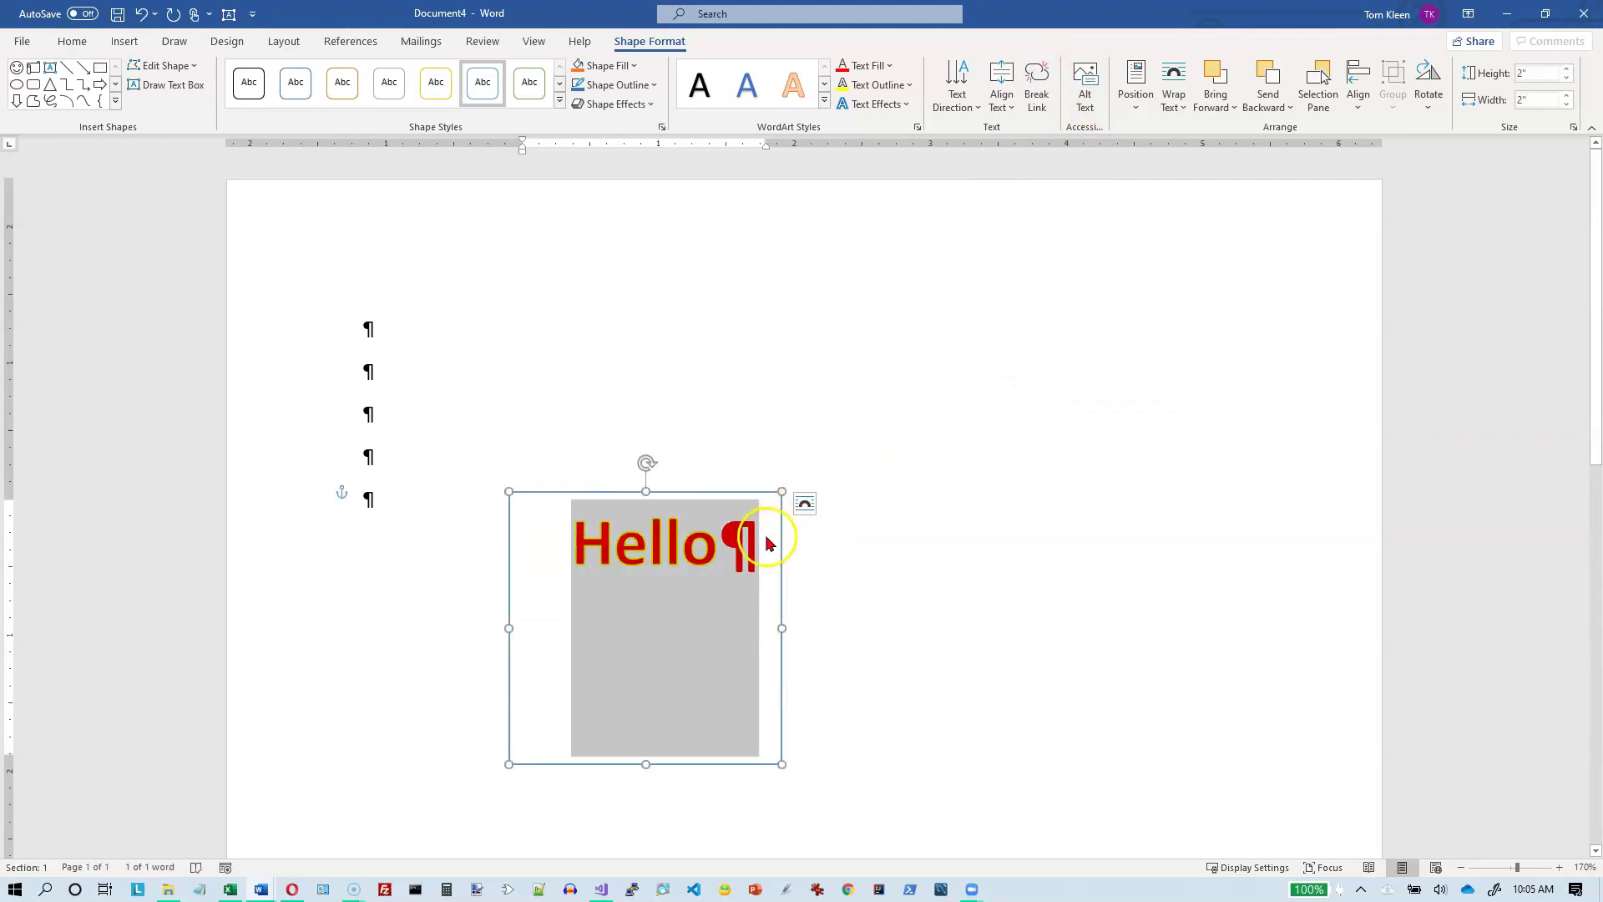
{"action": "left_click", "coordinate": [744, 553]}
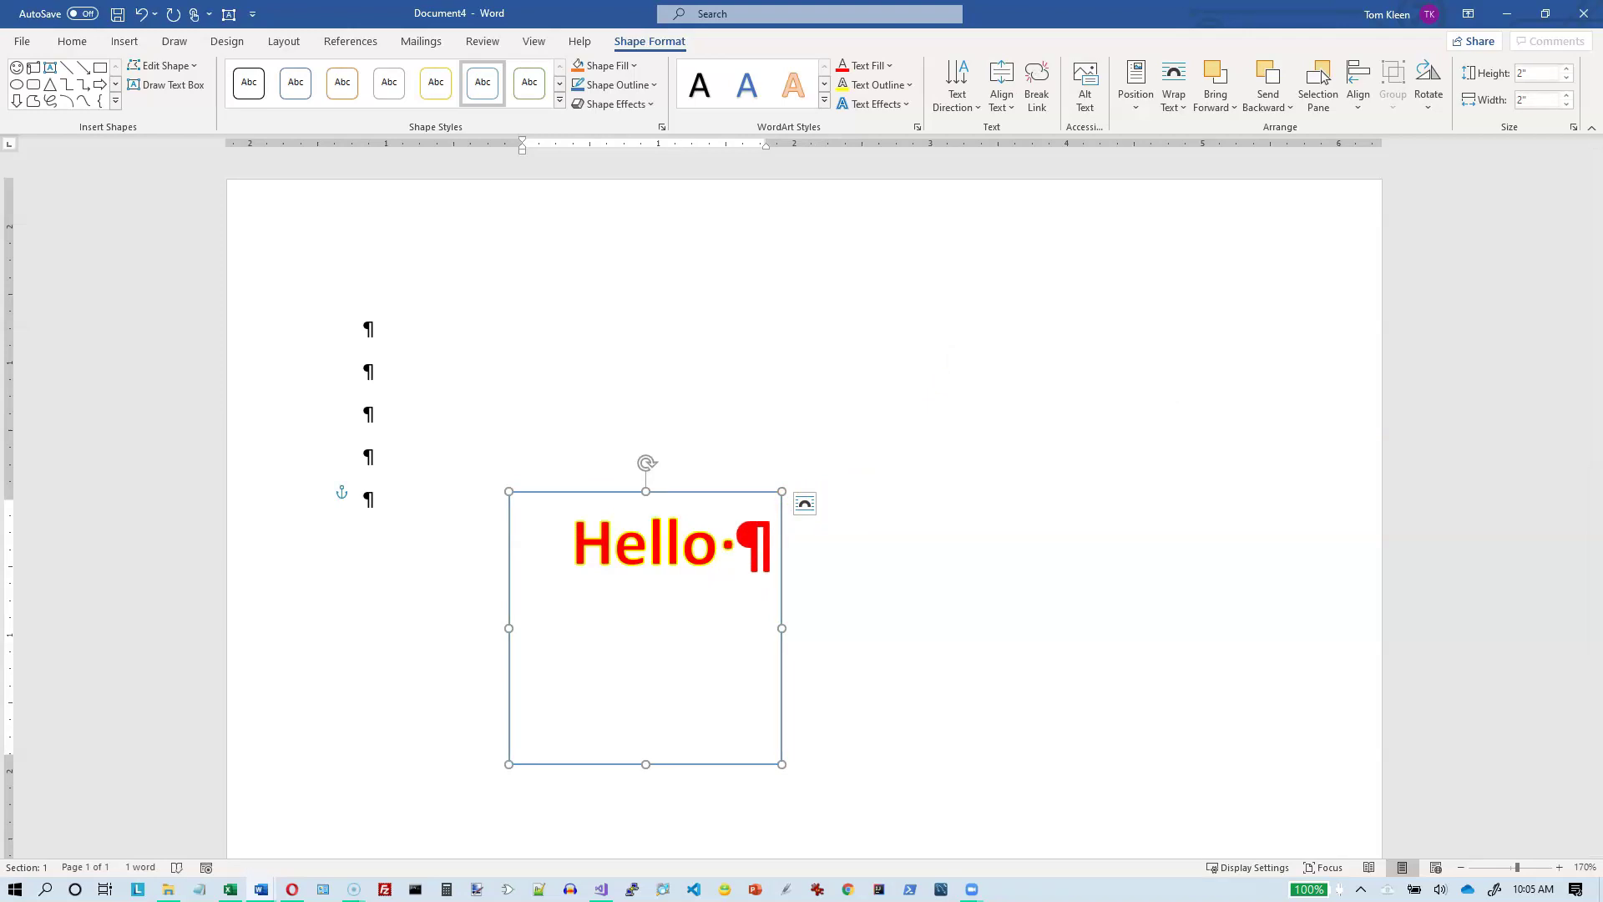
{"action": "type", "text": "how are you"}
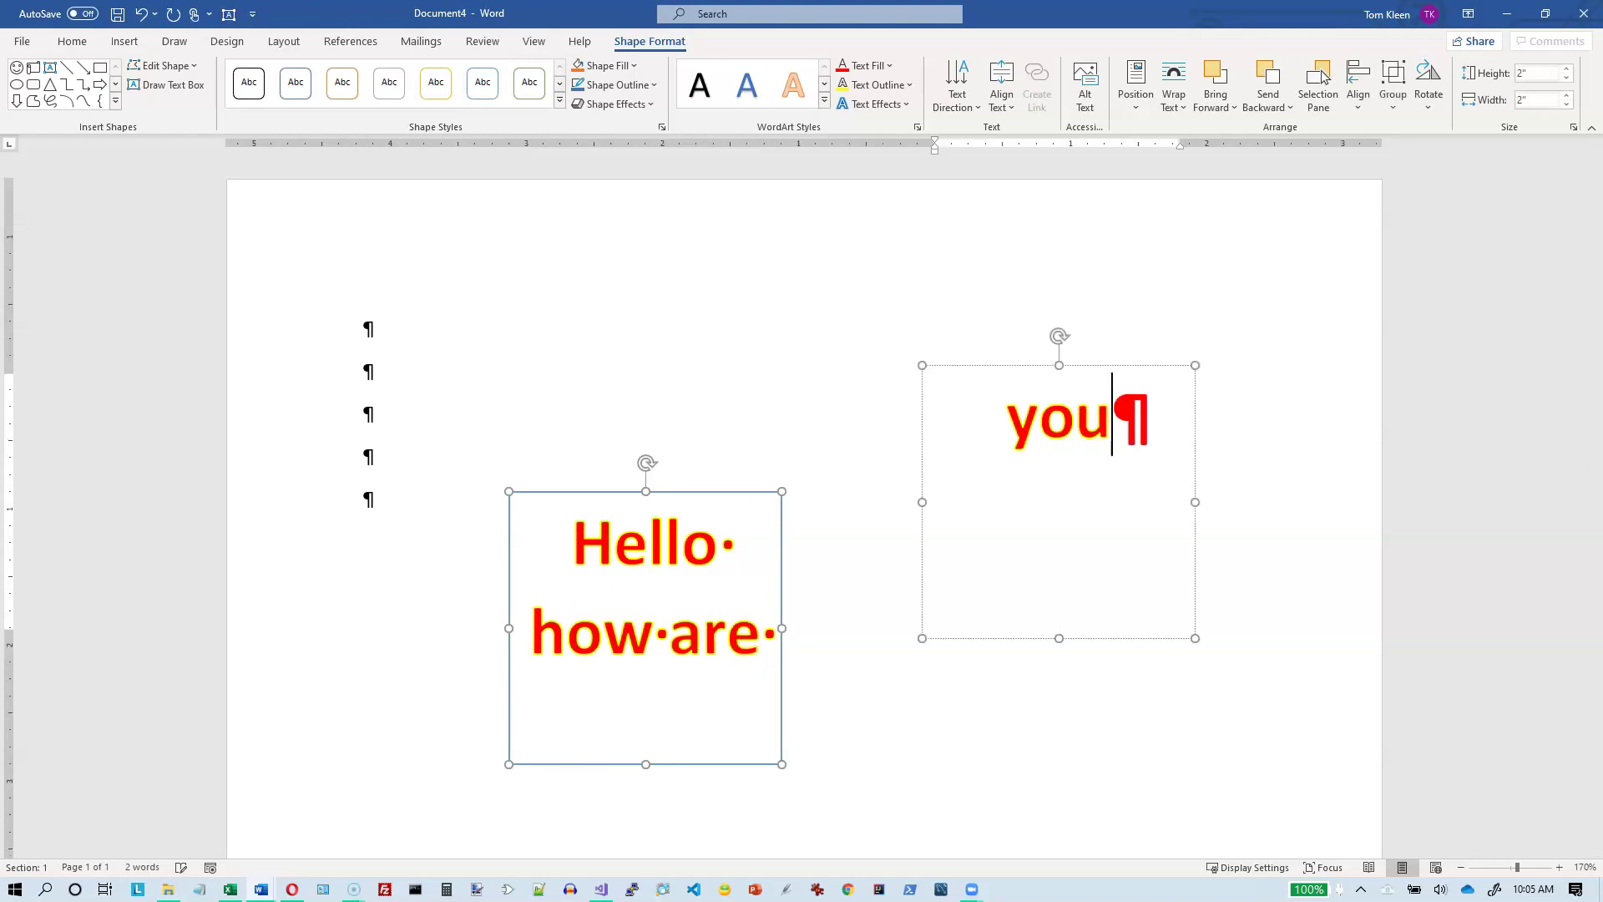
{"action": "type", "text": " my frie"}
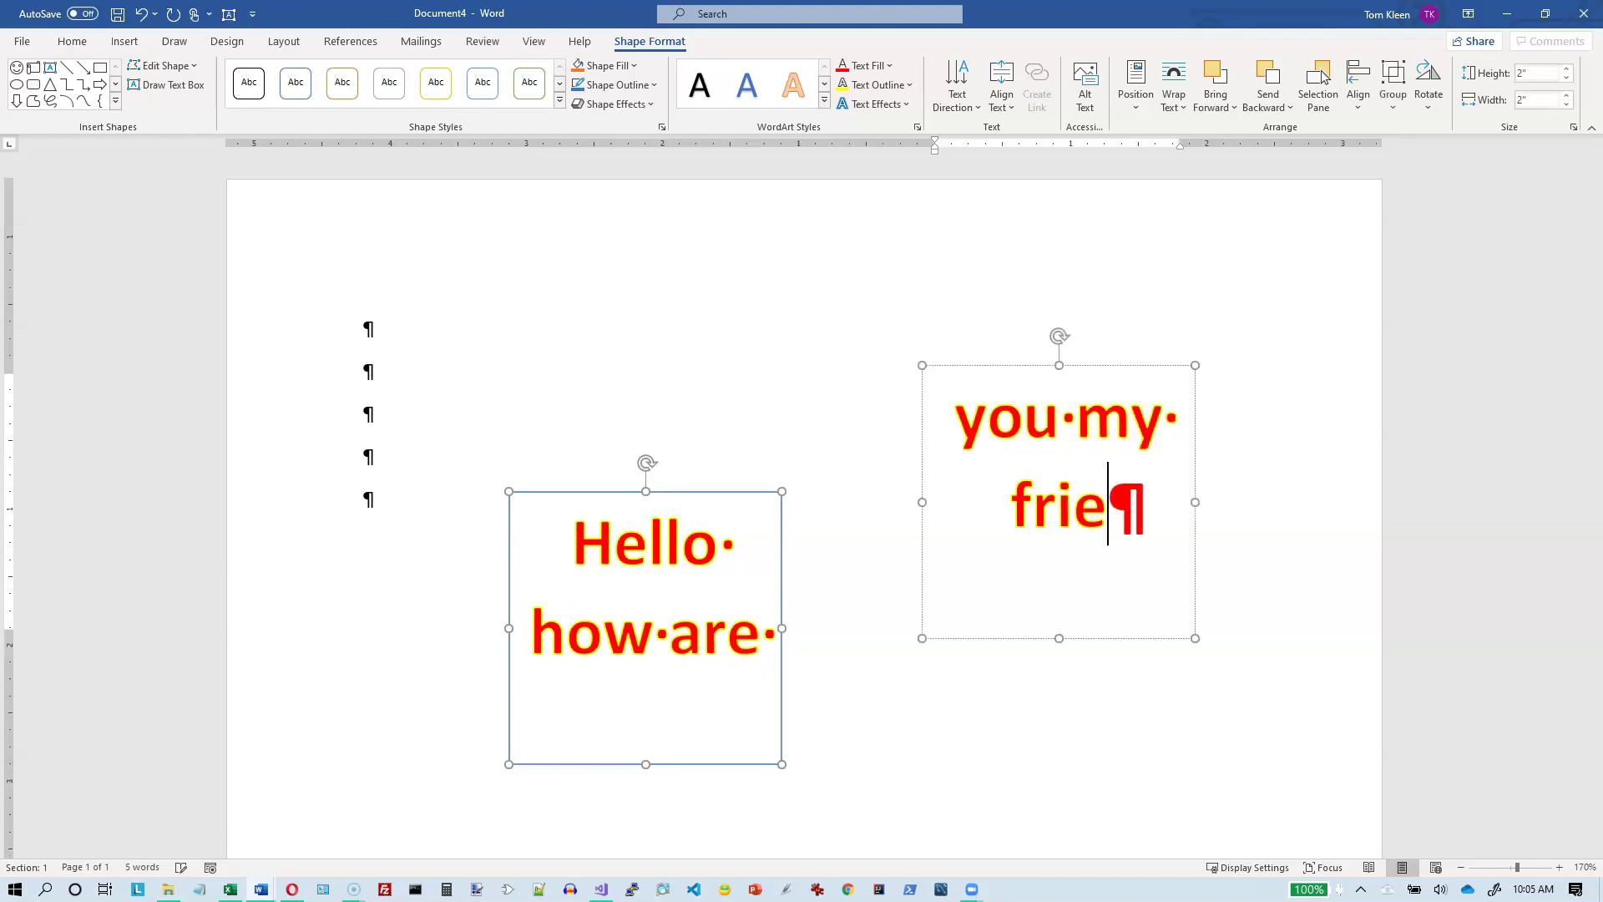
{"action": "type", "text": "nd"}
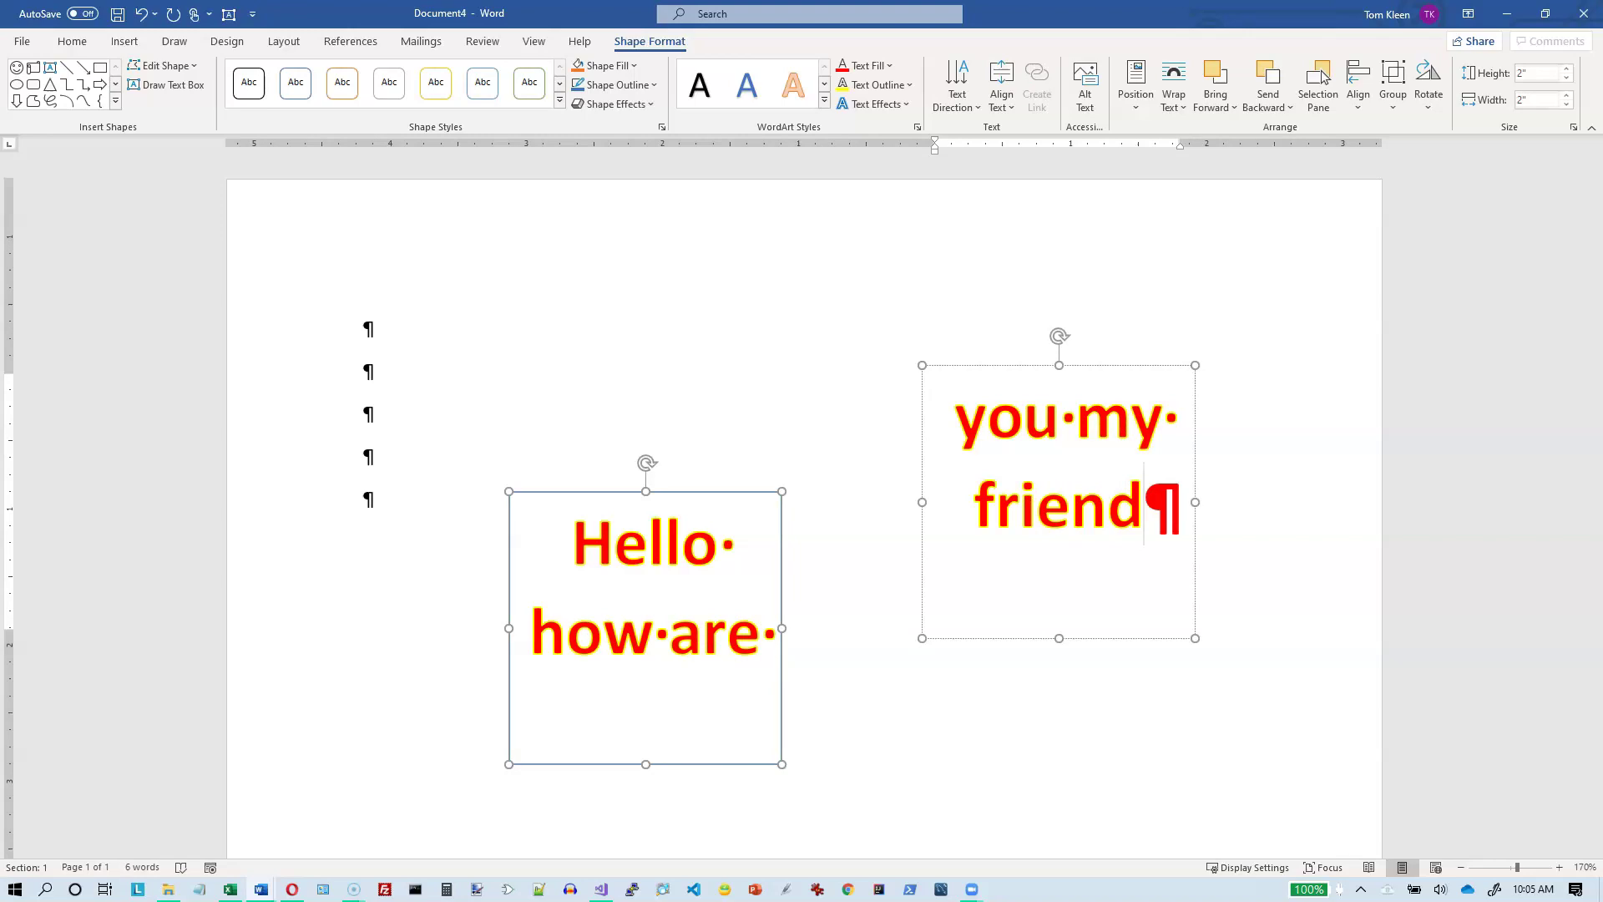